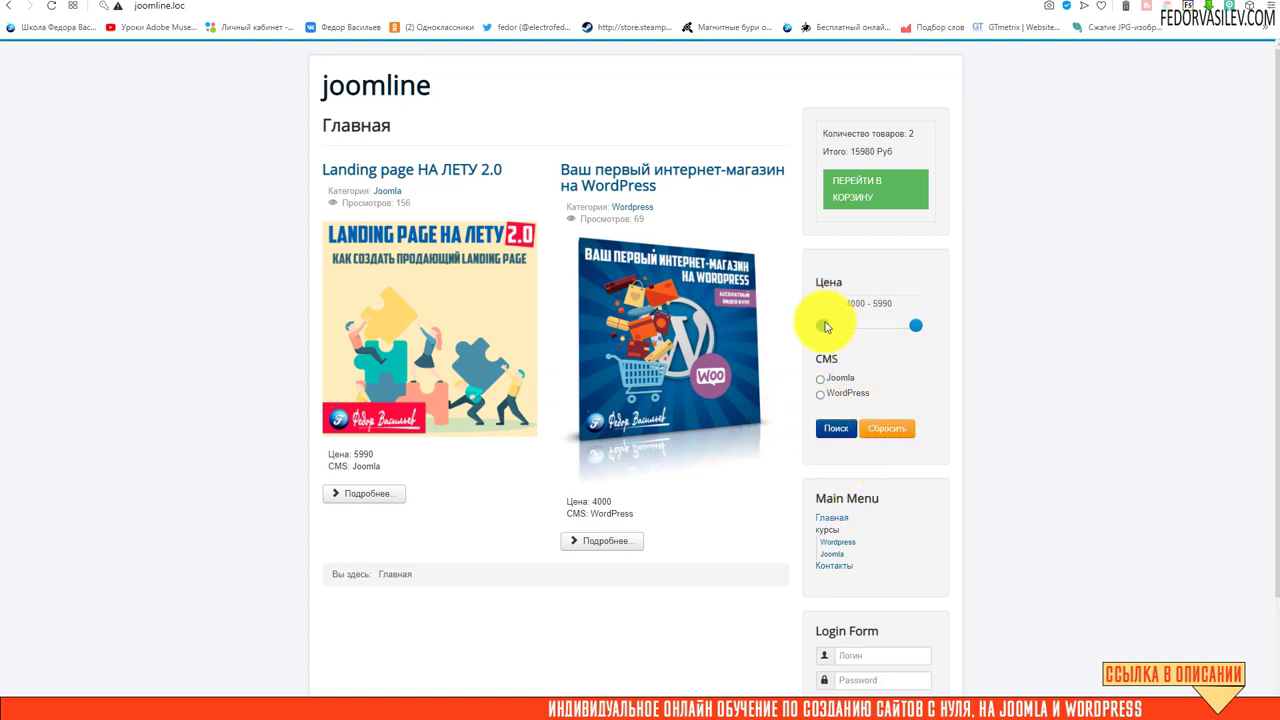
# Step: Filter the storefront's courses by CMS Joomla, run the search and look over the results
pyautogui.click(820, 380)
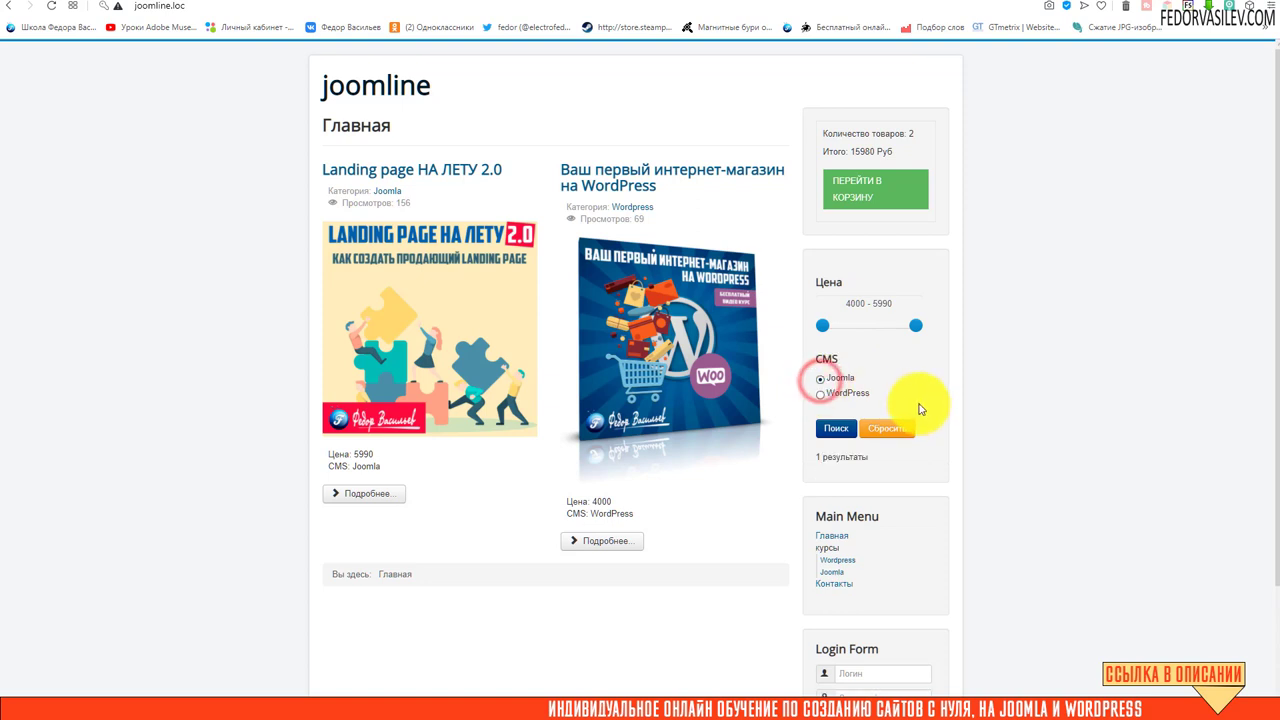
pyautogui.click(836, 428)
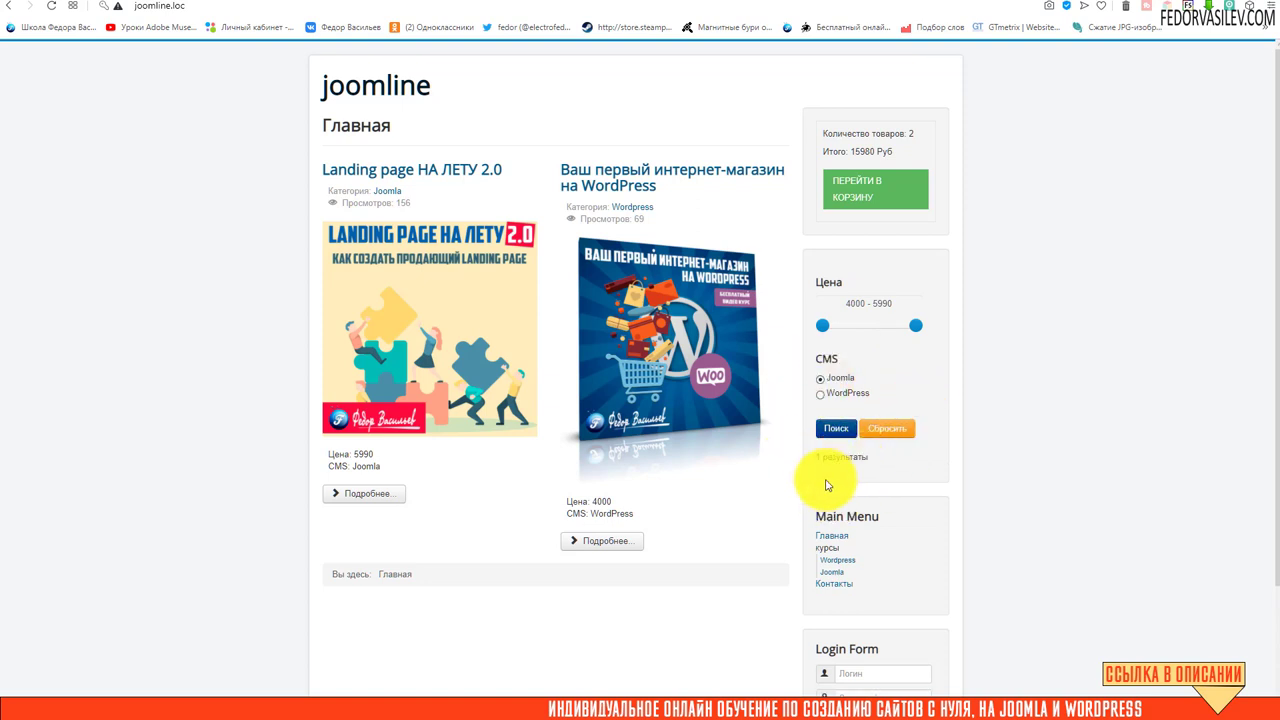
pyautogui.click(834, 428)
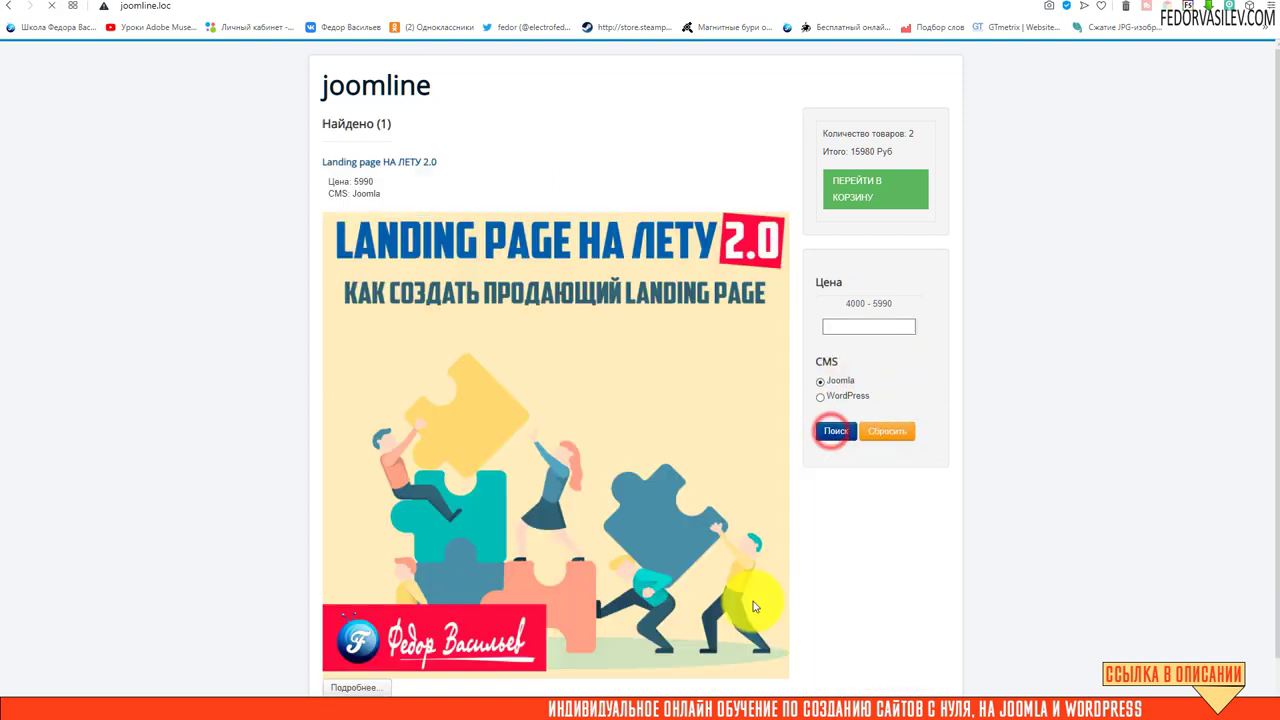
pyautogui.scroll(-1, 492, 527)
pyautogui.scroll(1, 588, 378)
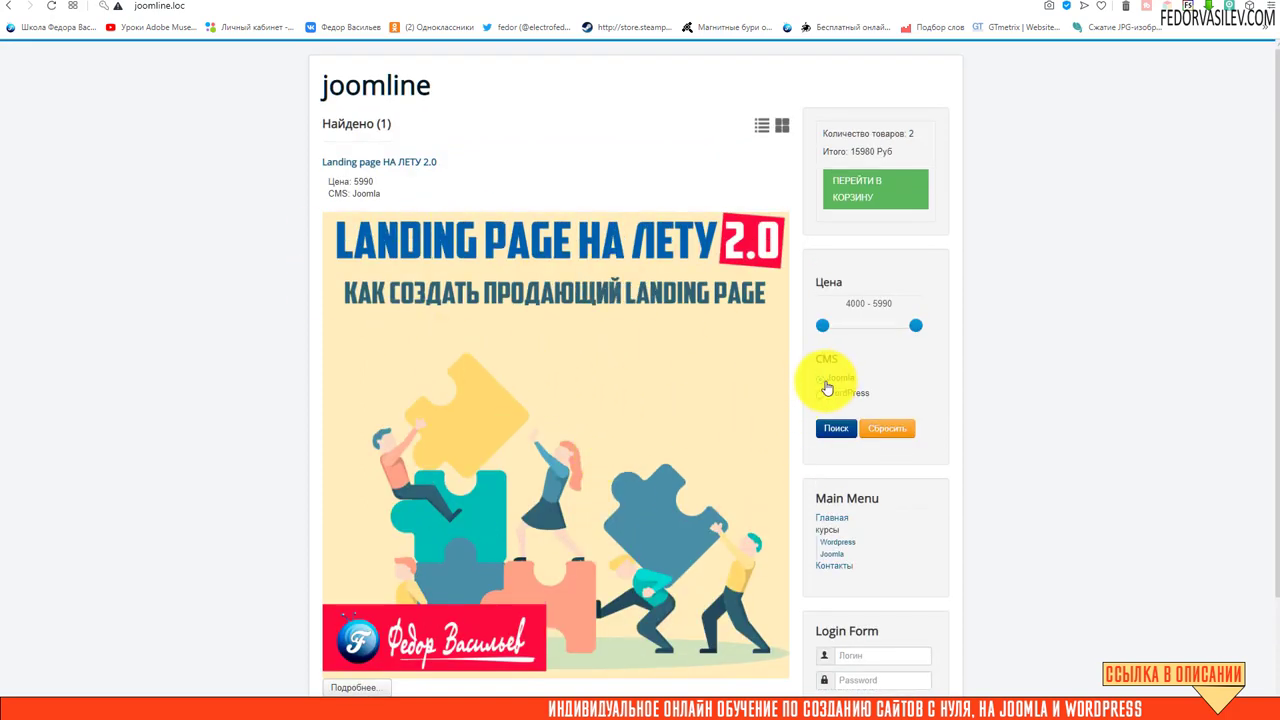
# Step: Open the "Landing page НА ЛЕТУ 2.0" course from the search results and look through its page
pyautogui.scroll(-2, 829, 386)
pyautogui.click(541, 383)
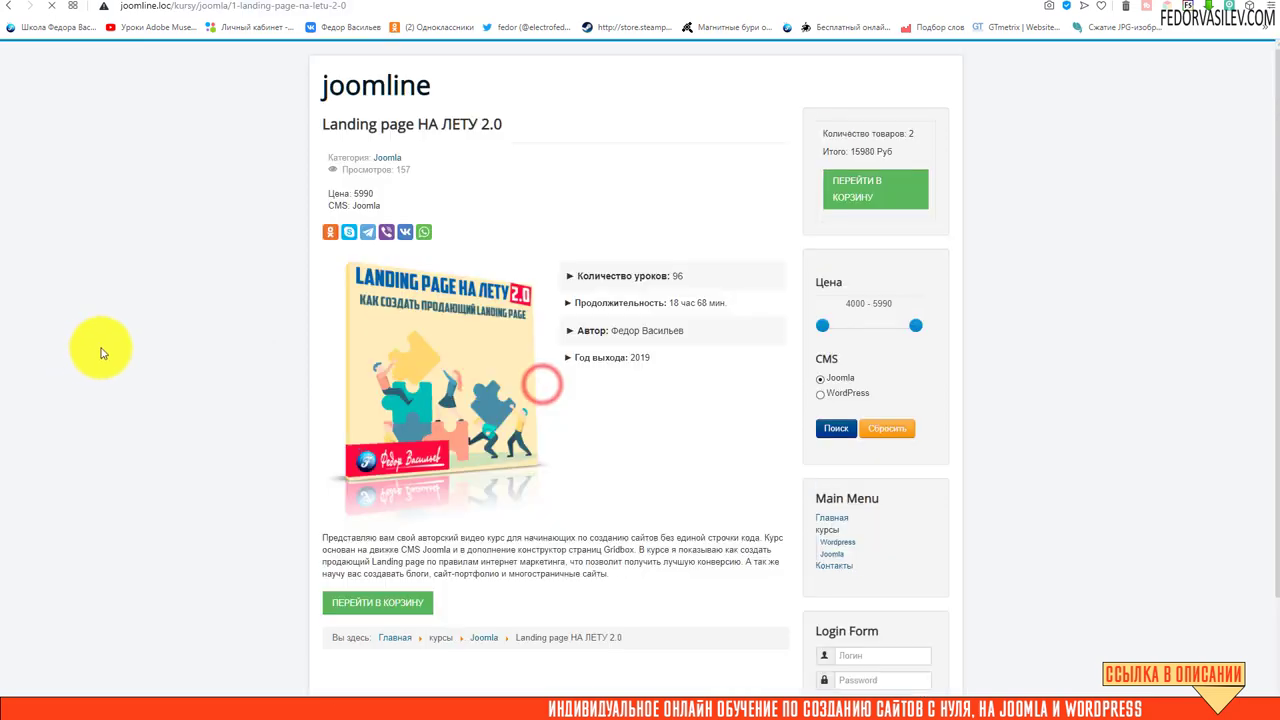
pyautogui.scroll(-2, 200, 430)
pyautogui.scroll(2, 550, 555)
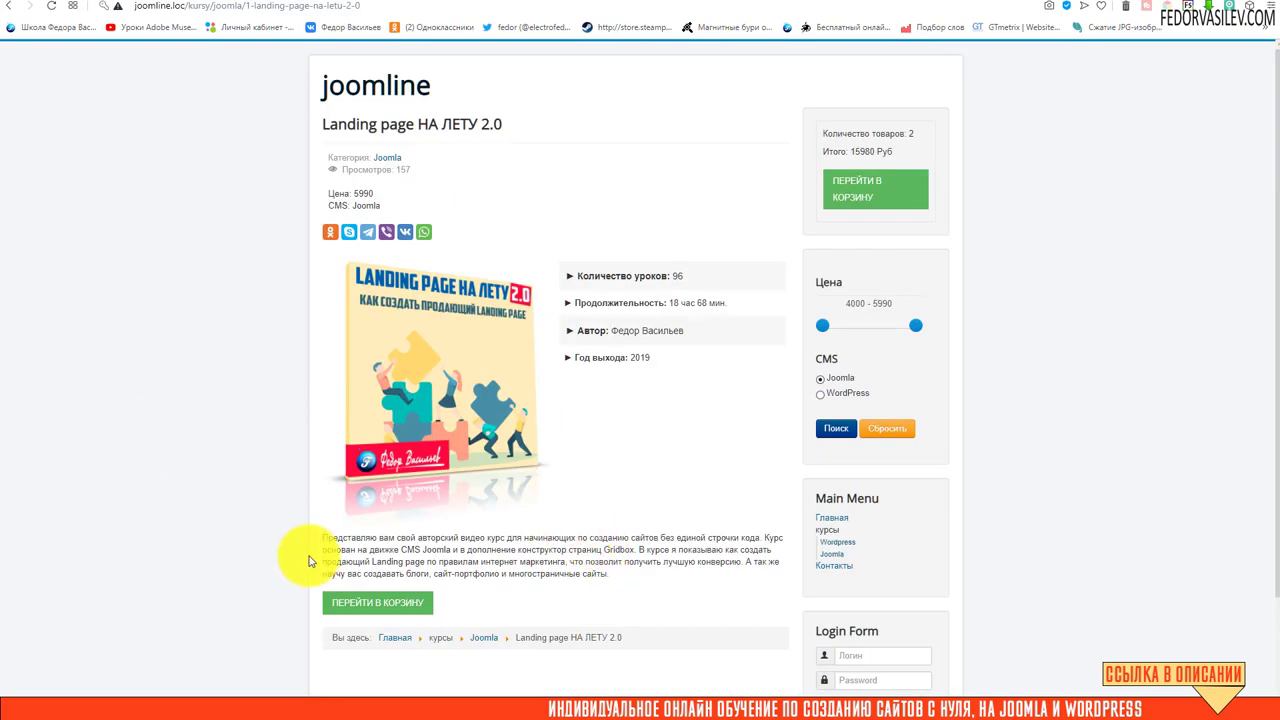
# Step: Open the cart and remove both courses from it
pyautogui.click(870, 191)
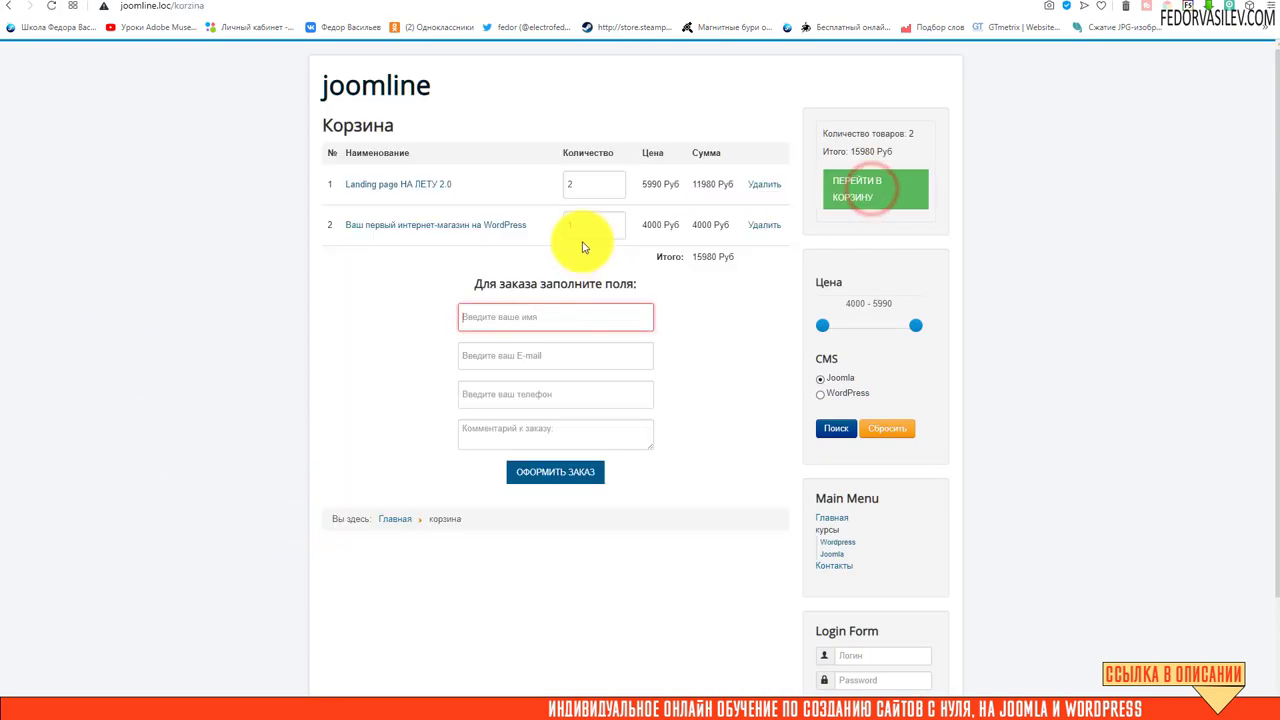
pyautogui.click(746, 224)
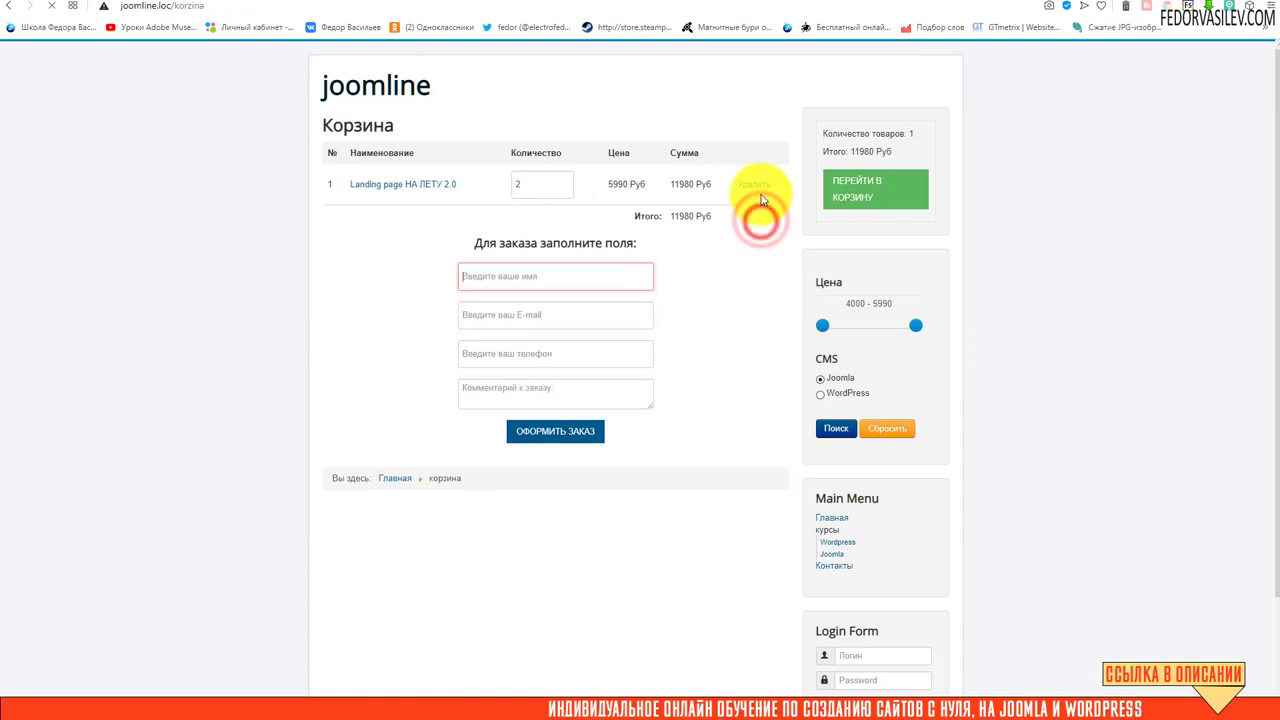
pyautogui.click(763, 185)
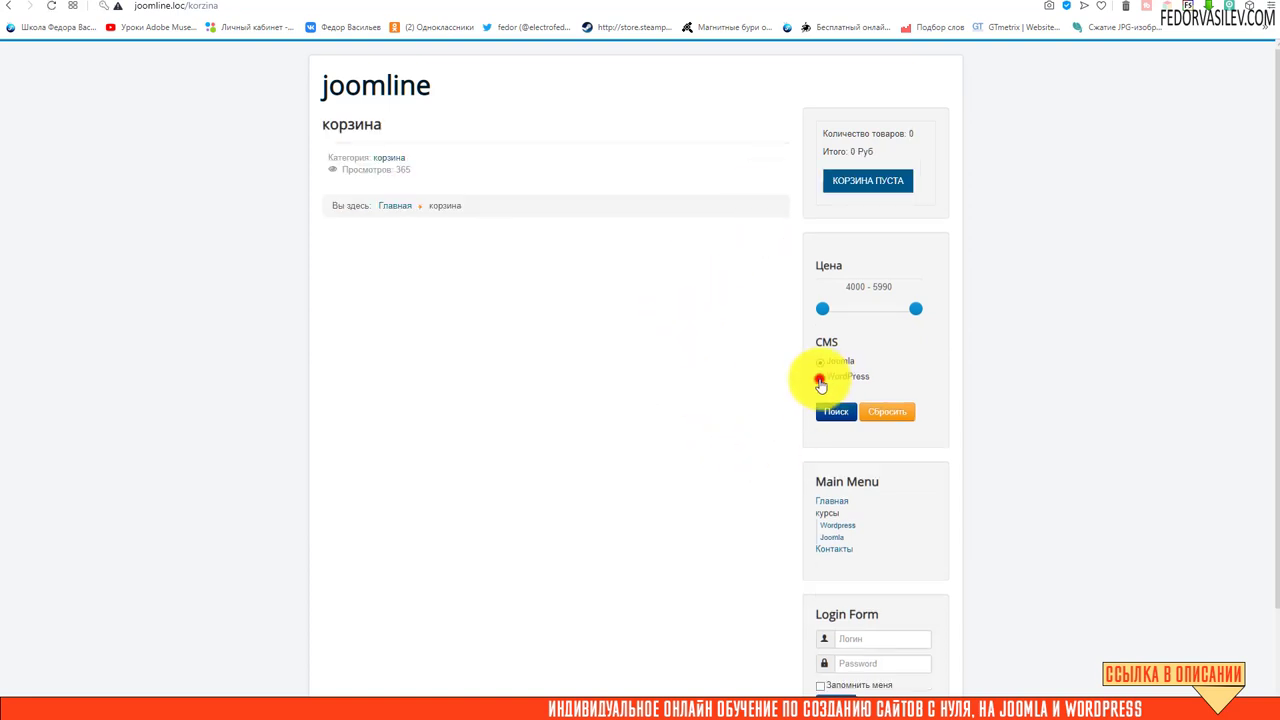
# Step: Search the storefront for courses with CMS WordPress, then reset the filter
pyautogui.click(820, 379)
pyautogui.click(836, 413)
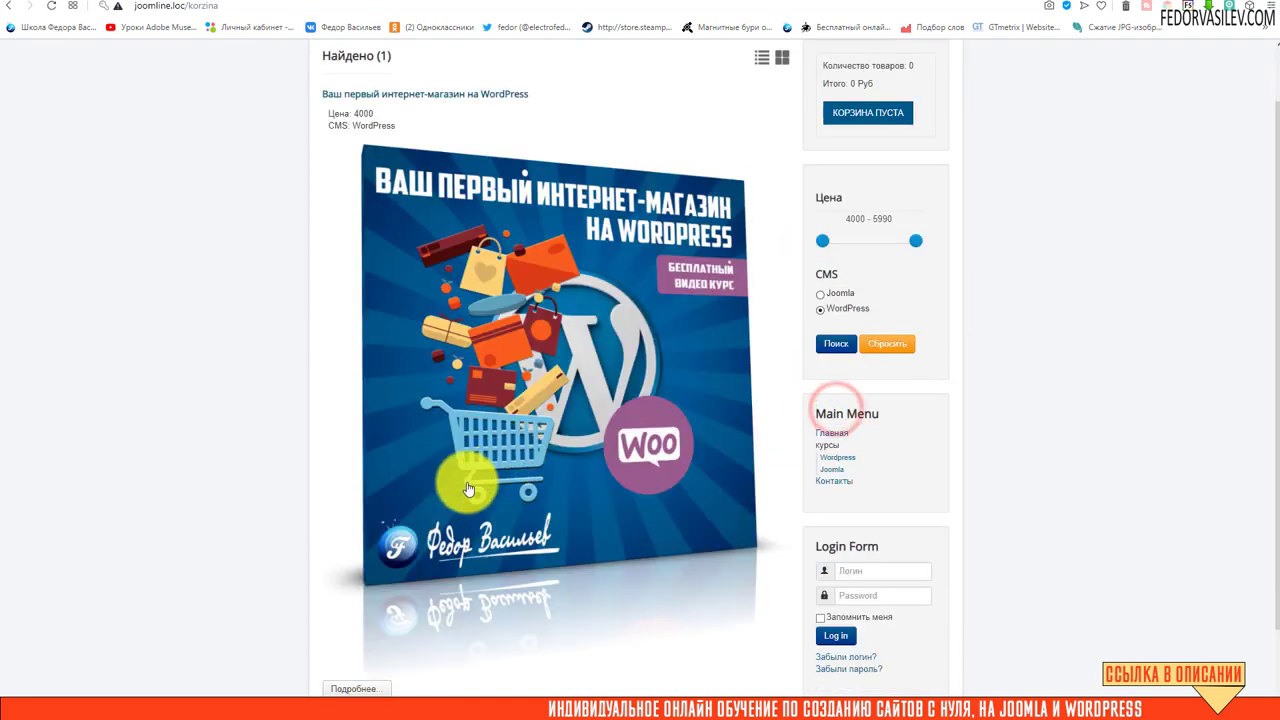
pyautogui.click(886, 343)
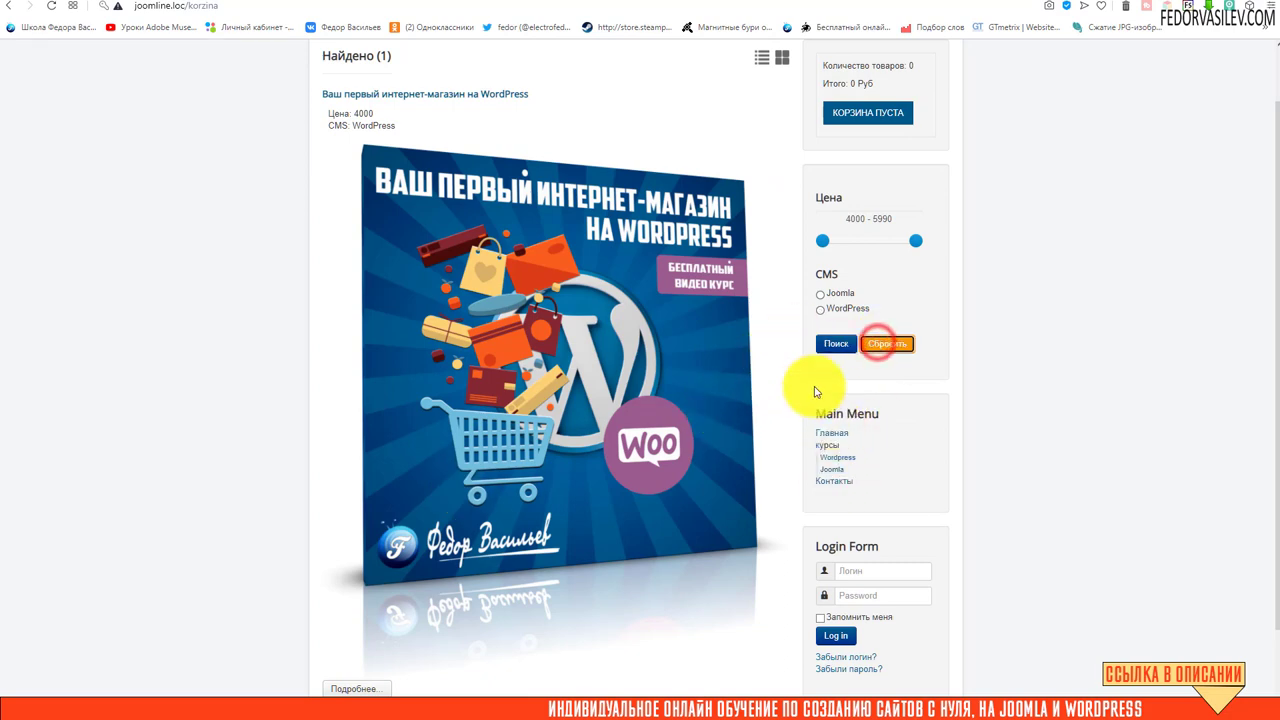
pyautogui.scroll(1, 337, 94)
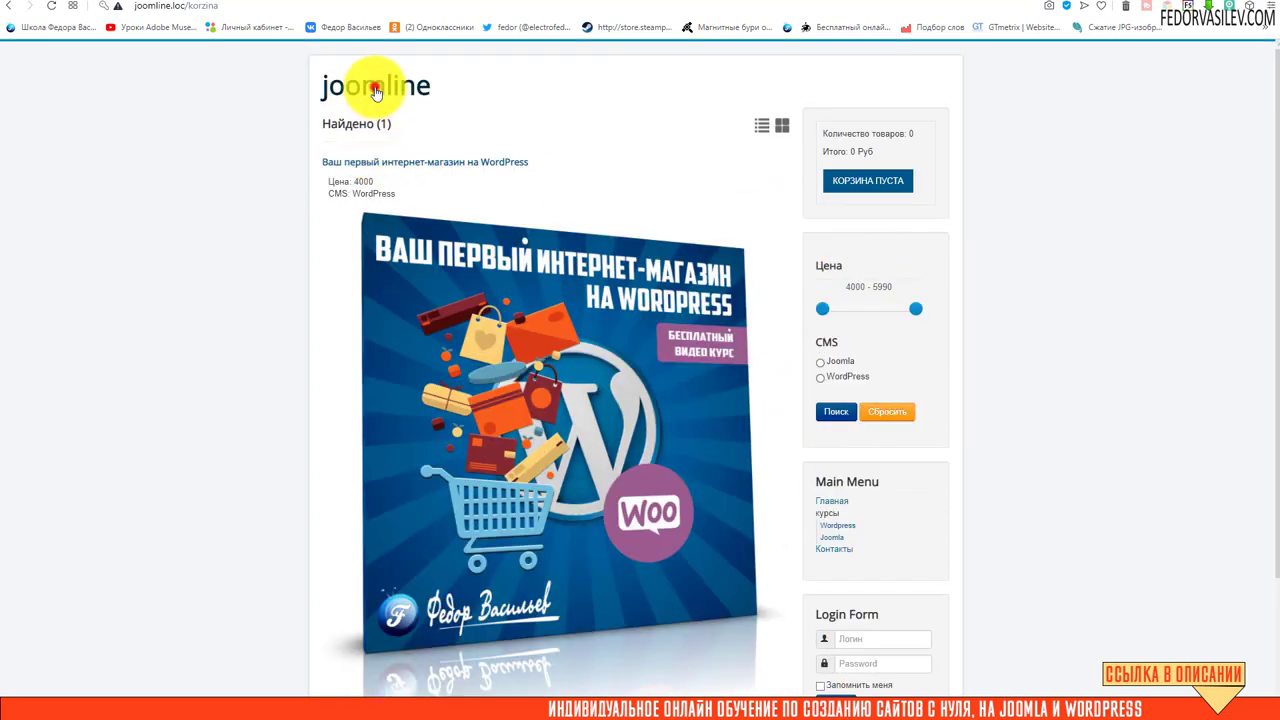
# Step: From the storefront's home page, search for WordPress courses priced 5372 - 5990, then lower the minimum price again
pyautogui.click(326, 83)
pyautogui.moveTo(914, 308)
pyautogui.mouseDown()
pyautogui.moveTo(840, 317)
pyautogui.moveTo(943, 306)
pyautogui.moveTo(914, 308)
pyautogui.mouseUp()
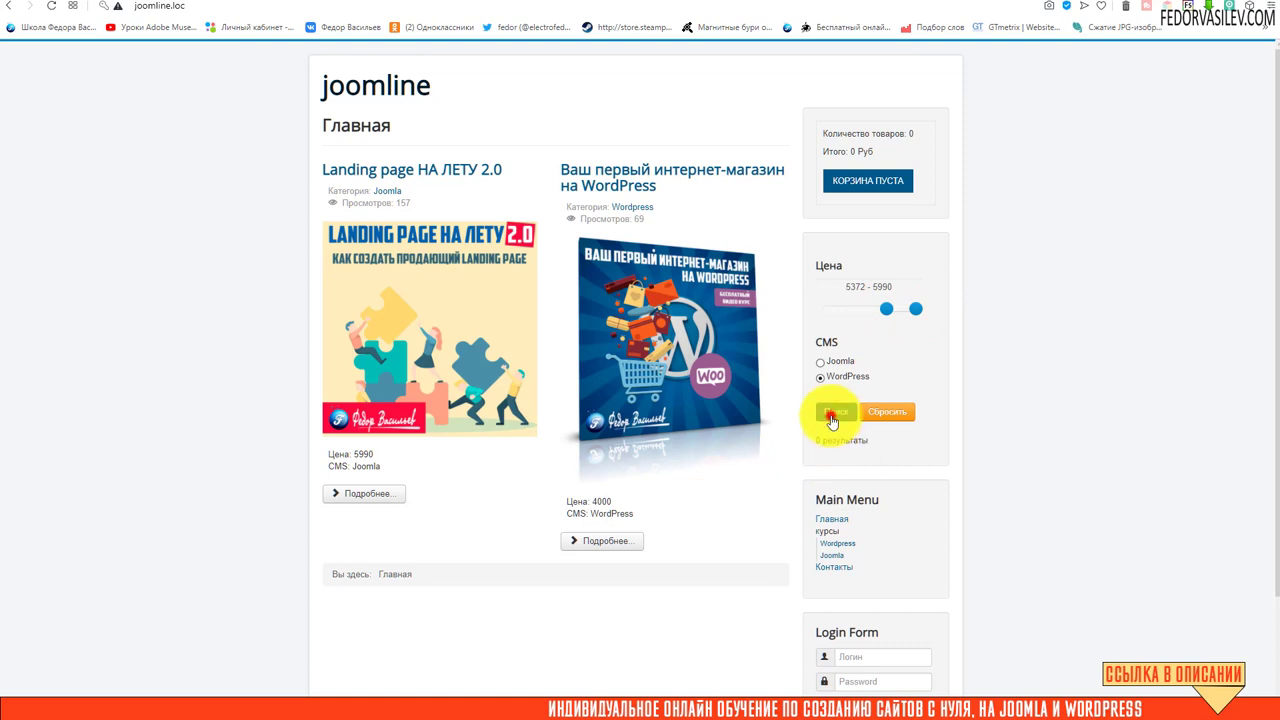
pyautogui.click(831, 416)
pyautogui.scroll(-1, 600, 455)
pyautogui.scroll(1, 540, 451)
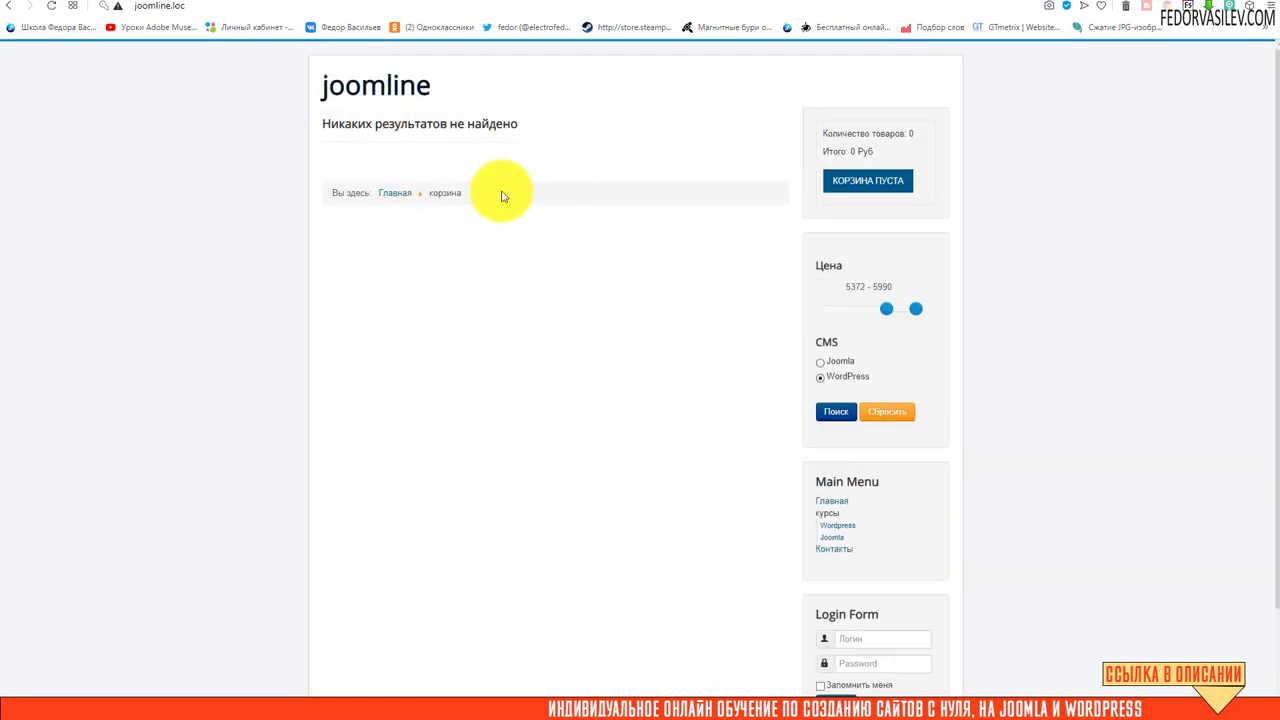
pyautogui.moveTo(537, 126); pyautogui.dragTo(345, 124)
pyautogui.moveTo(888, 309); pyautogui.dragTo(738, 292)
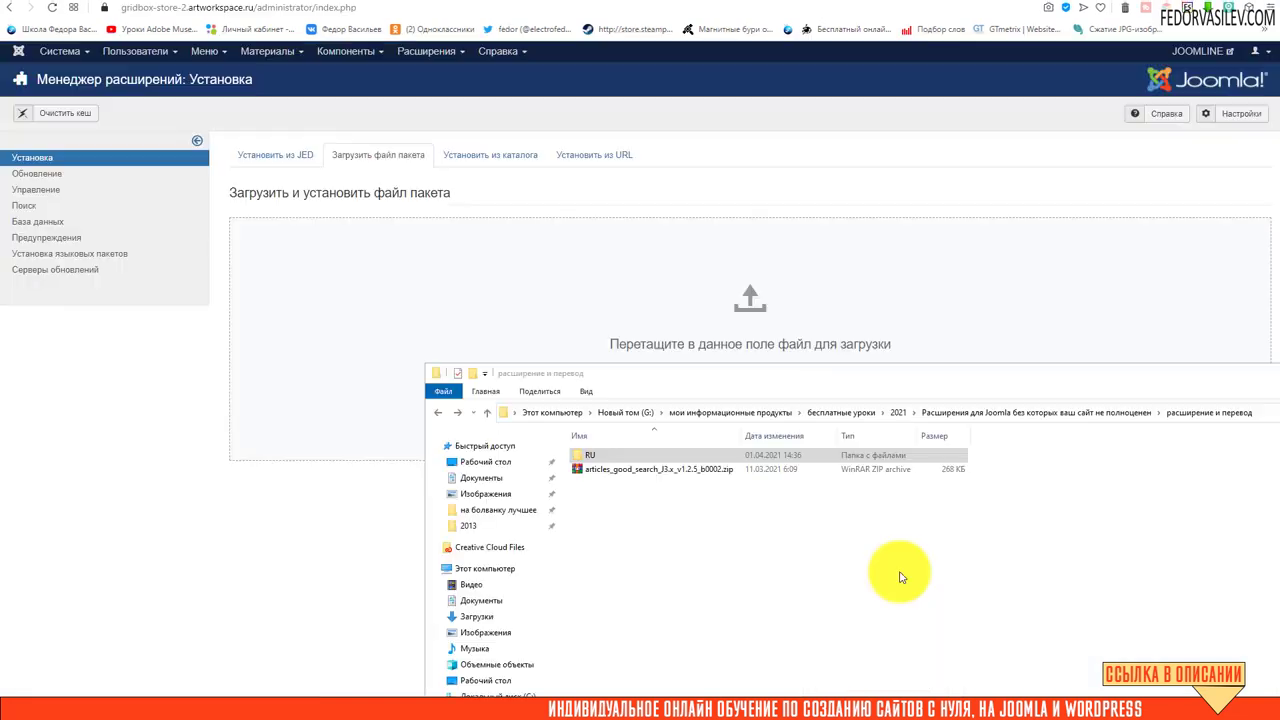
# Step: Check the contents of articles_good_search_J3.x_v1.2.5_b0002.zip and install the package through Joomla's extension upload
pyautogui.click(657, 468)
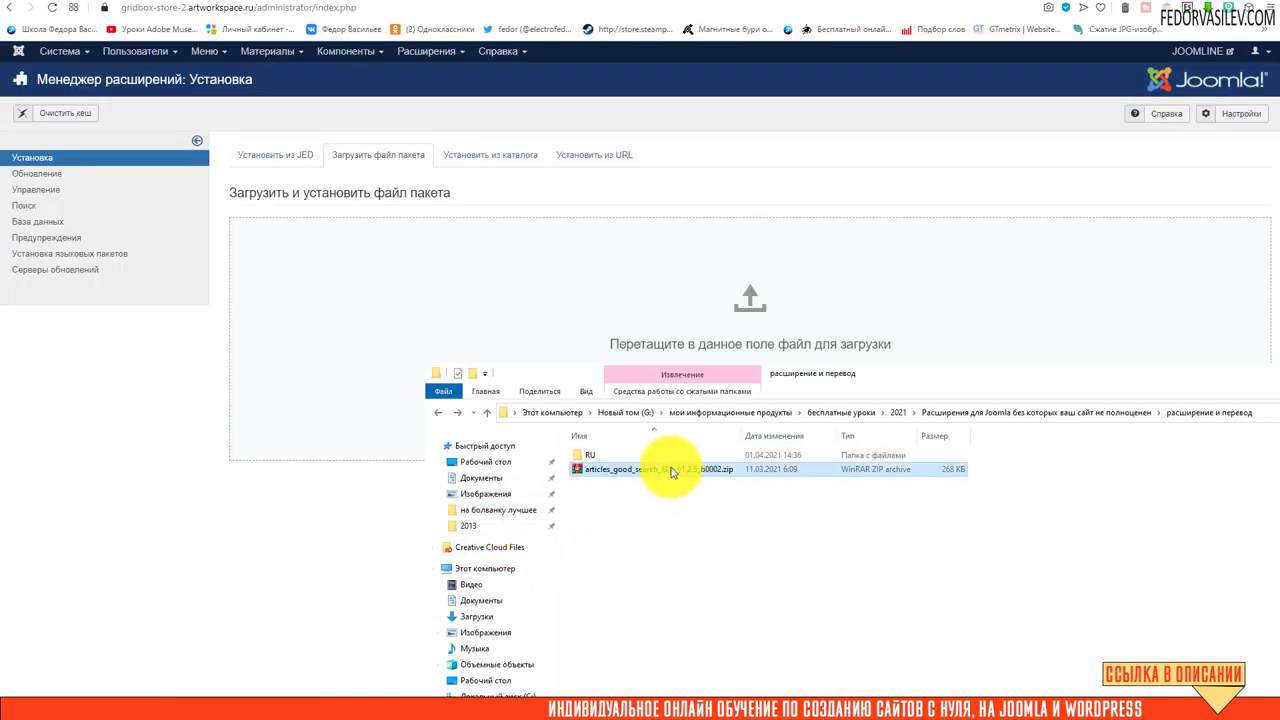
pyautogui.rightClick(672, 472)
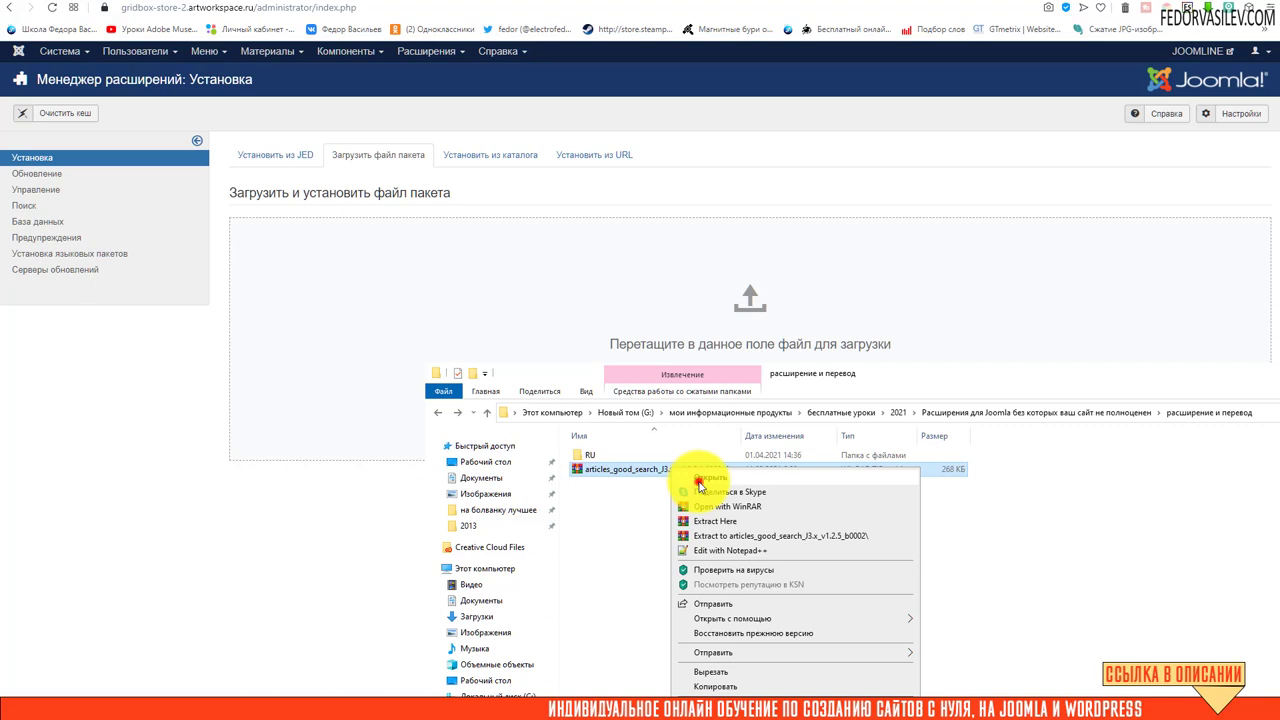
pyautogui.click(699, 479)
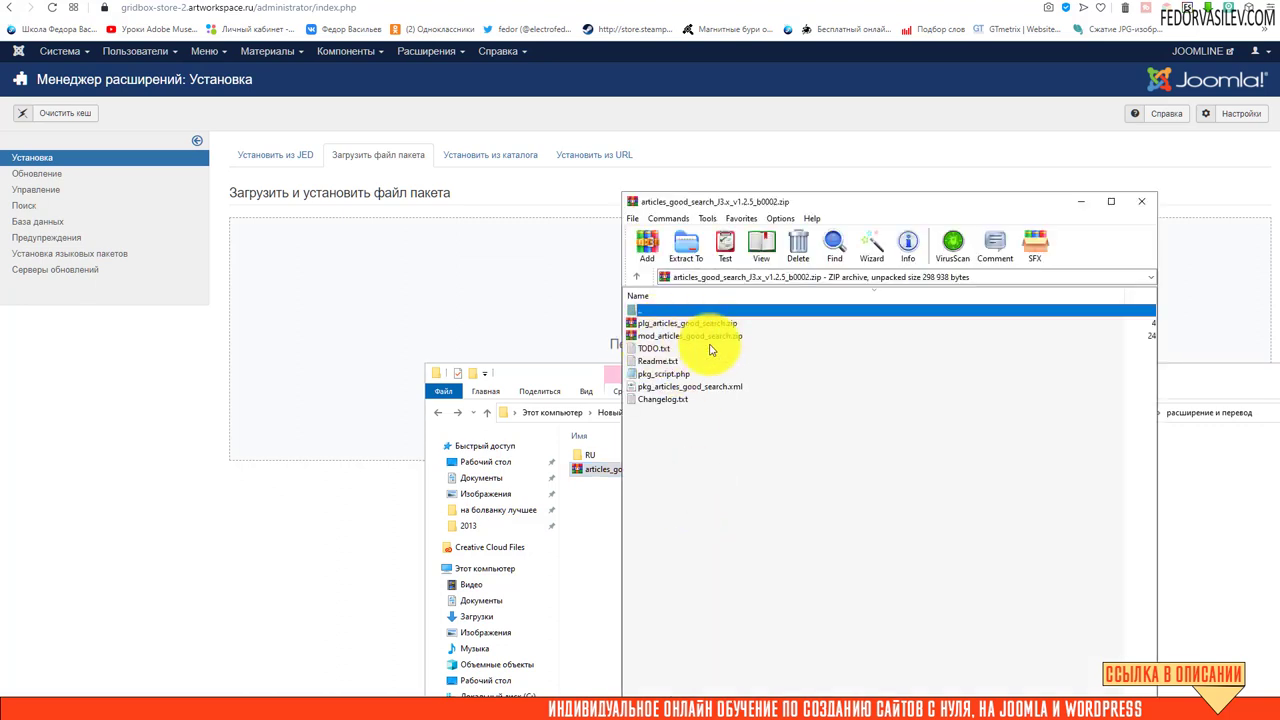
pyautogui.click(1141, 201)
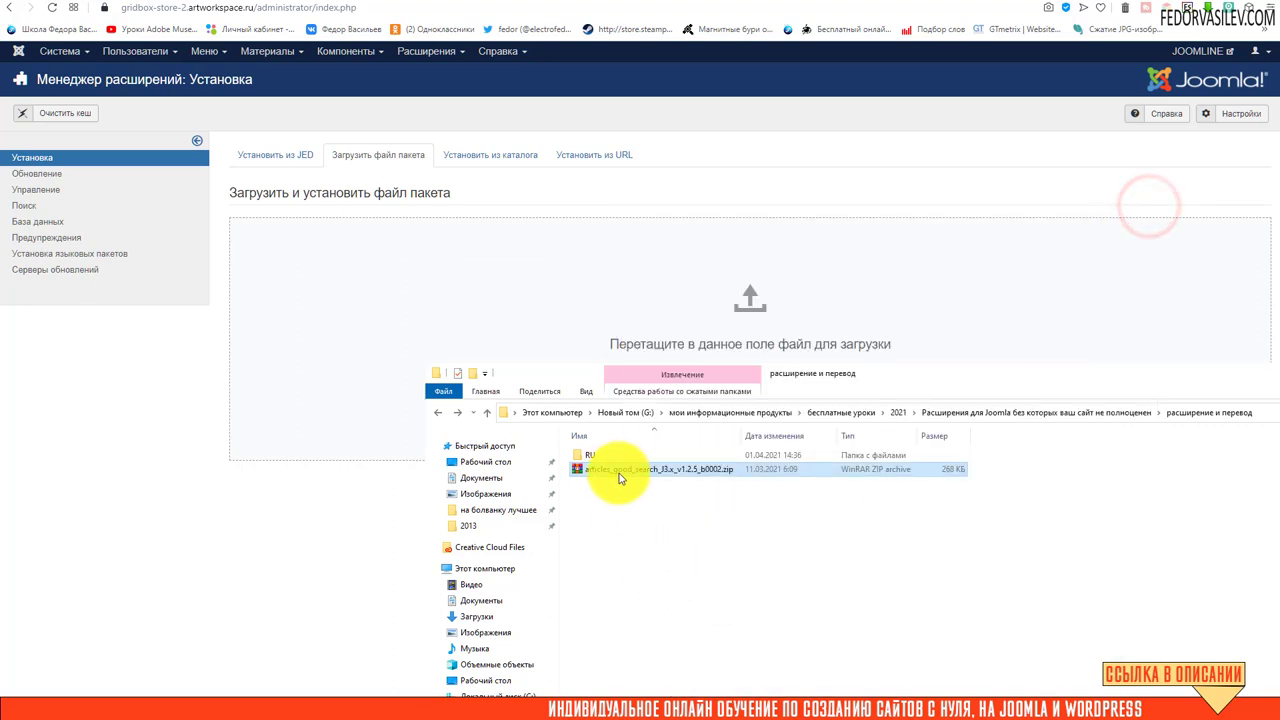
pyautogui.moveTo(620, 478); pyautogui.dragTo(394, 334)
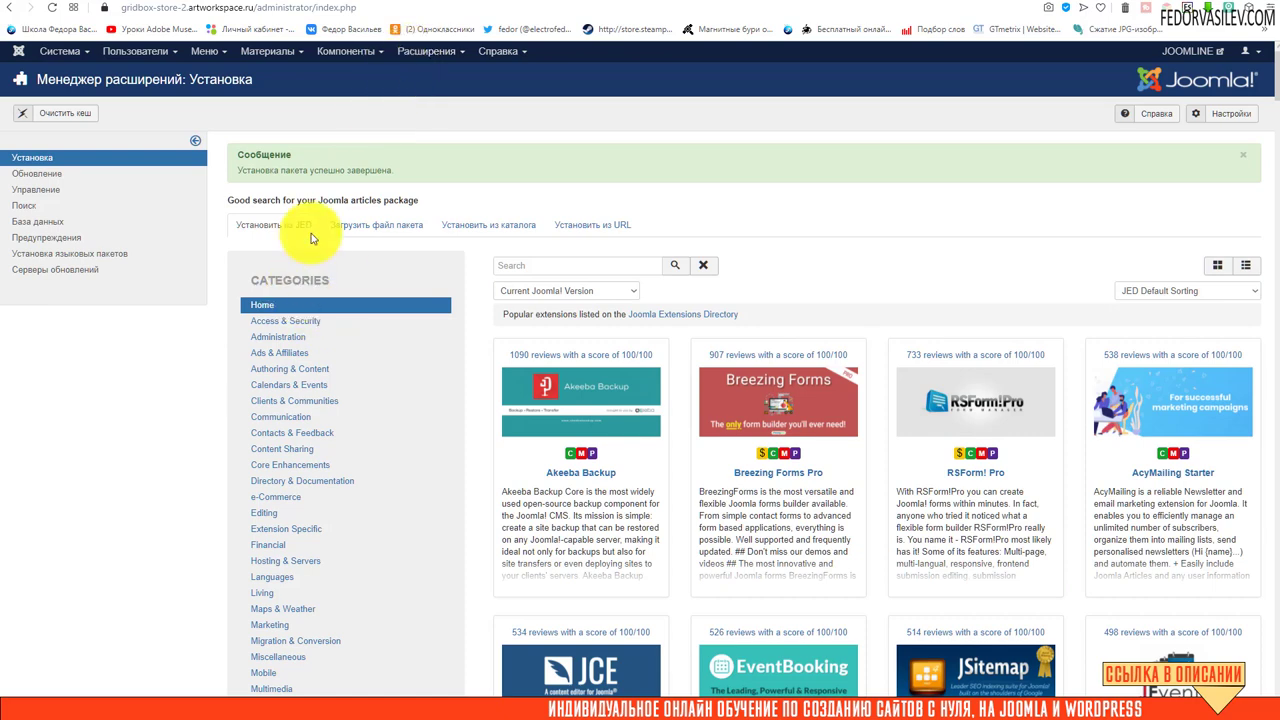
# Step: Install the Russian translation by uploading the package file RU_mod_articles_good_search_v_1.2.5.zip
pyautogui.click(381, 232)
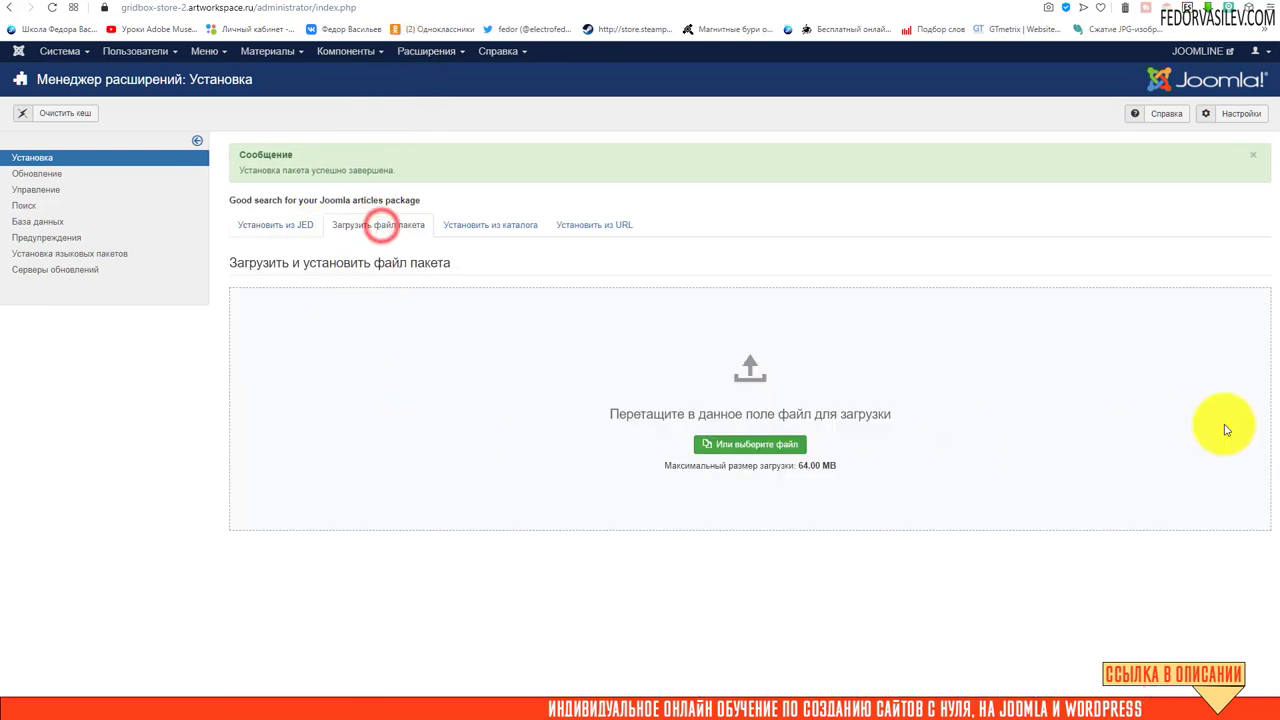
pyautogui.hotkey('alt', 'Tab')
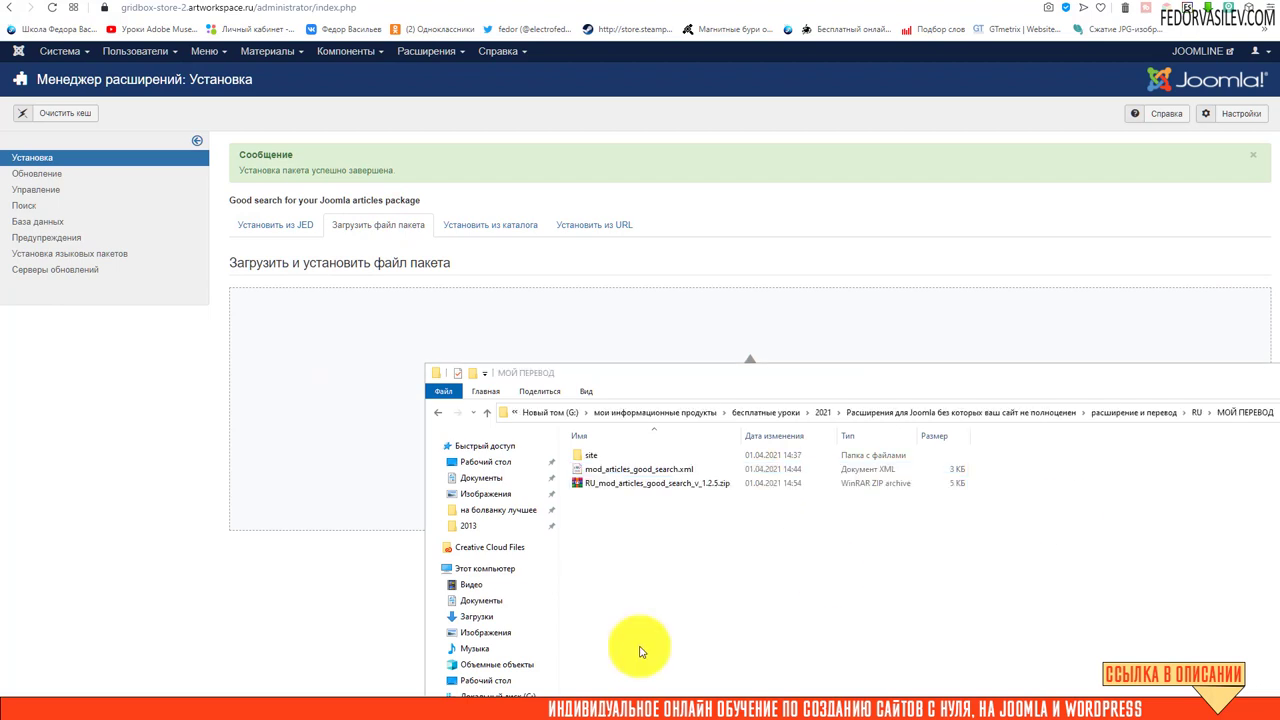
pyautogui.click(603, 485)
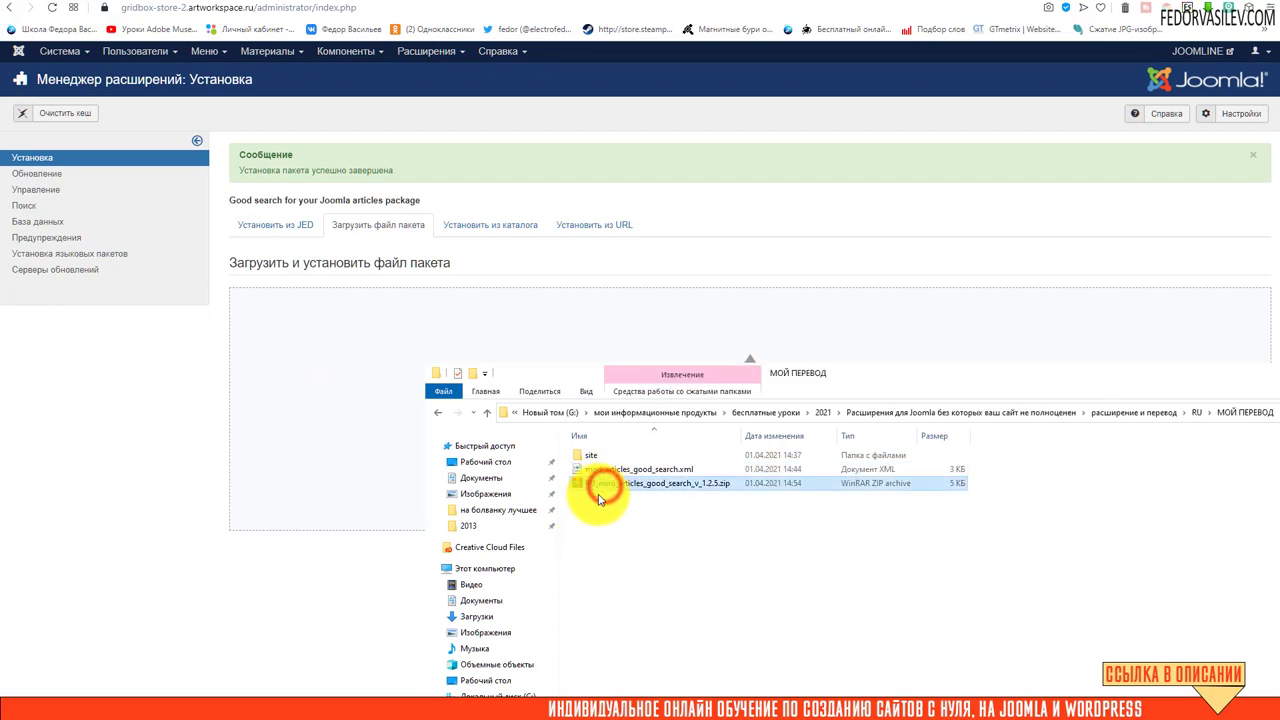
pyautogui.moveTo(608, 490); pyautogui.dragTo(323, 280)
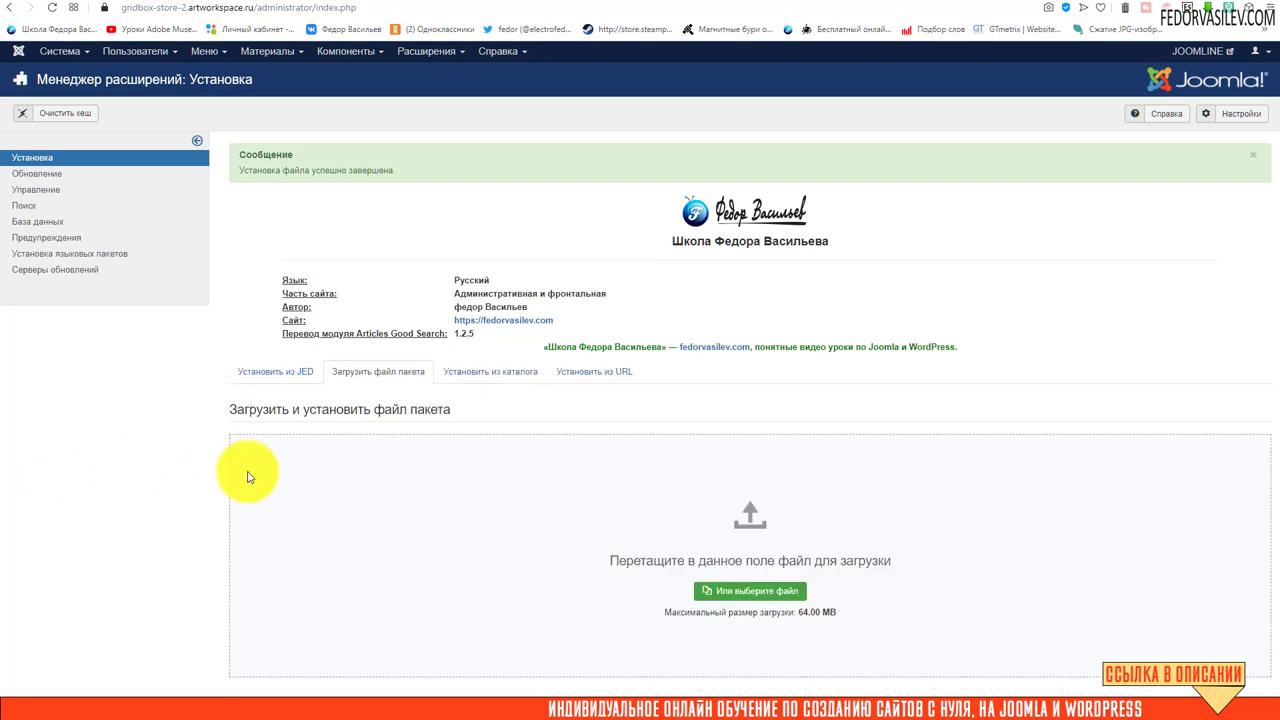
# Step: In the plugin manager, open the "System - Articles Good Search J3" plugin to check it, then close it
pyautogui.click(425, 55)
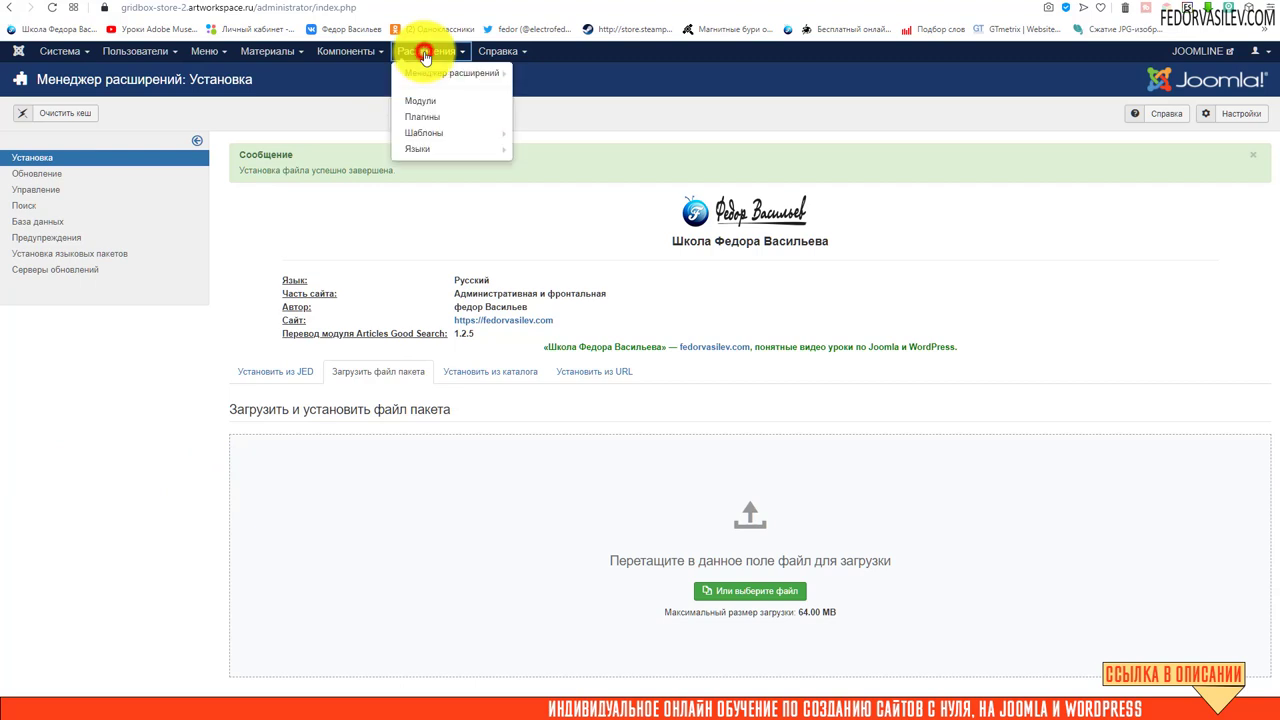
pyautogui.click(434, 119)
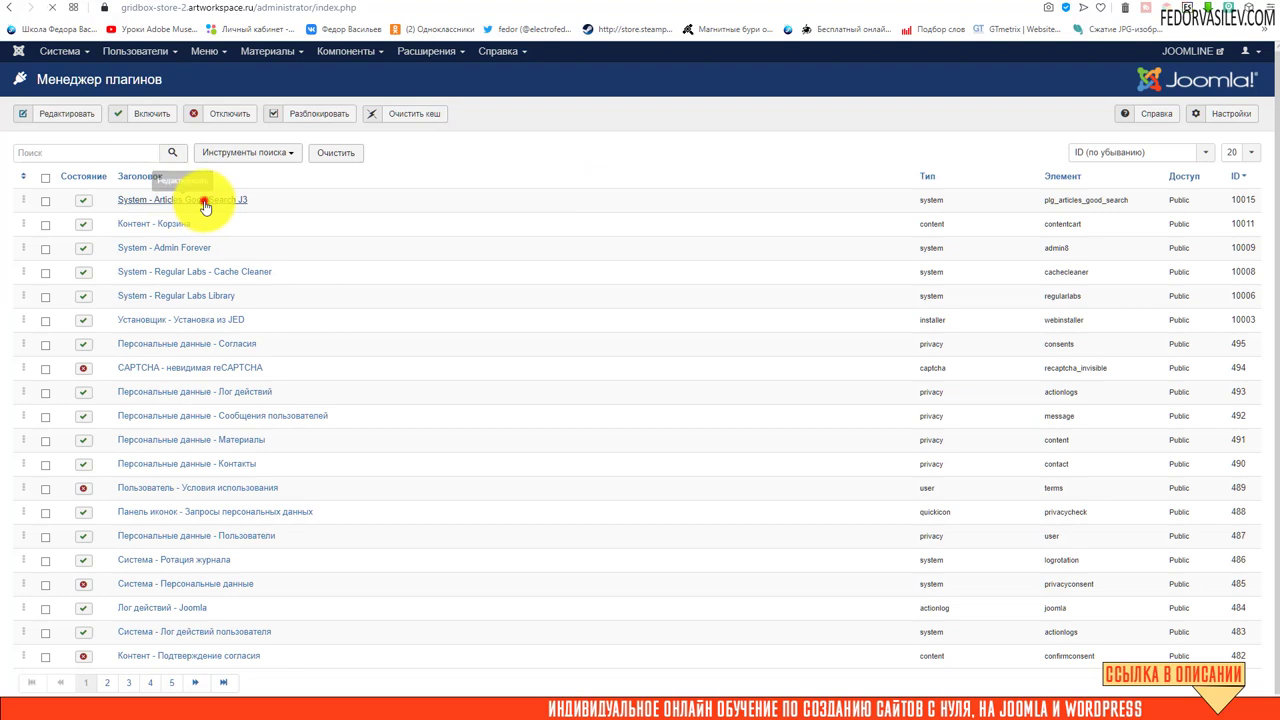
pyautogui.click(204, 201)
pyautogui.click(277, 113)
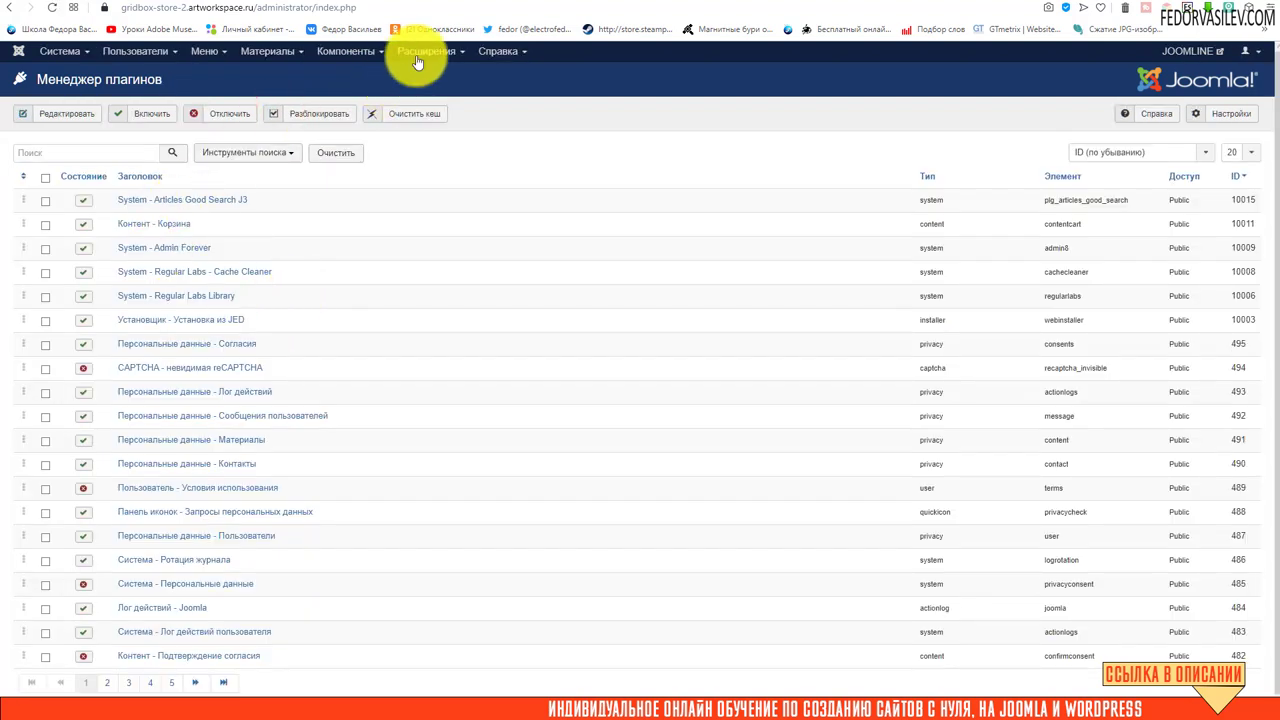
# Step: Publish the Articles Good Search module in the site module manager
pyautogui.click(418, 58)
pyautogui.click(435, 105)
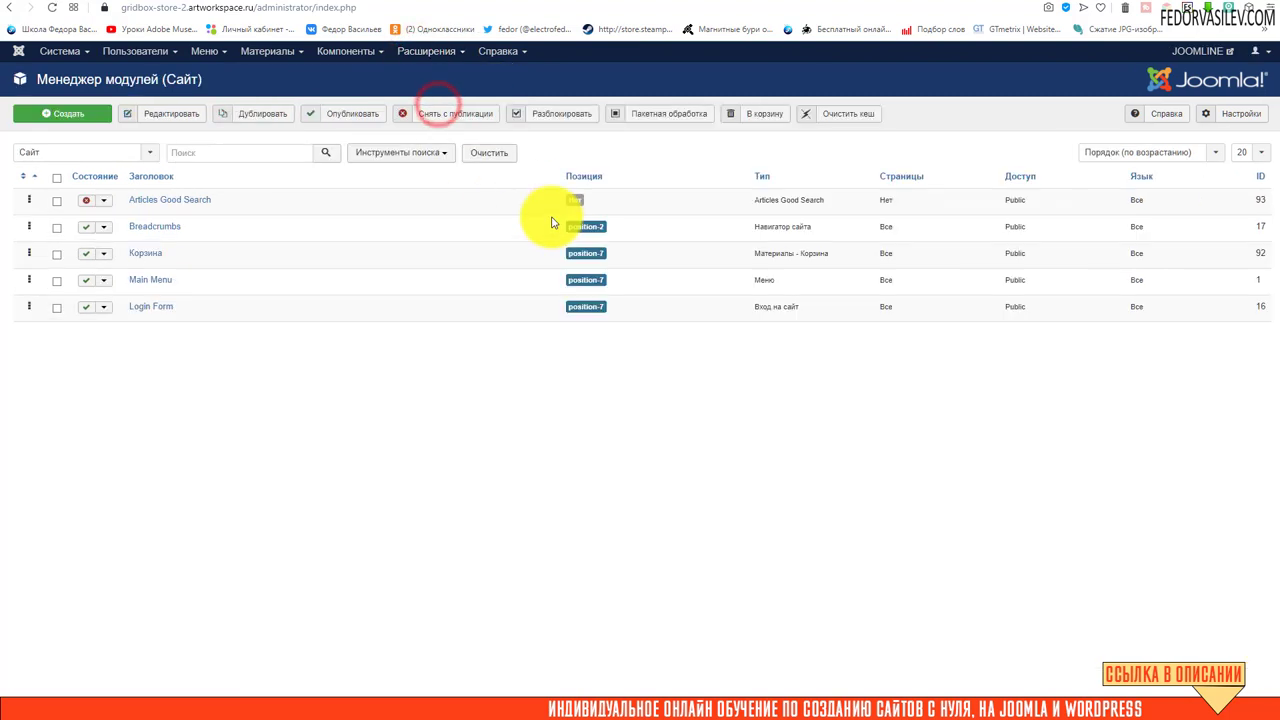
pyautogui.click(87, 201)
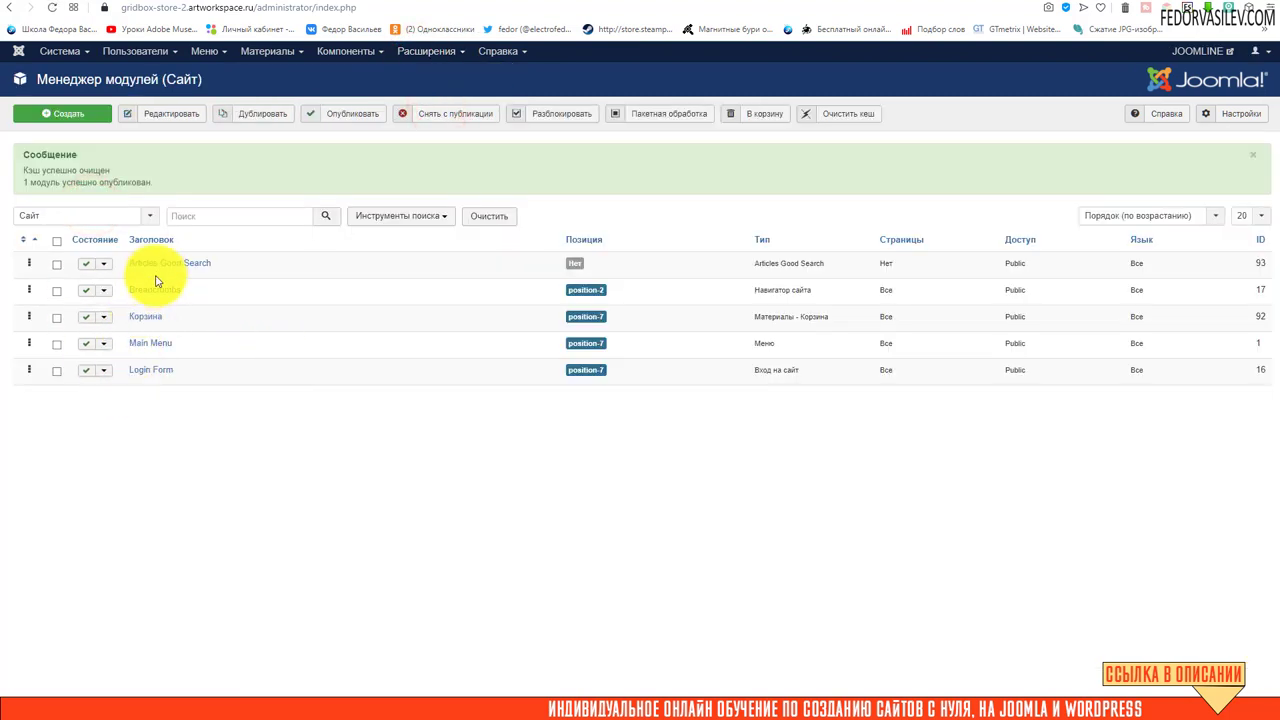
# Step: Open the Articles Good Search module, rename it "Фильтр" and leave its title set to show
pyautogui.click(157, 266)
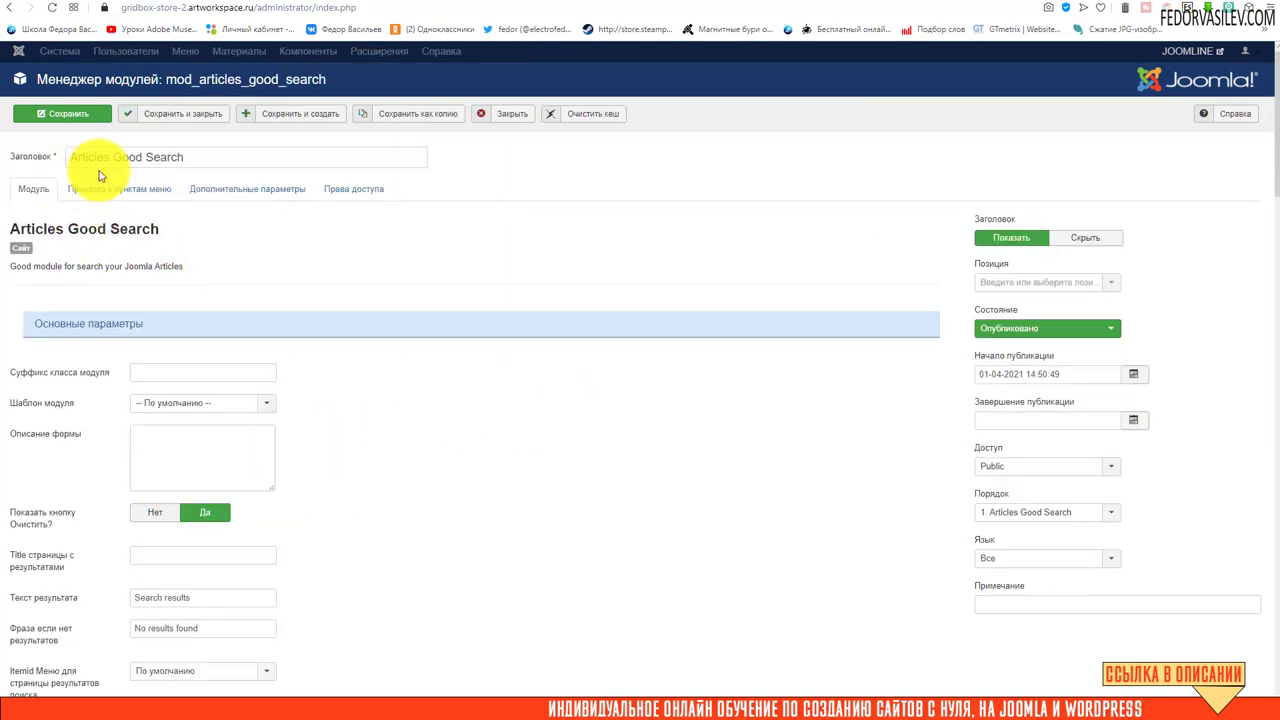
pyautogui.tripleClick(195, 153)
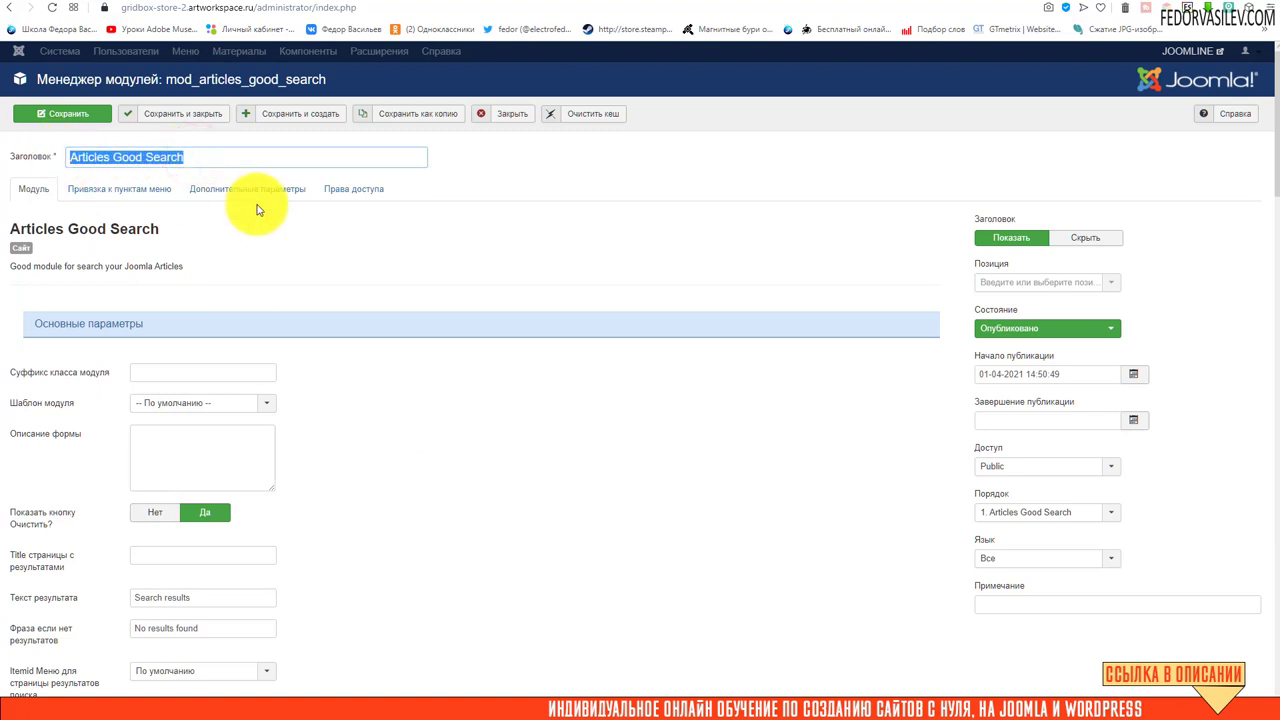
pyautogui.write('Фильтр')
pyautogui.click(1085, 237)
pyautogui.click(1001, 242)
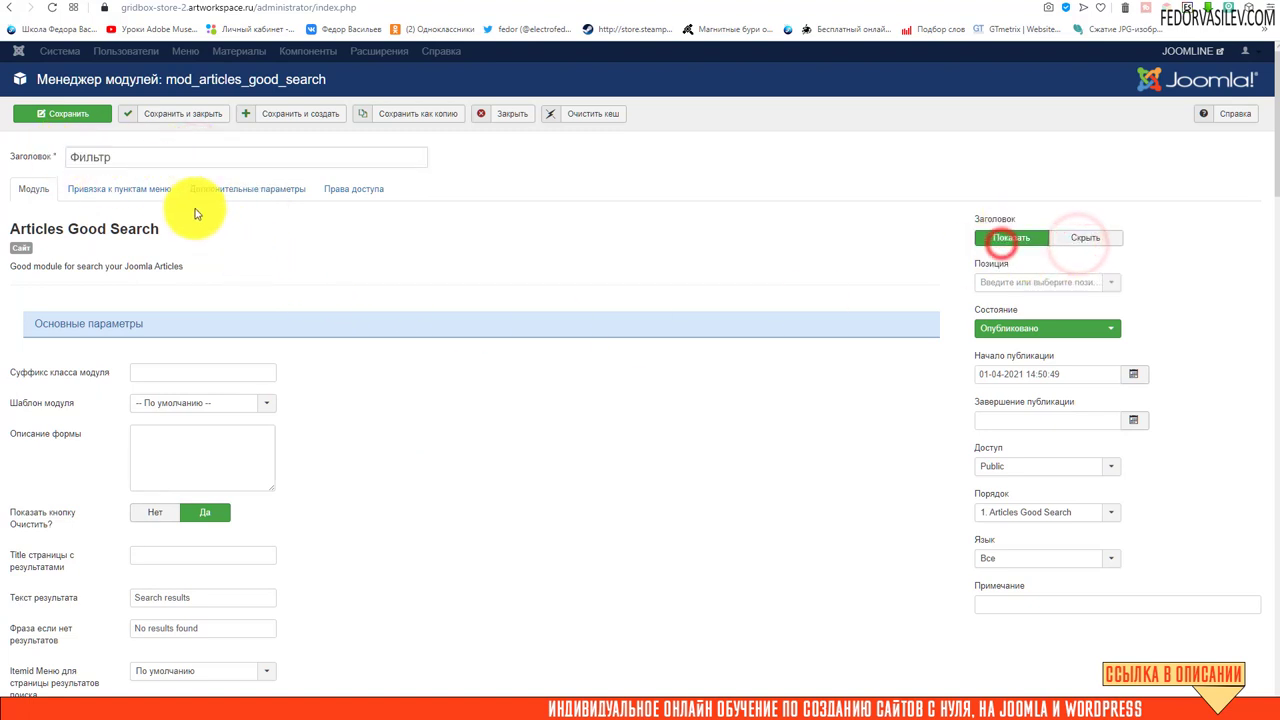
pyautogui.tripleClick(157, 160)
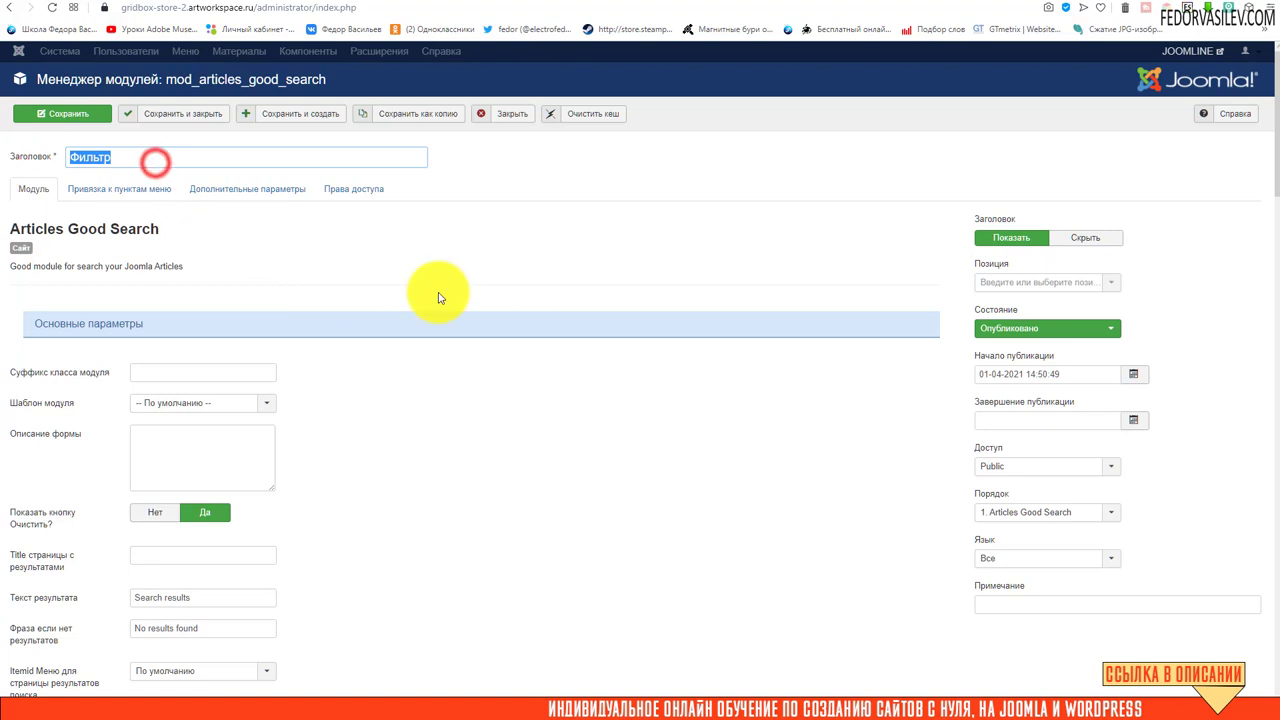
# Step: Assign the module to the position Right [position-7]
pyautogui.click(1112, 283)
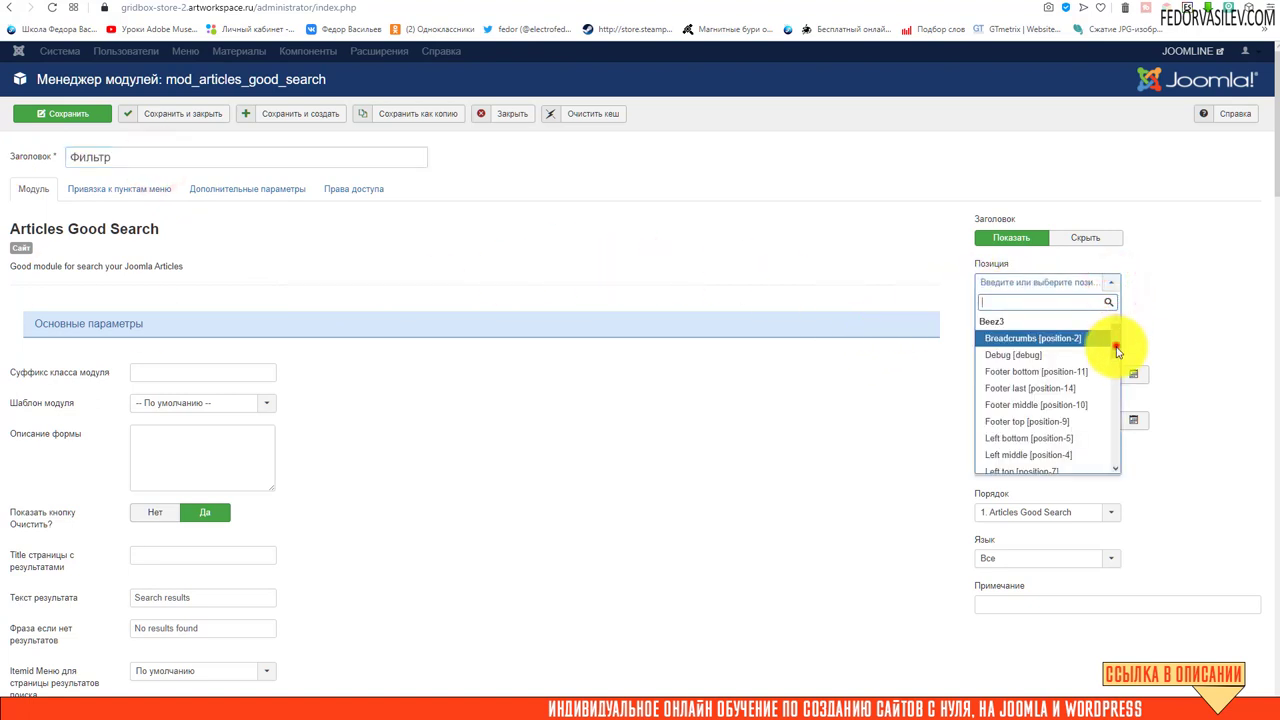
pyautogui.moveTo(1117, 350); pyautogui.dragTo(1114, 428)
pyautogui.click(588, 386)
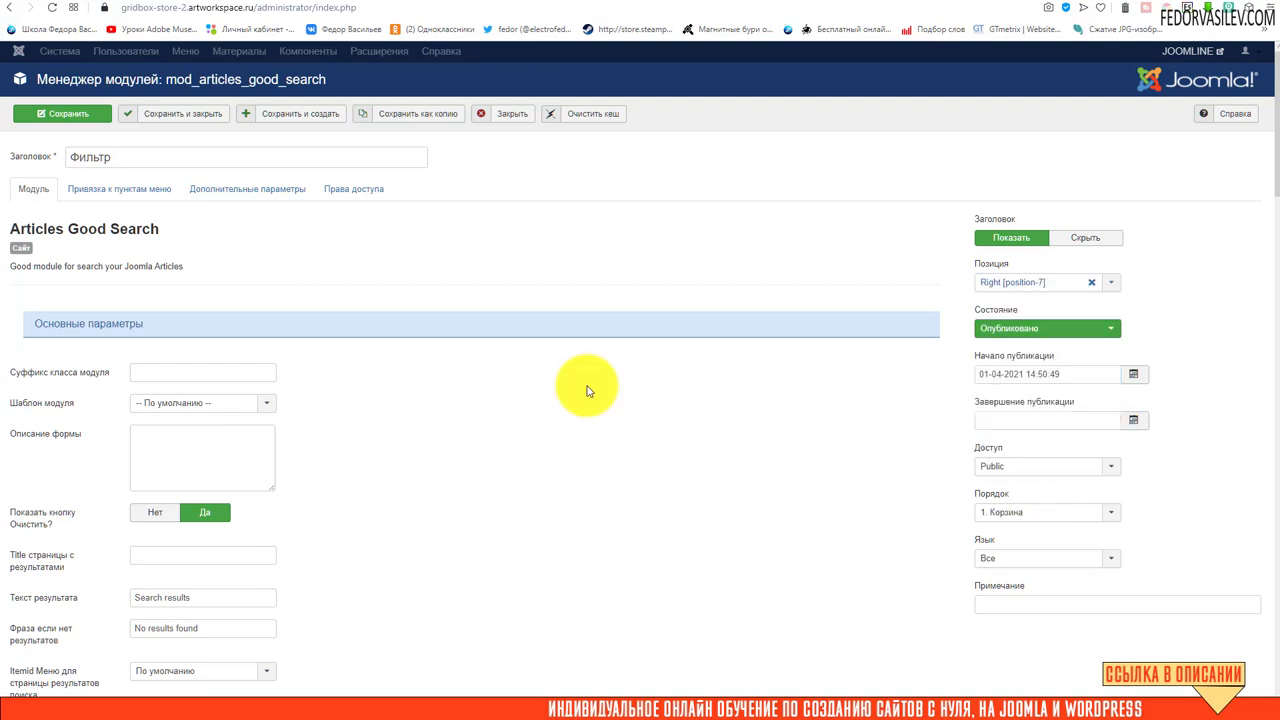
# Step: Set the Фильтр module's menu assignment to "На всех страницах"
pyautogui.click(110, 191)
pyautogui.click(204, 226)
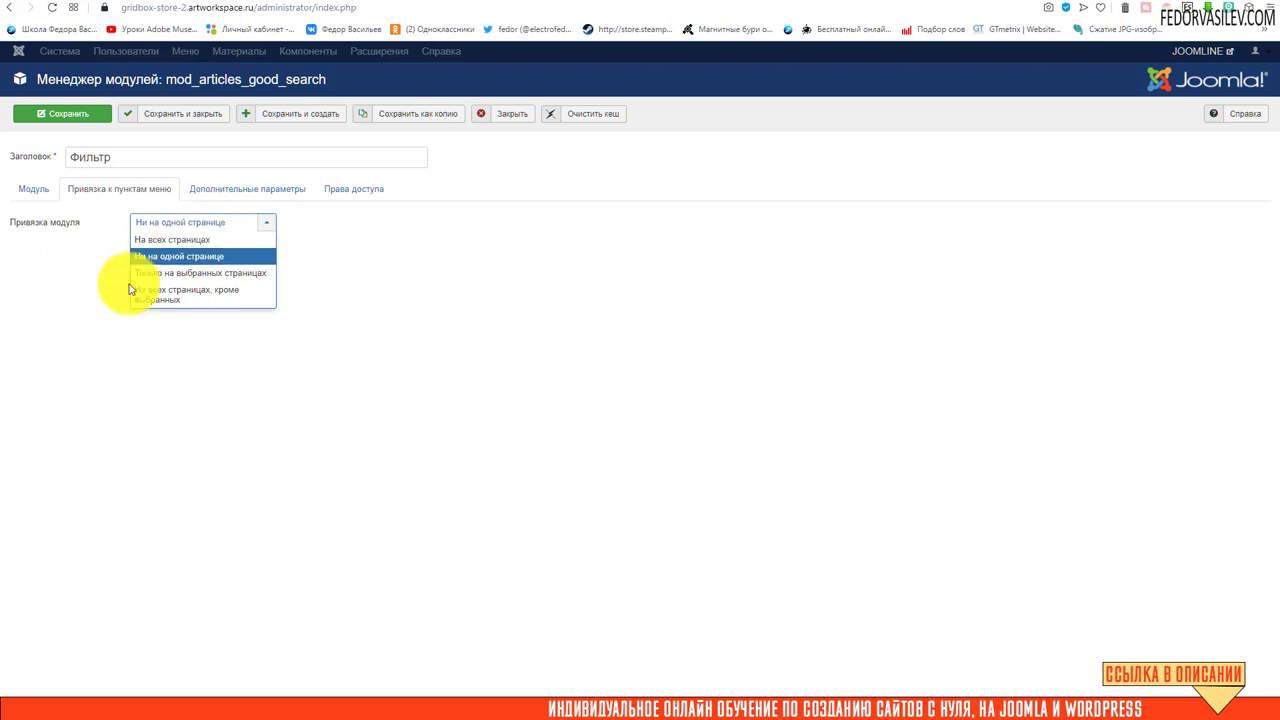
pyautogui.click(163, 240)
# Step: Look through the module's additional parameters, cache choices and access permissions, then save the module
pyautogui.click(216, 198)
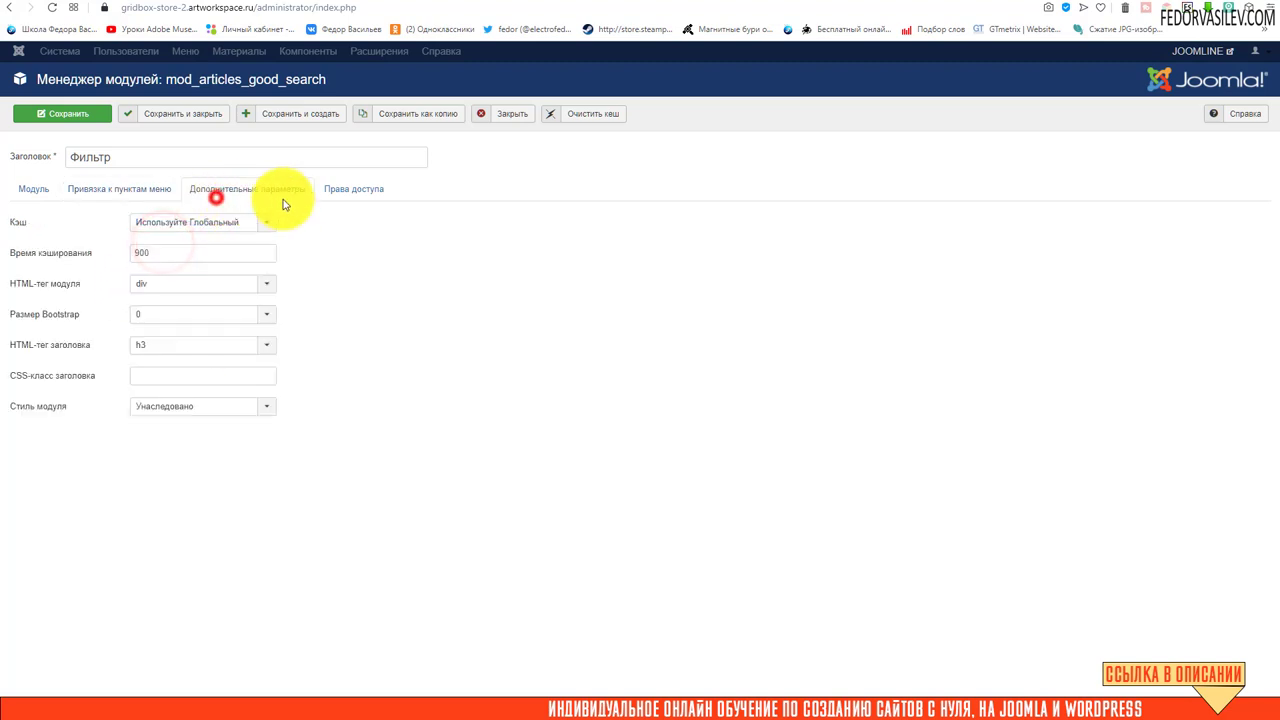
pyautogui.click(171, 223)
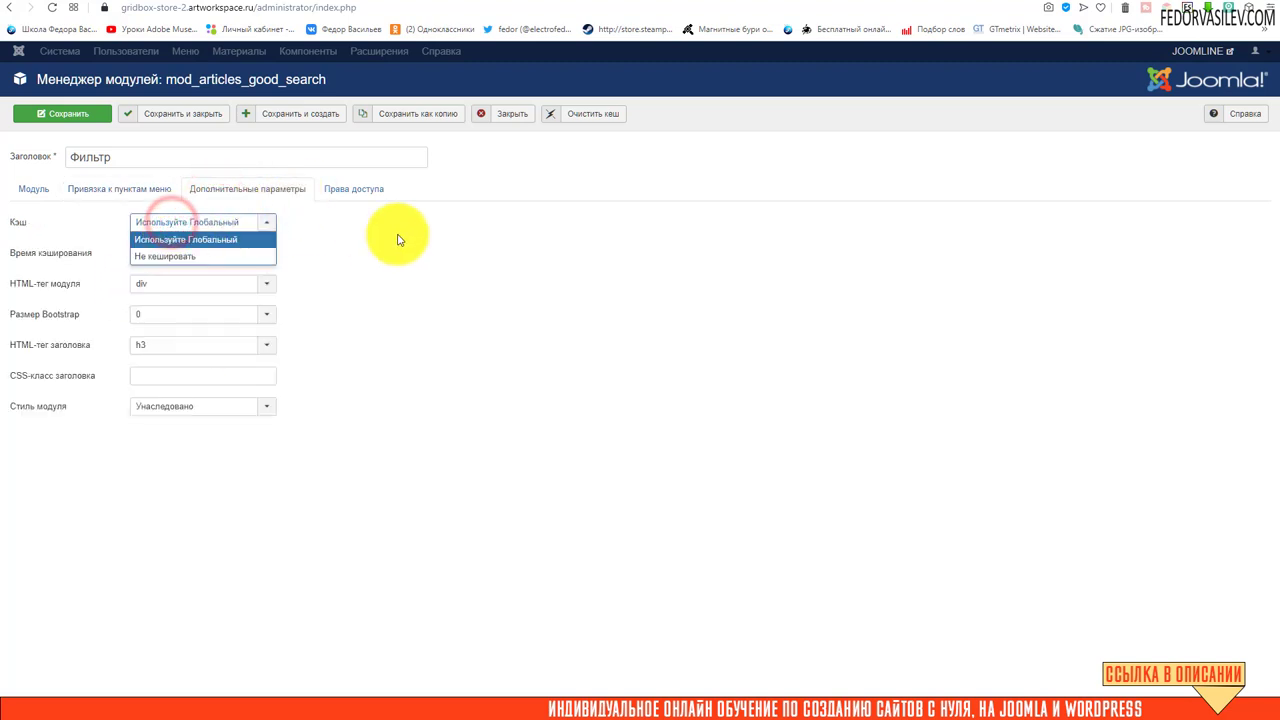
pyautogui.click(355, 236)
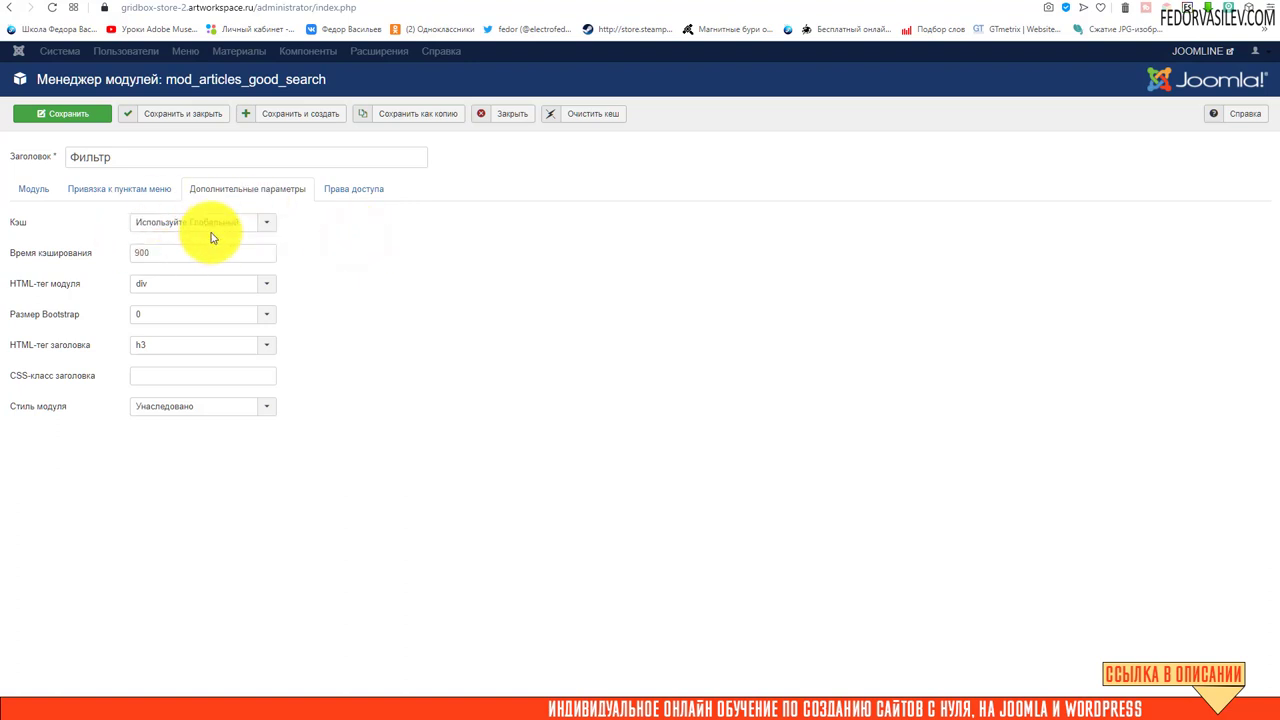
pyautogui.click(345, 194)
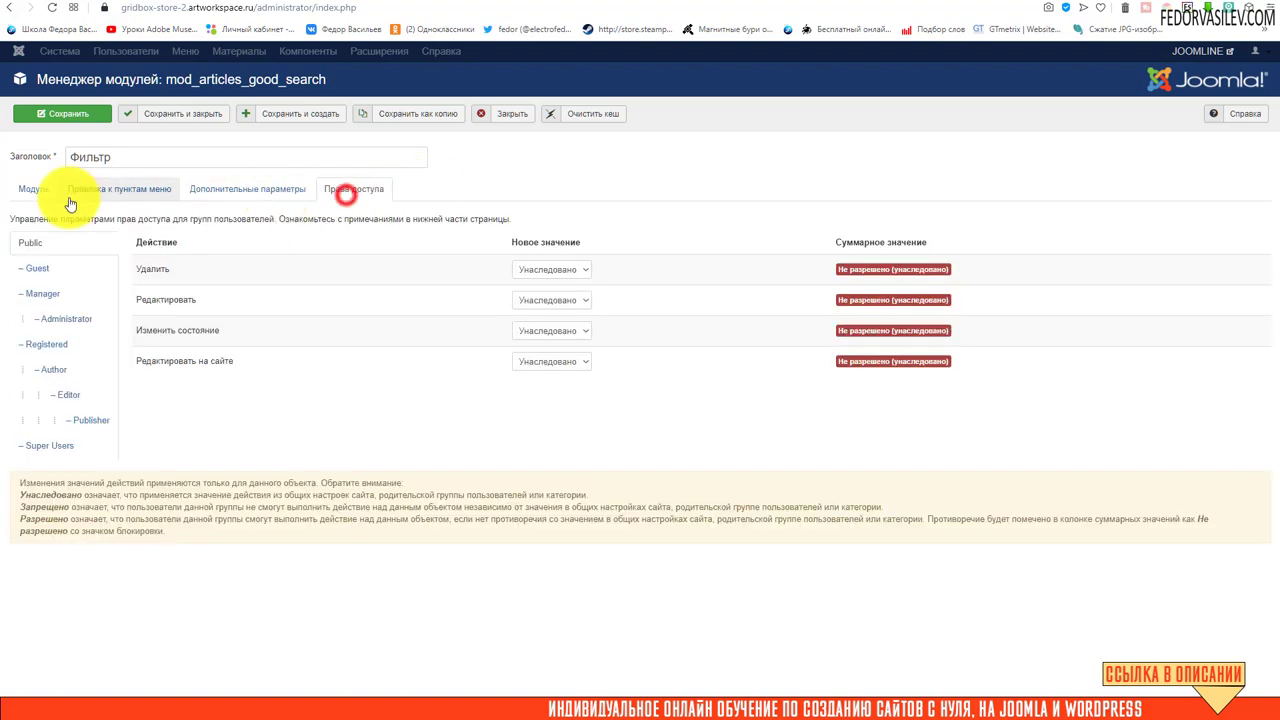
pyautogui.click(33, 189)
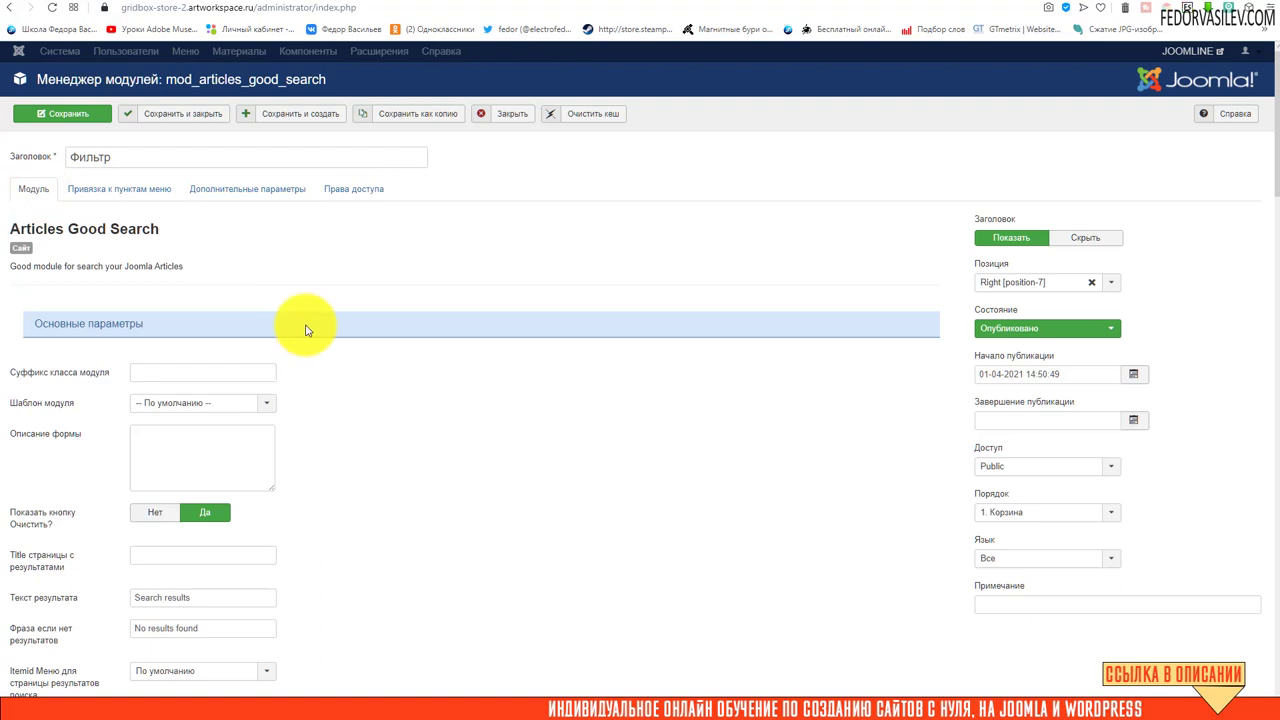
pyautogui.click(84, 115)
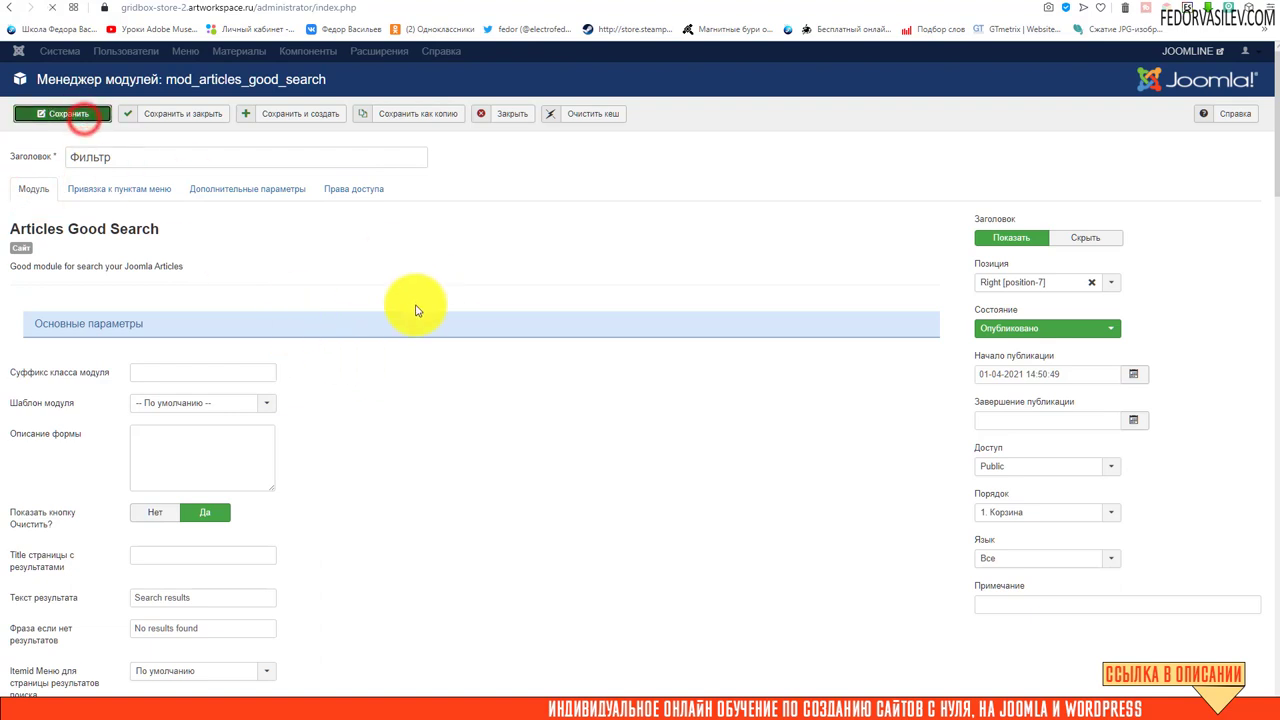
# Step: Switch to the site's home page, reload it and read the text in the Фильтр module
pyautogui.click(790, 10)
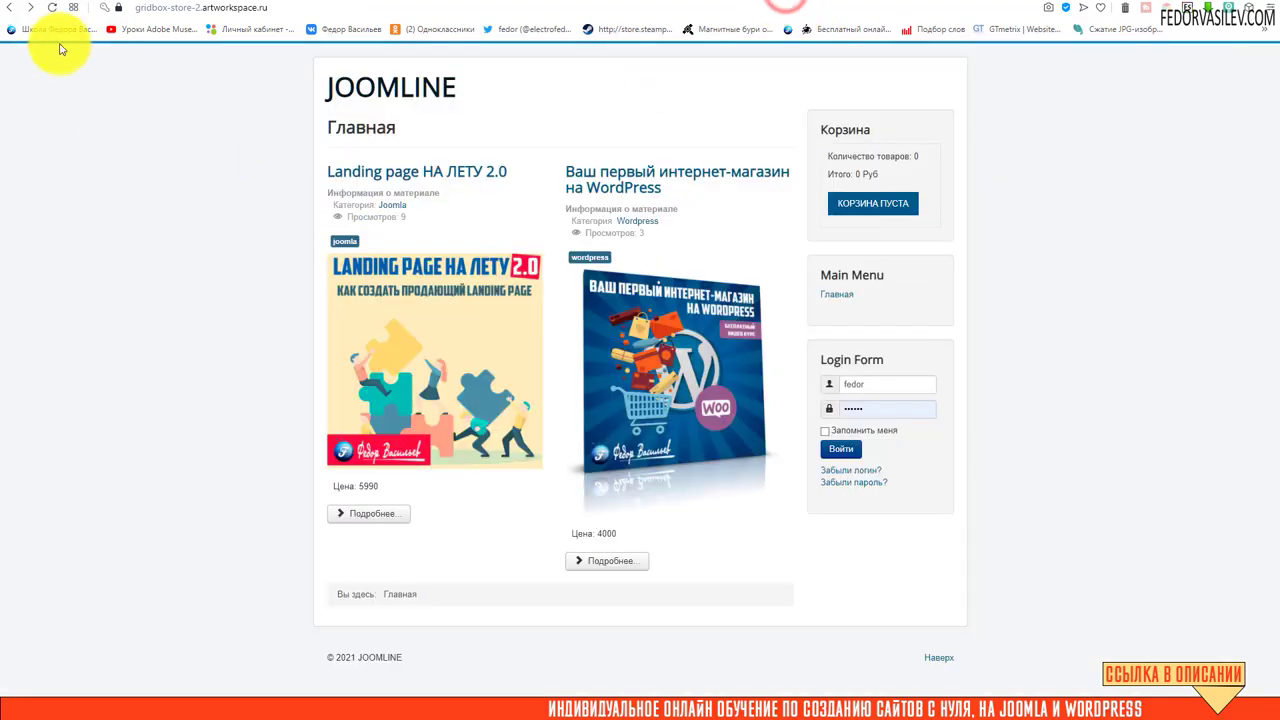
pyautogui.click(52, 10)
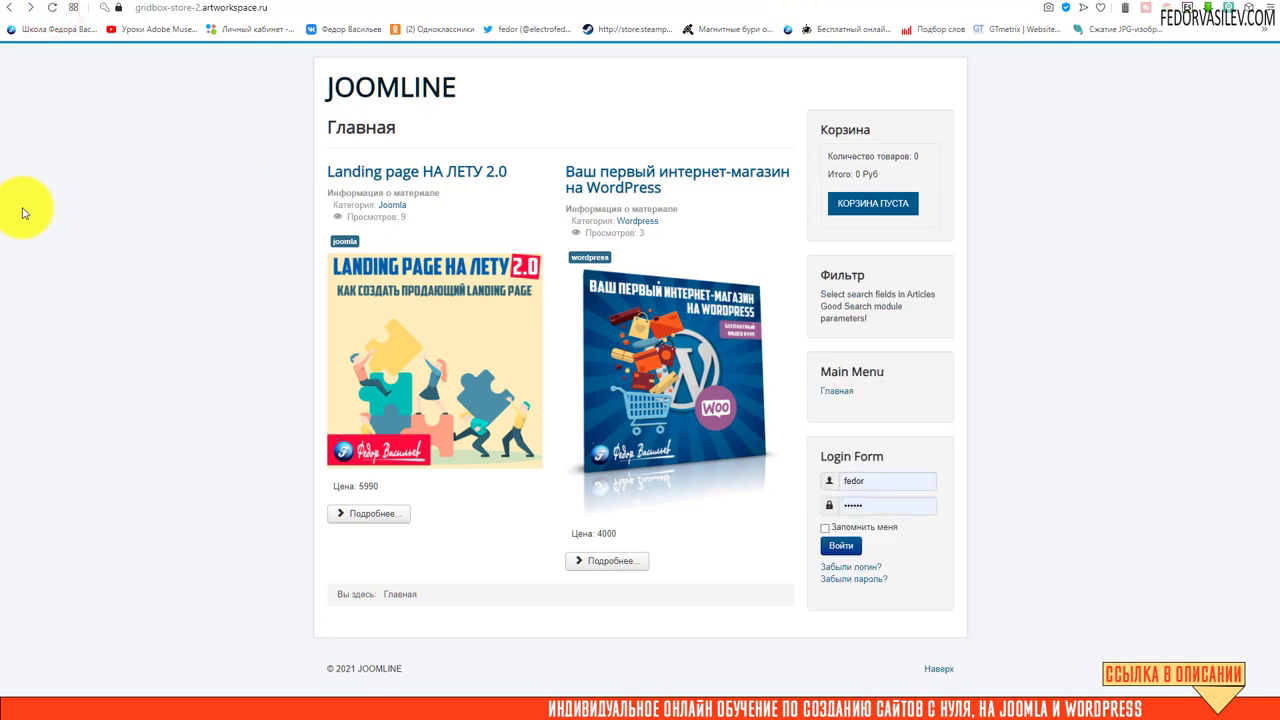
pyautogui.moveTo(870, 320); pyautogui.dragTo(825, 294)
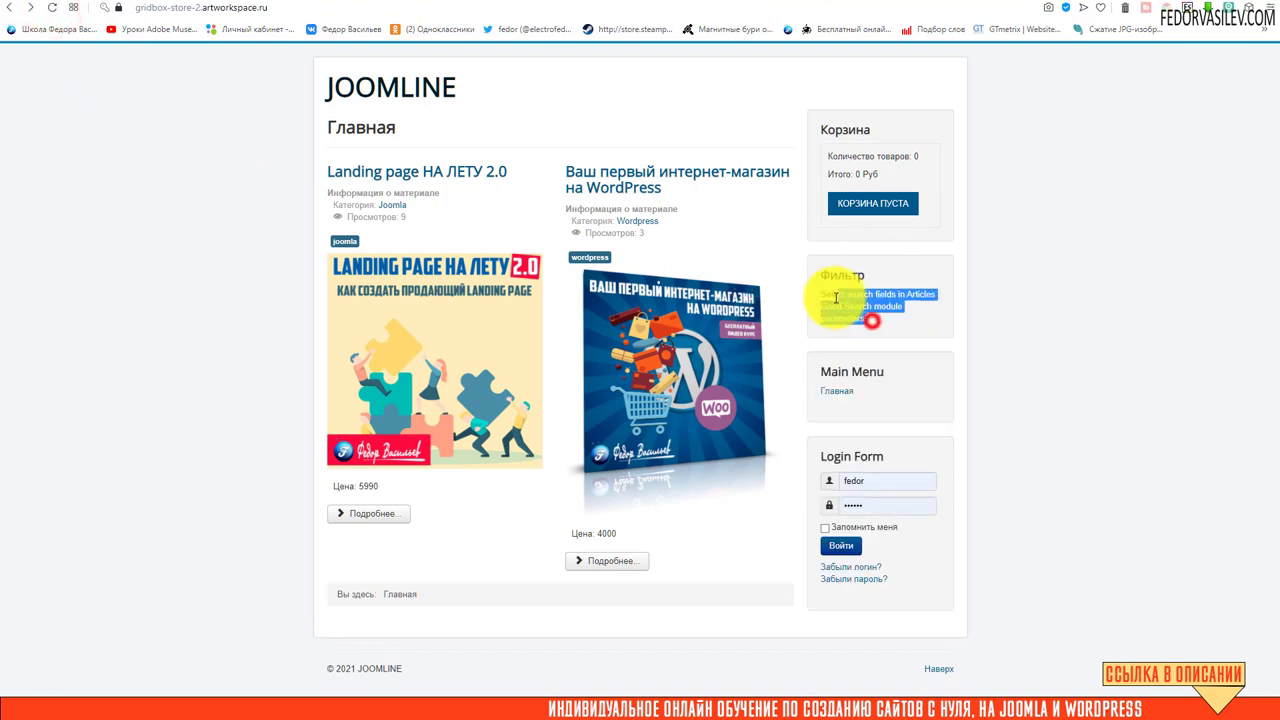
pyautogui.click(873, 320)
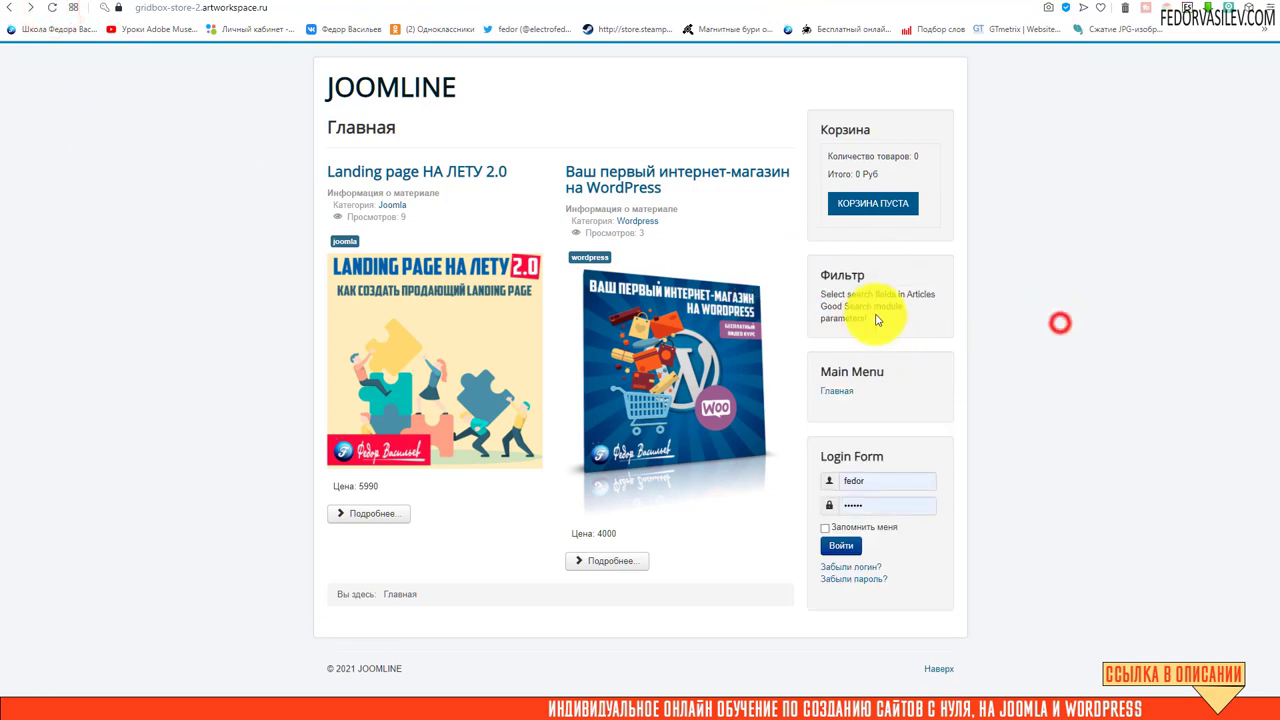
# Step: Review the module's main parameters and compare them with the sample price and CMS filter on the joomline.loc site
pyautogui.click(738, 5)
pyautogui.scroll(-2, 703, 289)
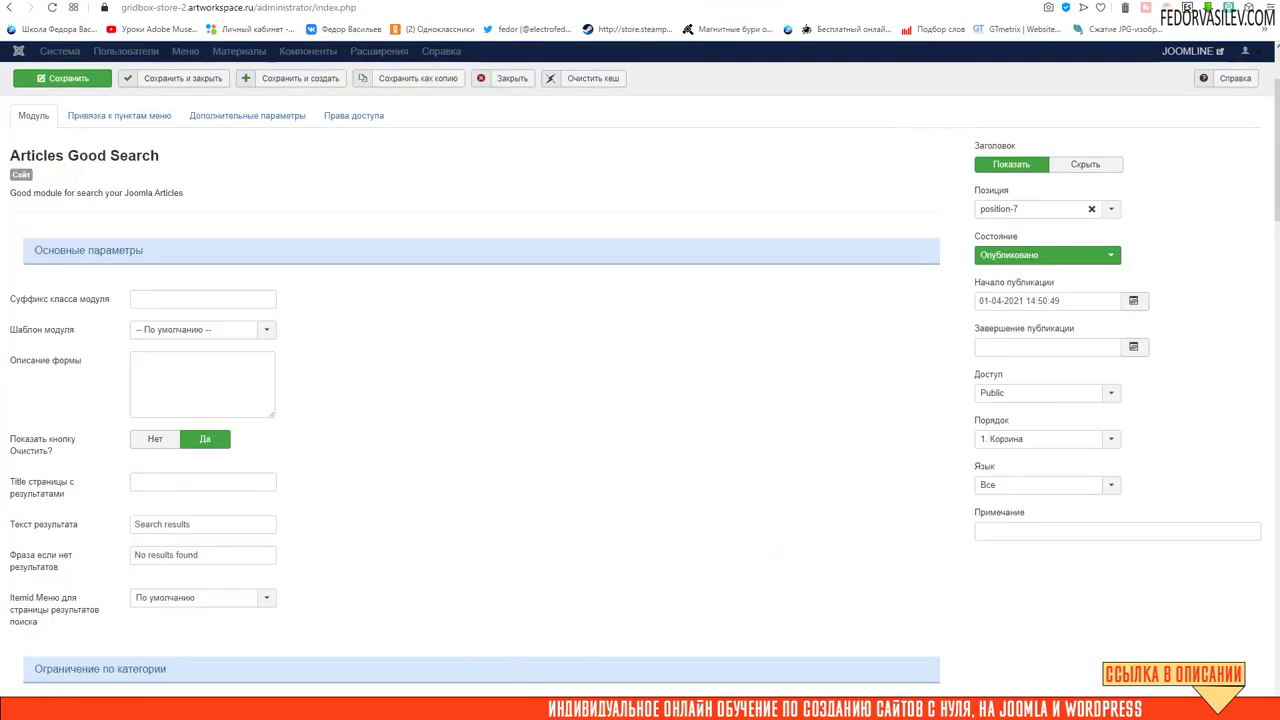
pyautogui.click(990, 3)
pyautogui.click(1015, 4)
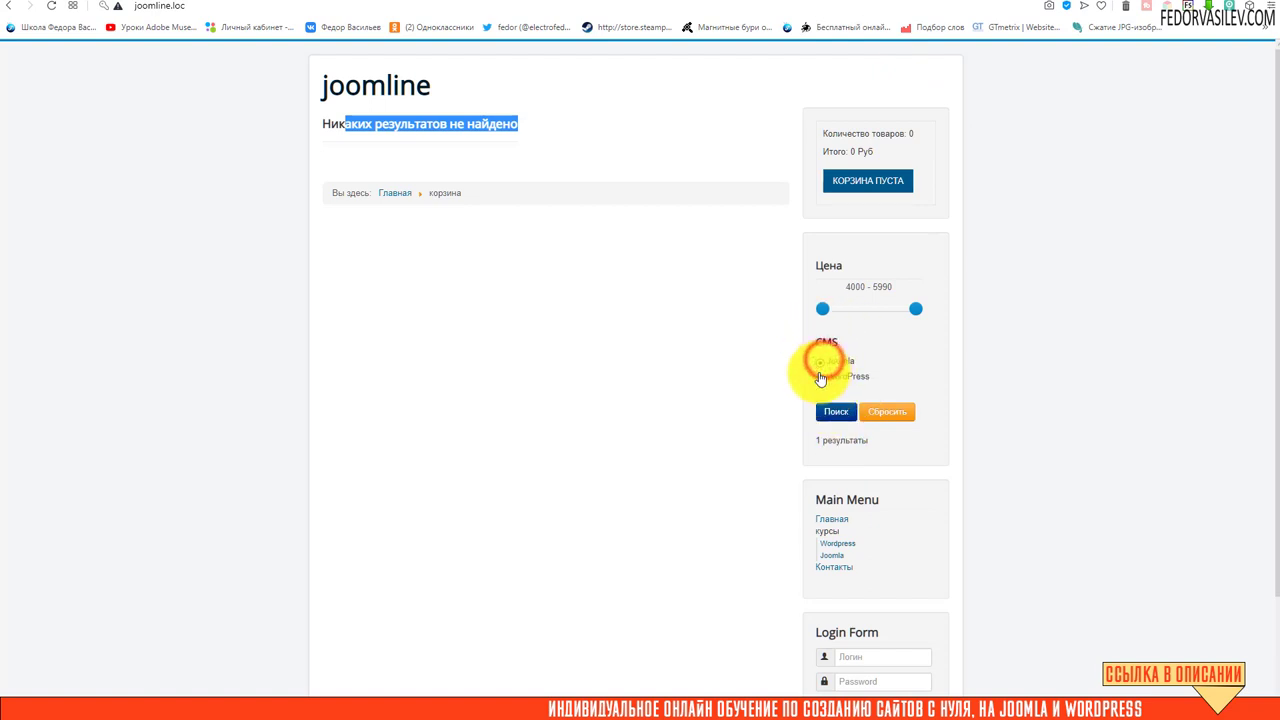
pyautogui.click(820, 376)
pyautogui.click(1207, 4)
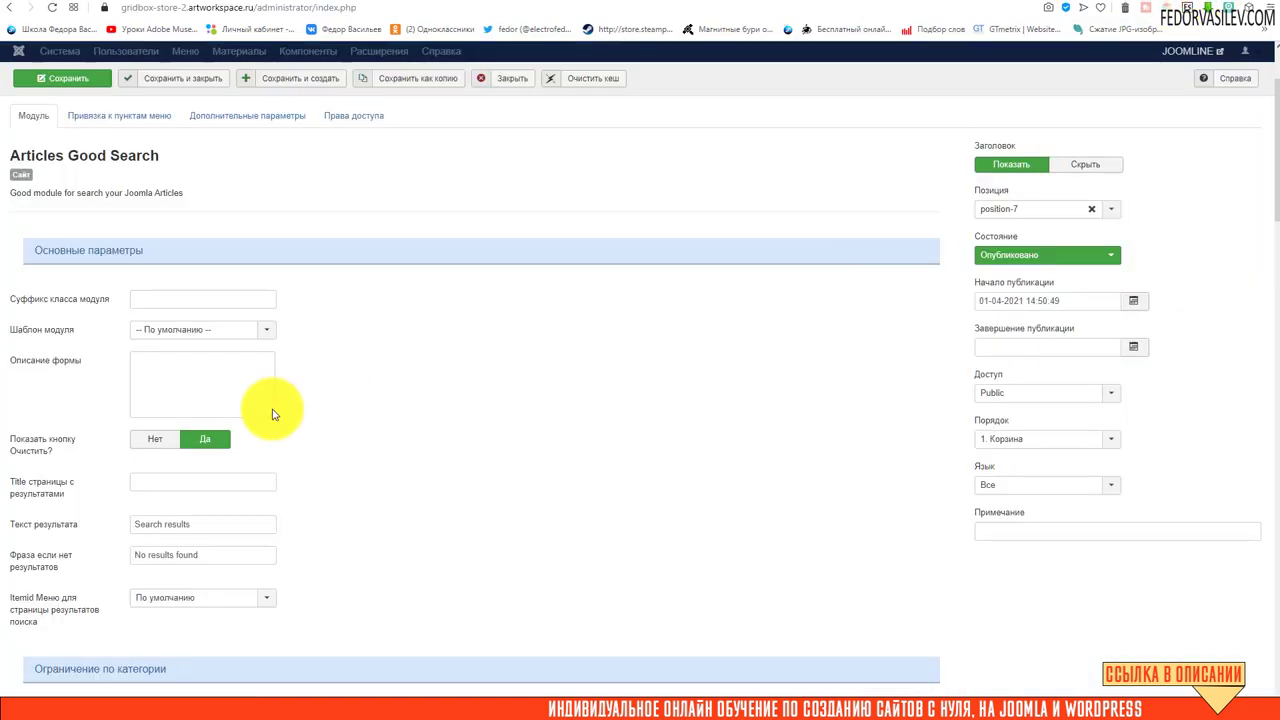
# Step: Close the Фильтр module and open the list of custom fields for articles
pyautogui.scroll(3, 330, 330)
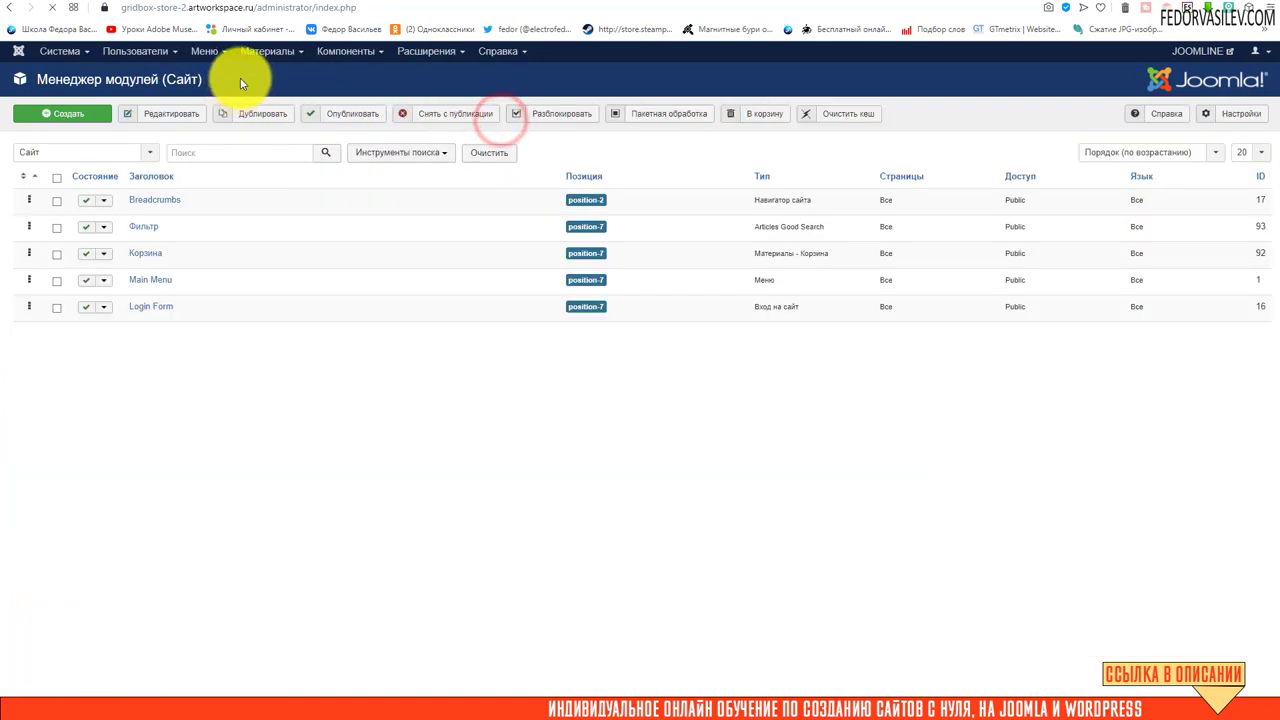
pyautogui.click(267, 51)
pyautogui.click(280, 140)
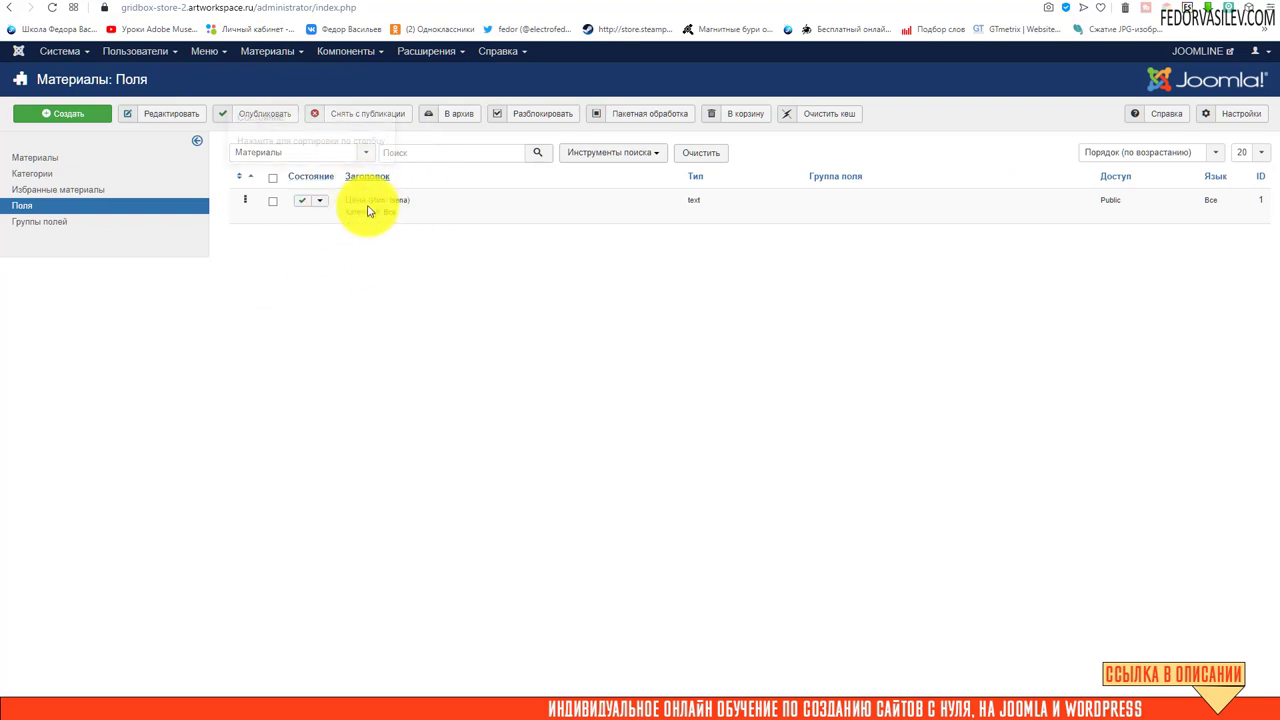
# Step: Start a new article field titled "CMS" with the type "Переключатель (radio)"
pyautogui.click(76, 114)
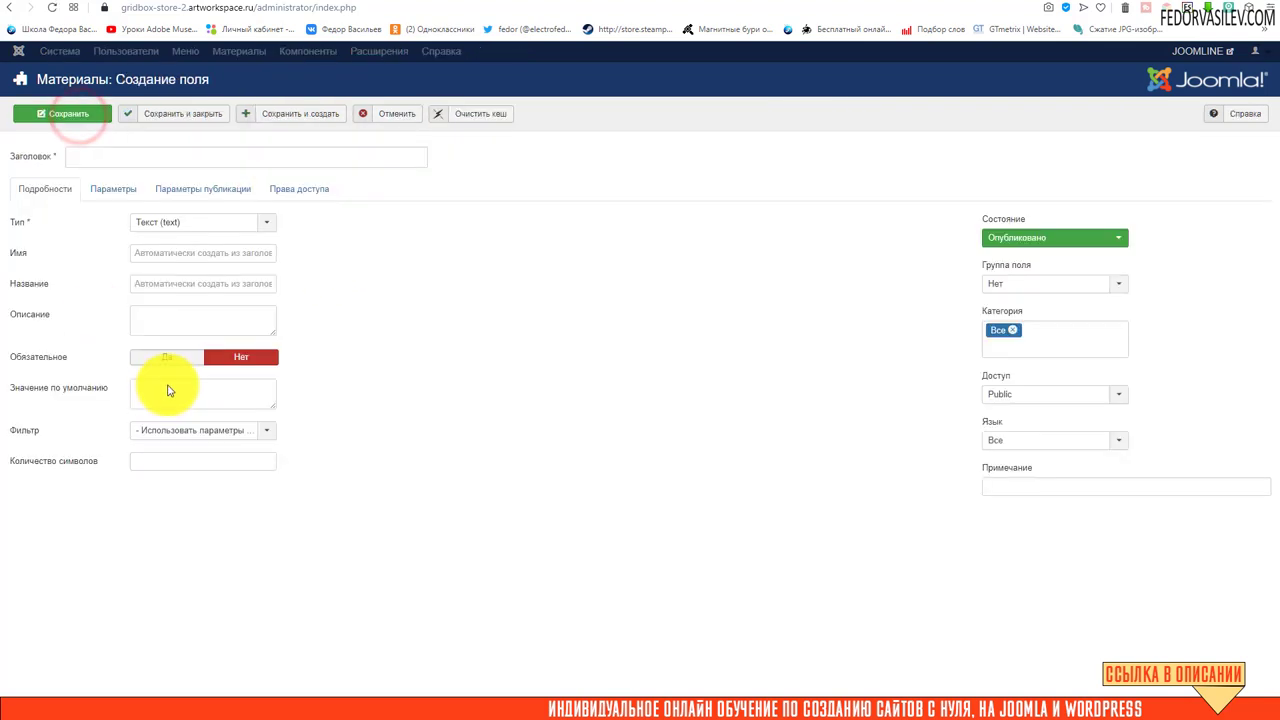
pyautogui.click(107, 161)
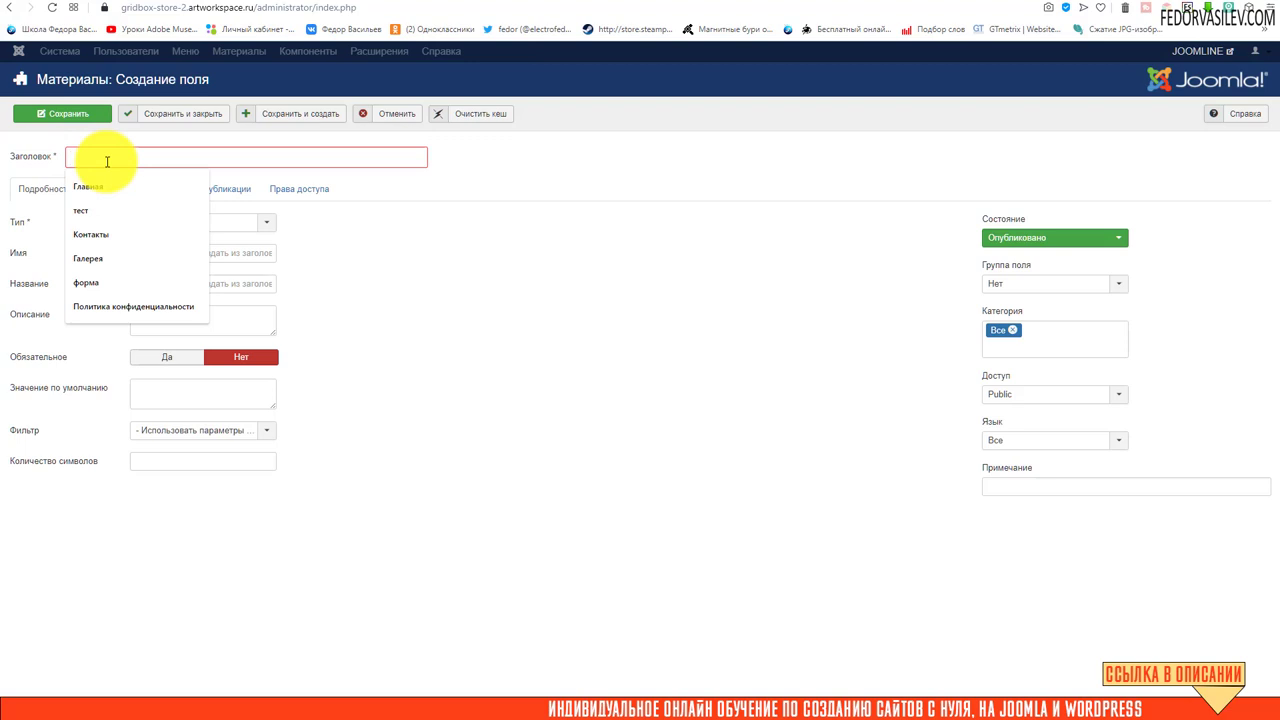
pyautogui.write('CMS')
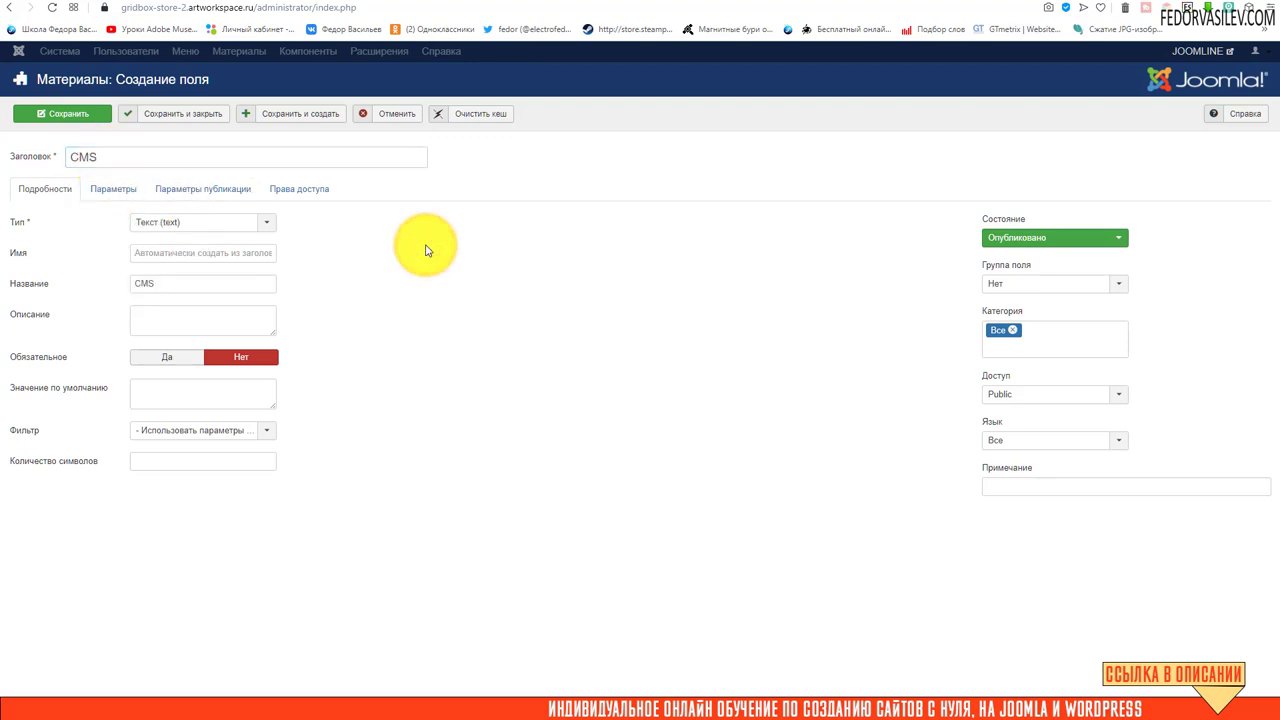
pyautogui.click(263, 221)
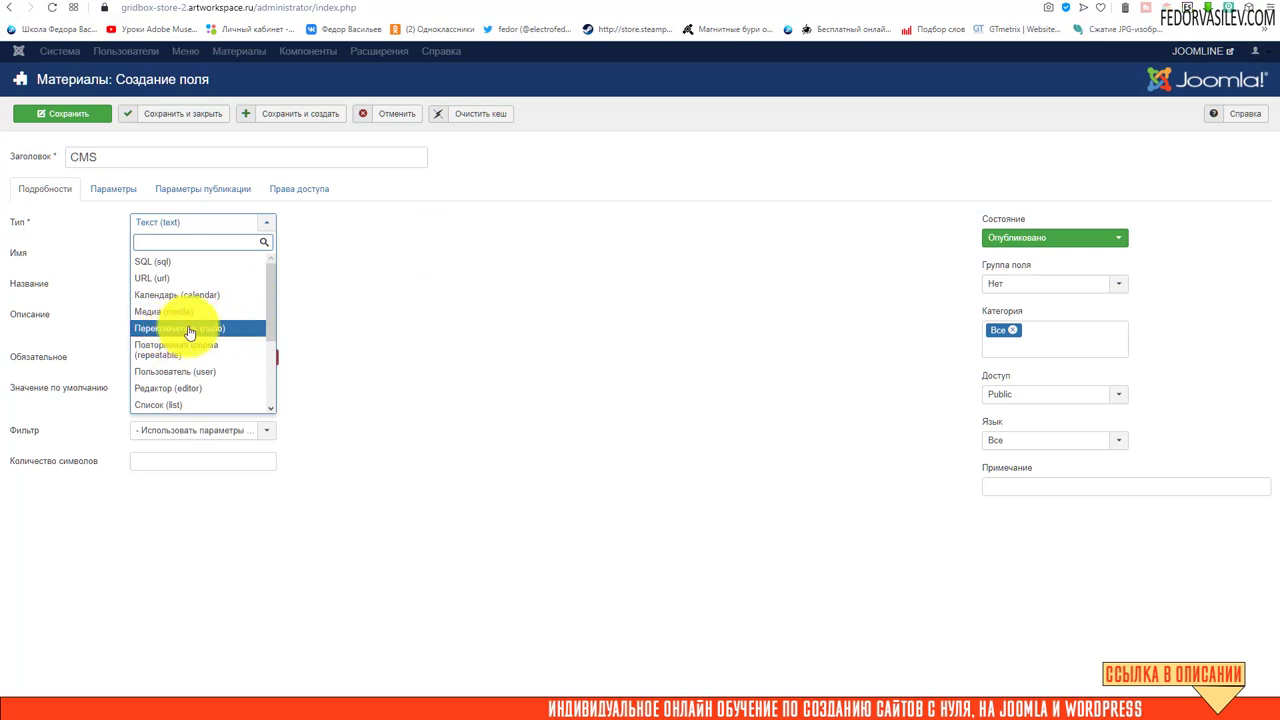
pyautogui.click(209, 330)
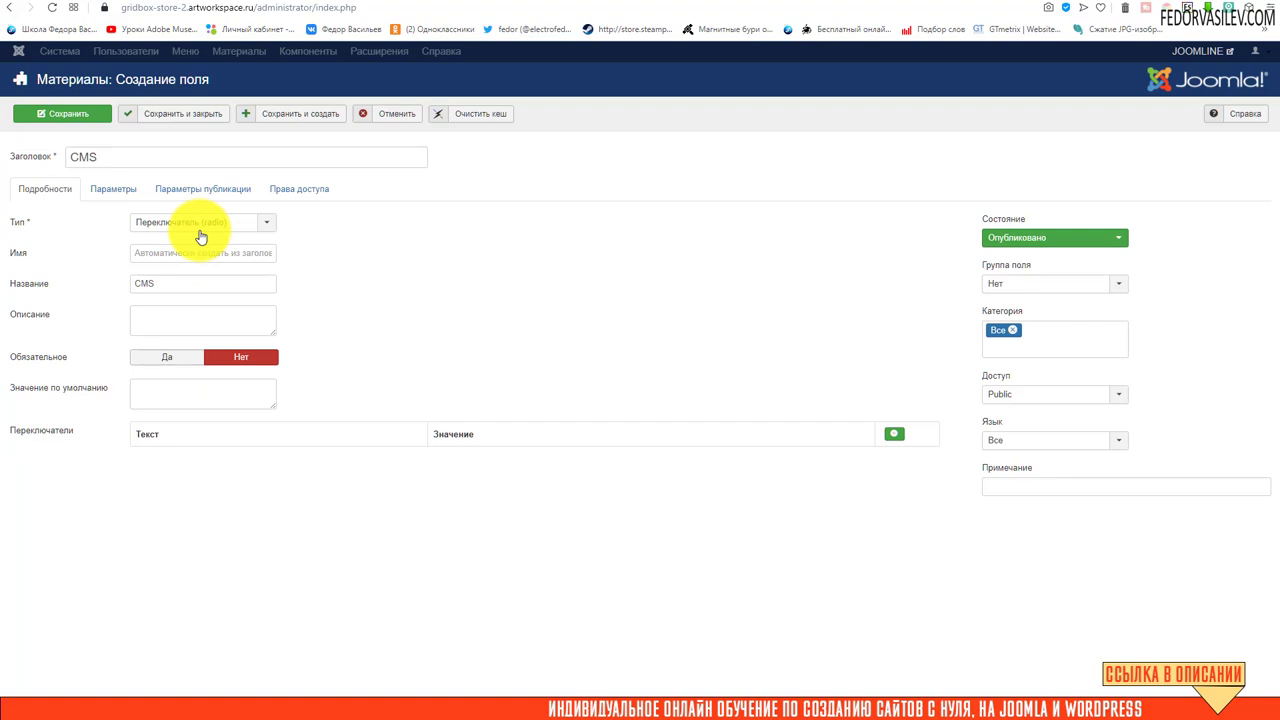
pyautogui.click(218, 229)
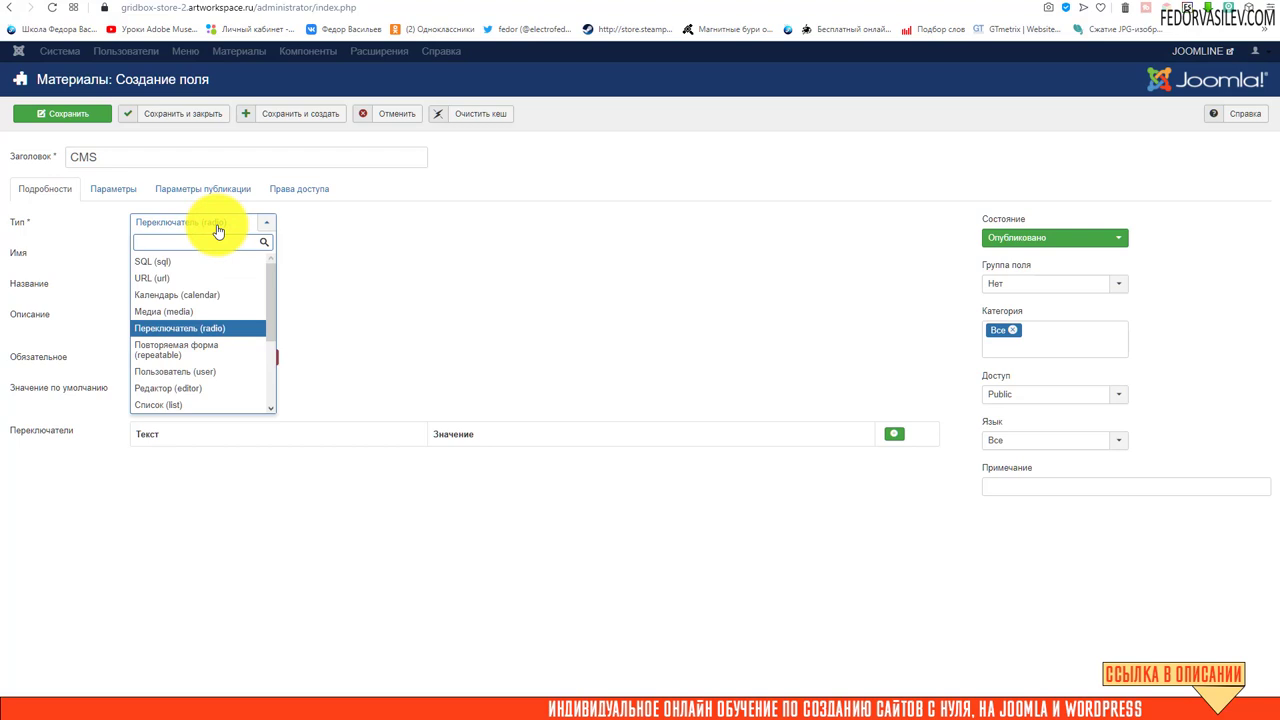
pyautogui.click(345, 258)
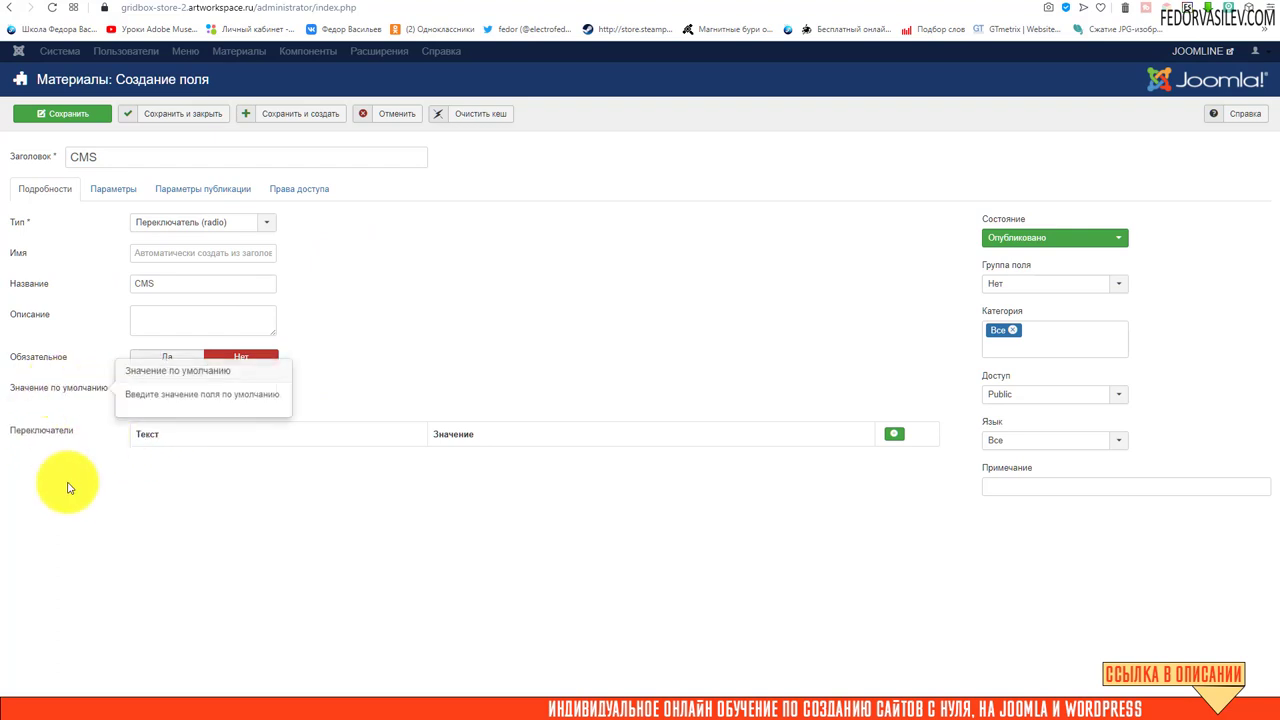
# Step: Add a first radio option to the CMS field with both text and value "Joomla"
pyautogui.click(893, 445)
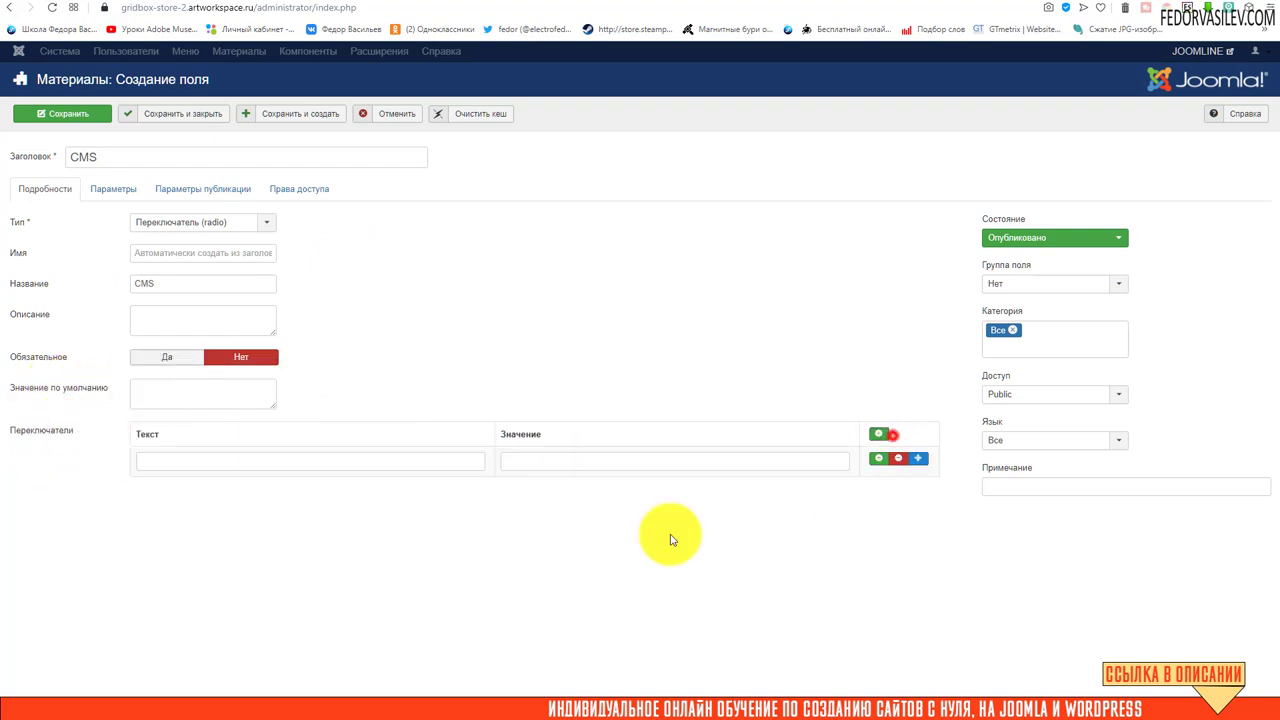
pyautogui.click(222, 460)
pyautogui.write('Joomla')
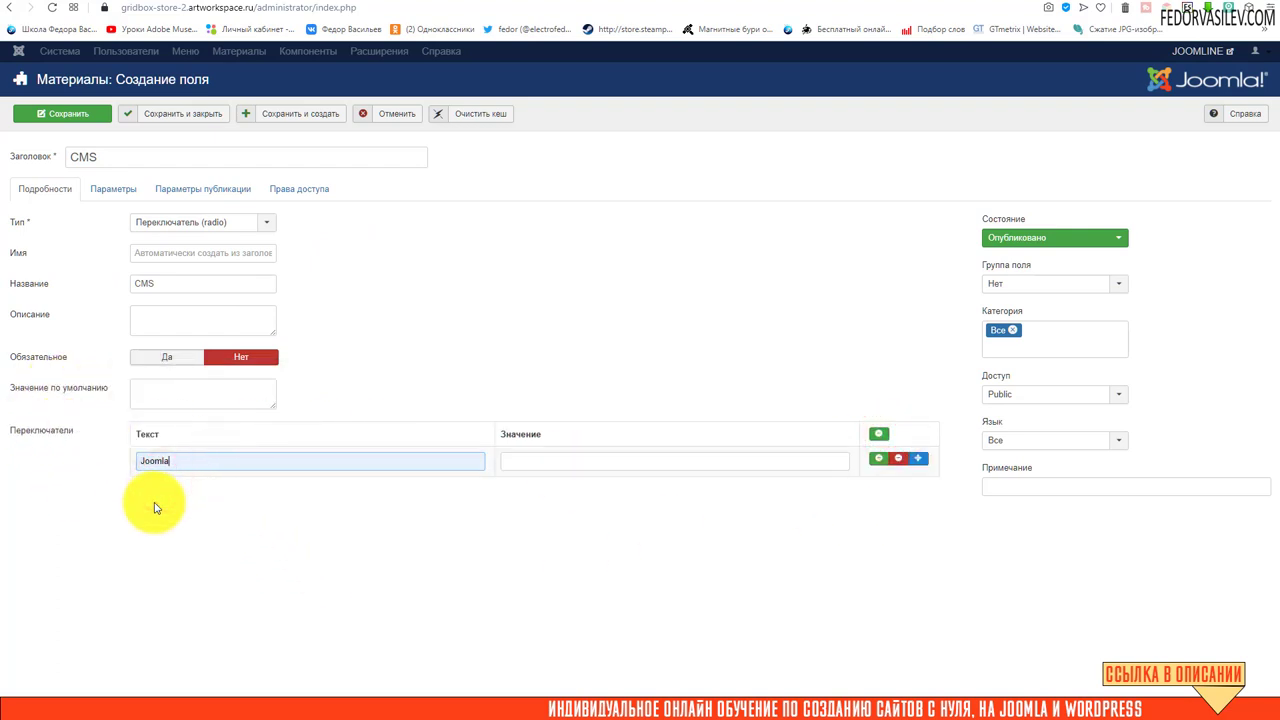
pyautogui.click(524, 458)
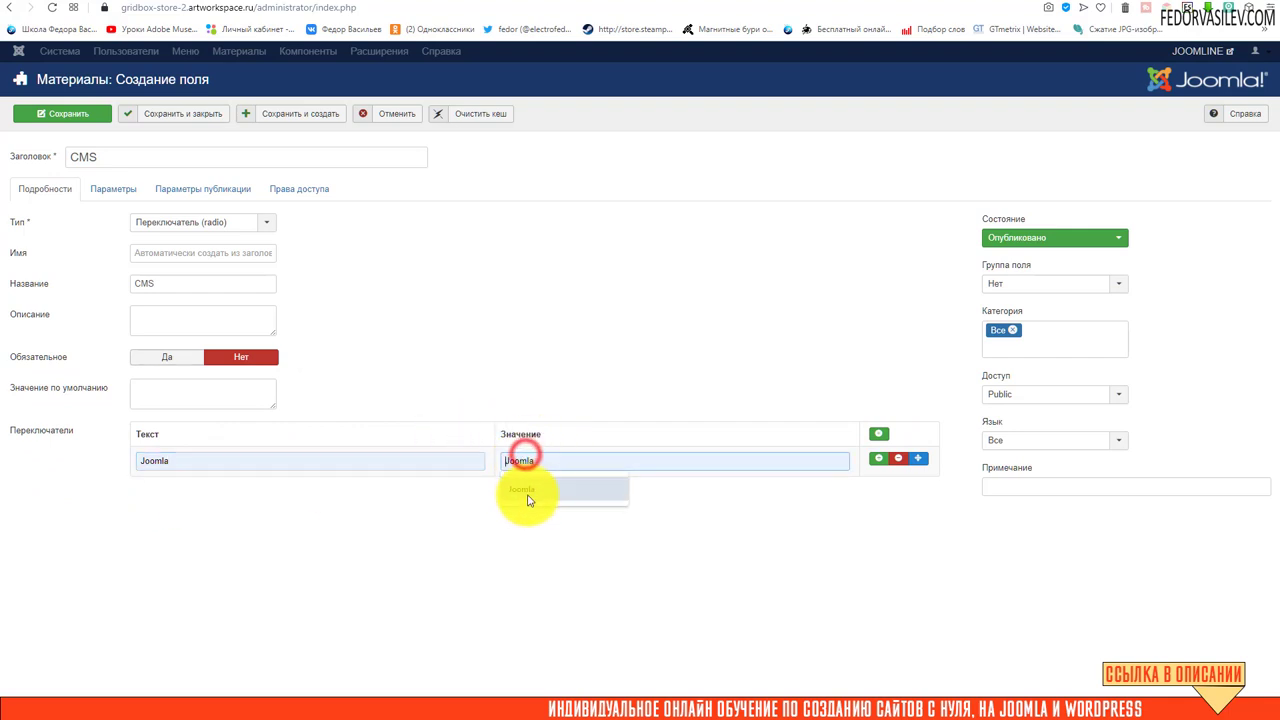
pyautogui.click(527, 493)
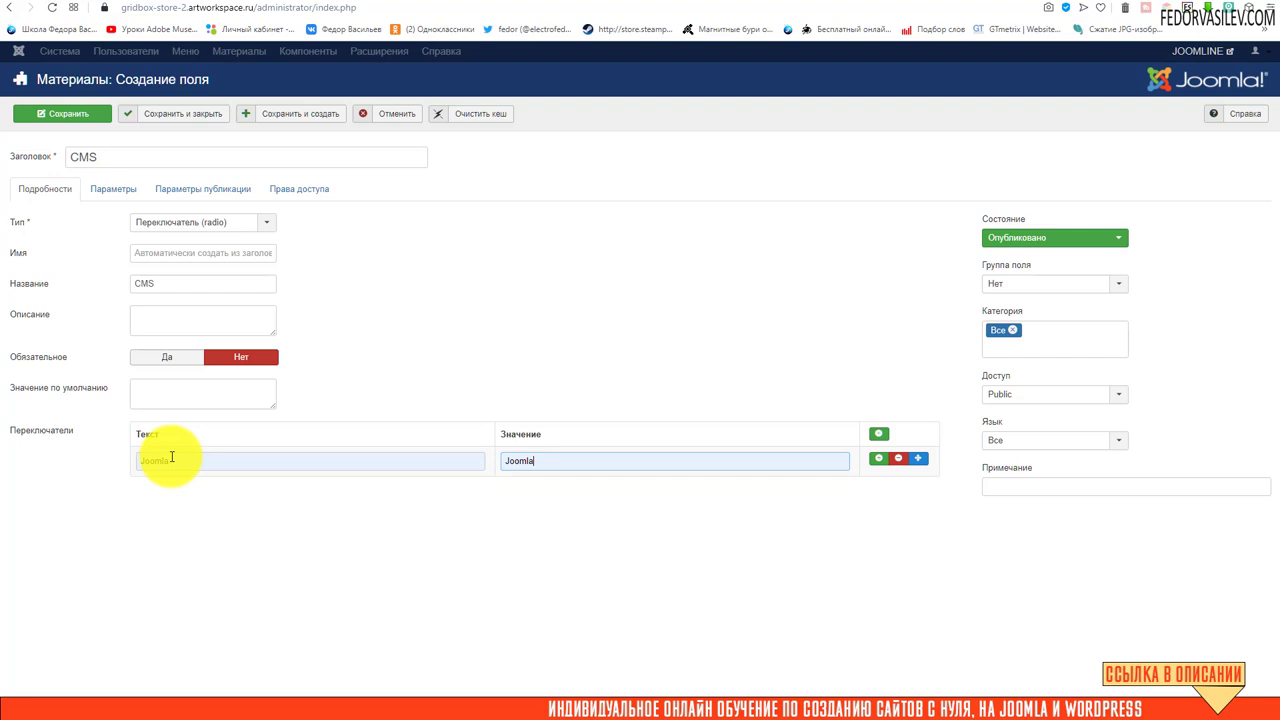
# Step: Add a second radio option to the CMS field with both text and value "WordPress"
pyautogui.click(878, 458)
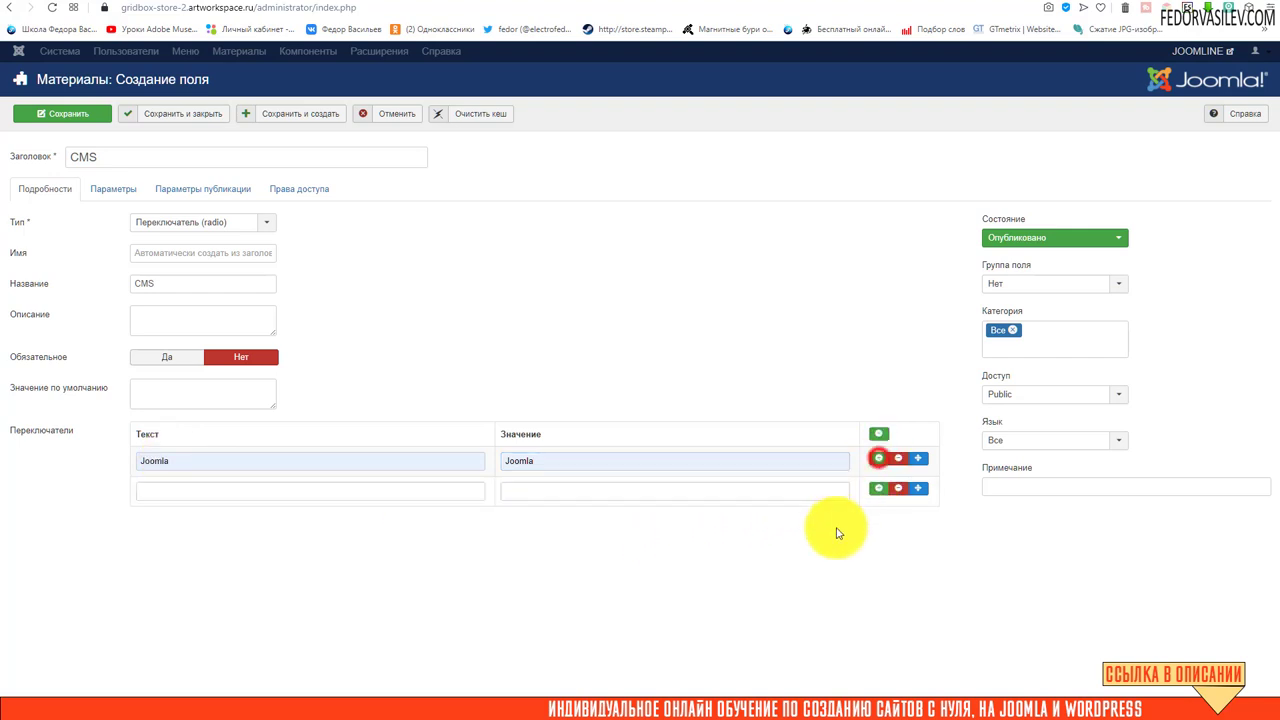
pyautogui.click(204, 490)
pyautogui.click(180, 514)
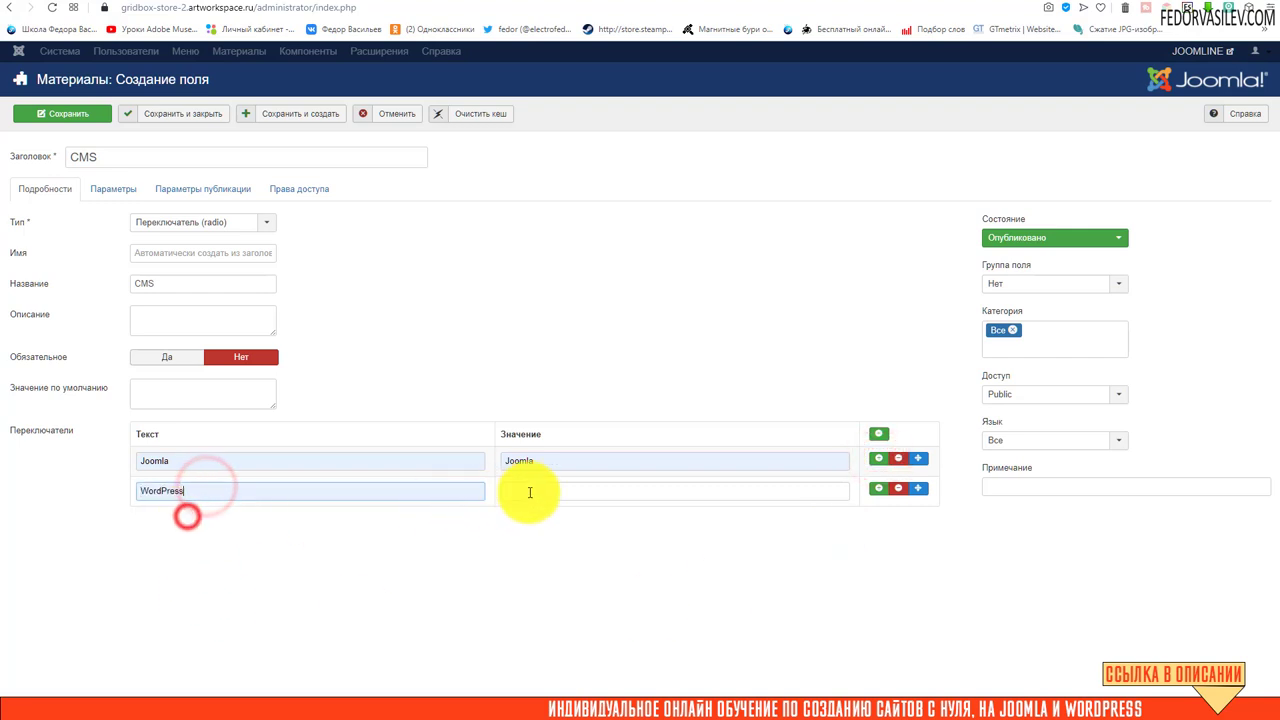
pyautogui.click(530, 492)
pyautogui.click(528, 514)
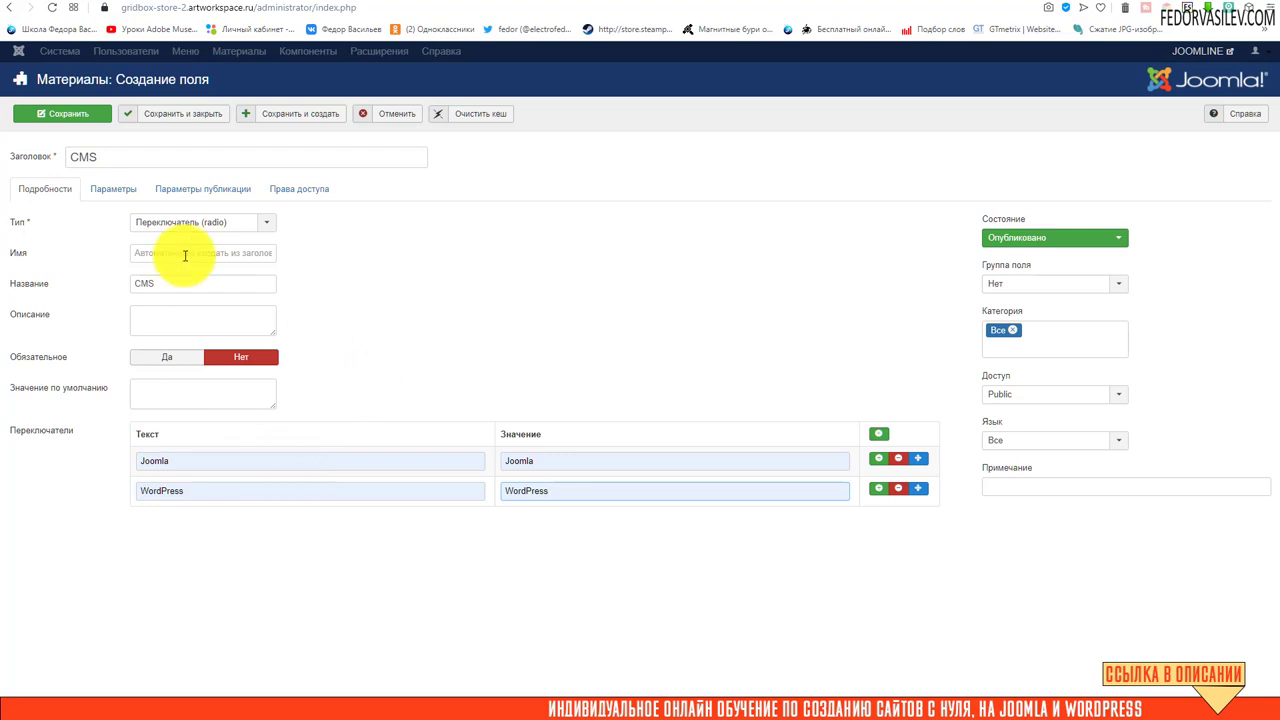
# Step: Look through the CMS field's parameters, publishing settings and permissions, then save and close the field
pyautogui.click(117, 192)
pyautogui.click(217, 189)
pyautogui.click(299, 189)
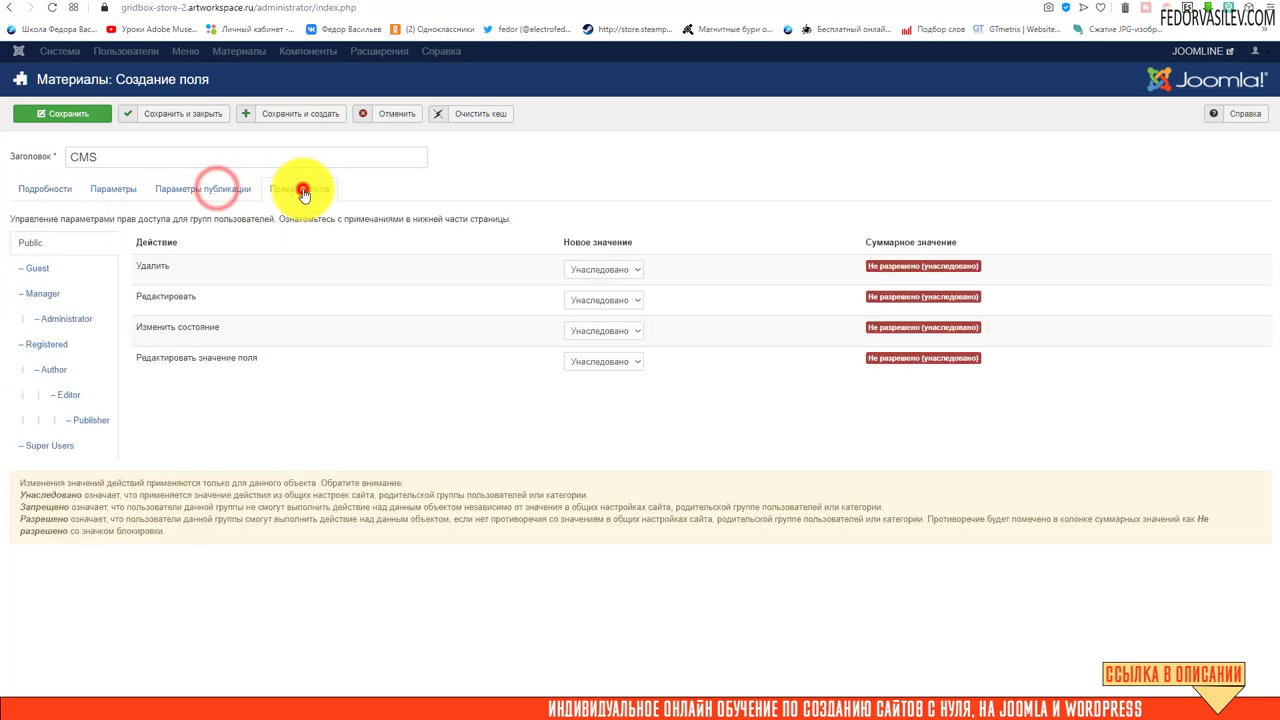
pyautogui.click(38, 189)
pyautogui.click(200, 113)
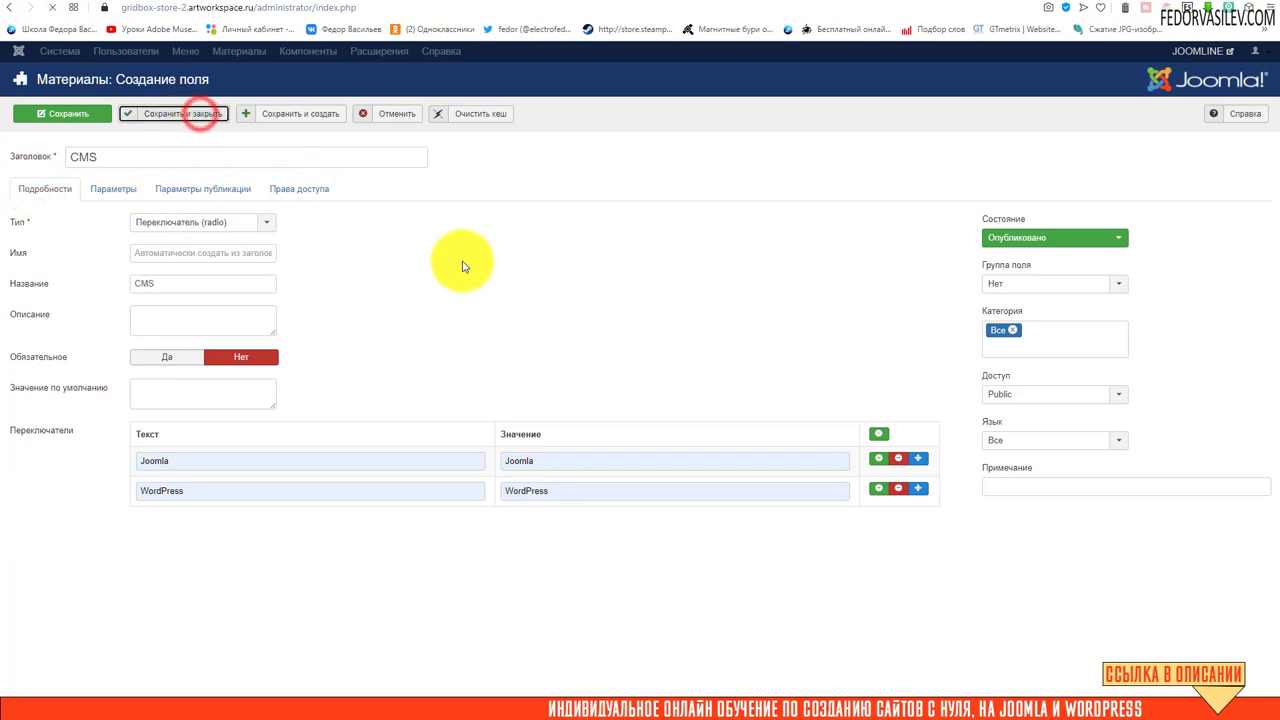
# Step: Set the CMS field of the article "Ваш первый интернет-магазин на WordPress" to WordPress, then save and close the article
pyautogui.click(268, 51)
pyautogui.click(272, 75)
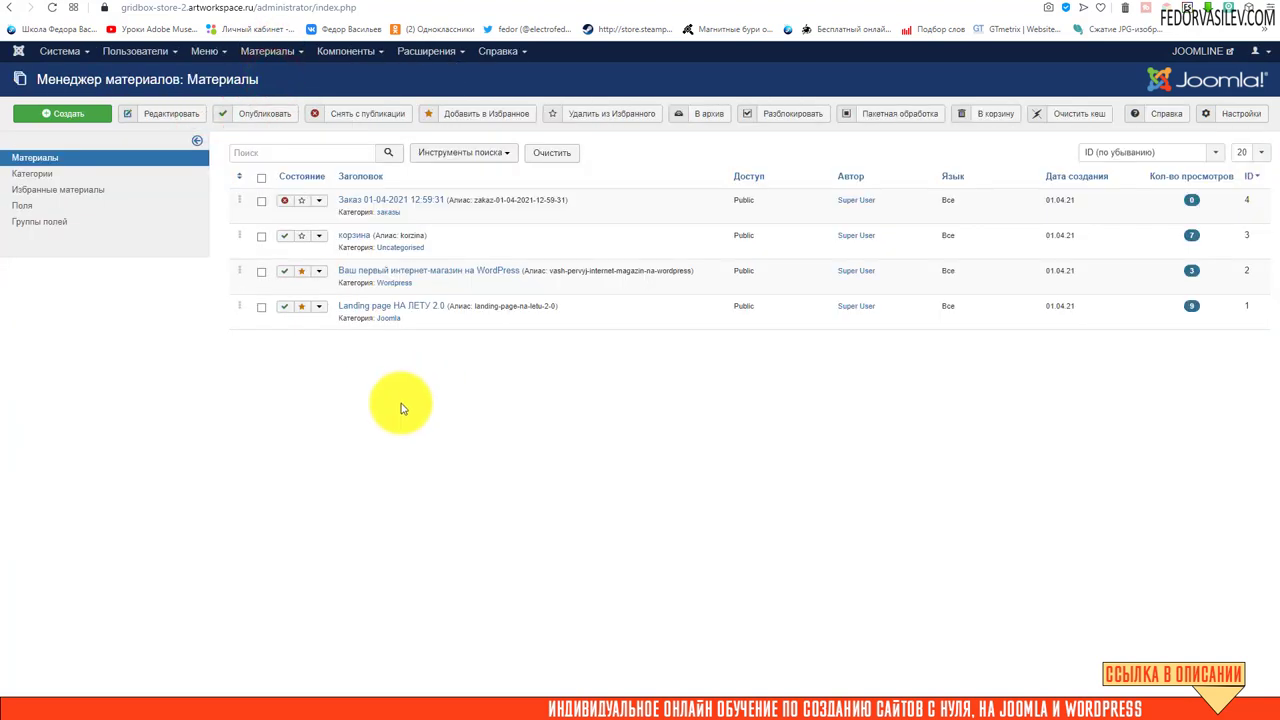
pyautogui.click(361, 271)
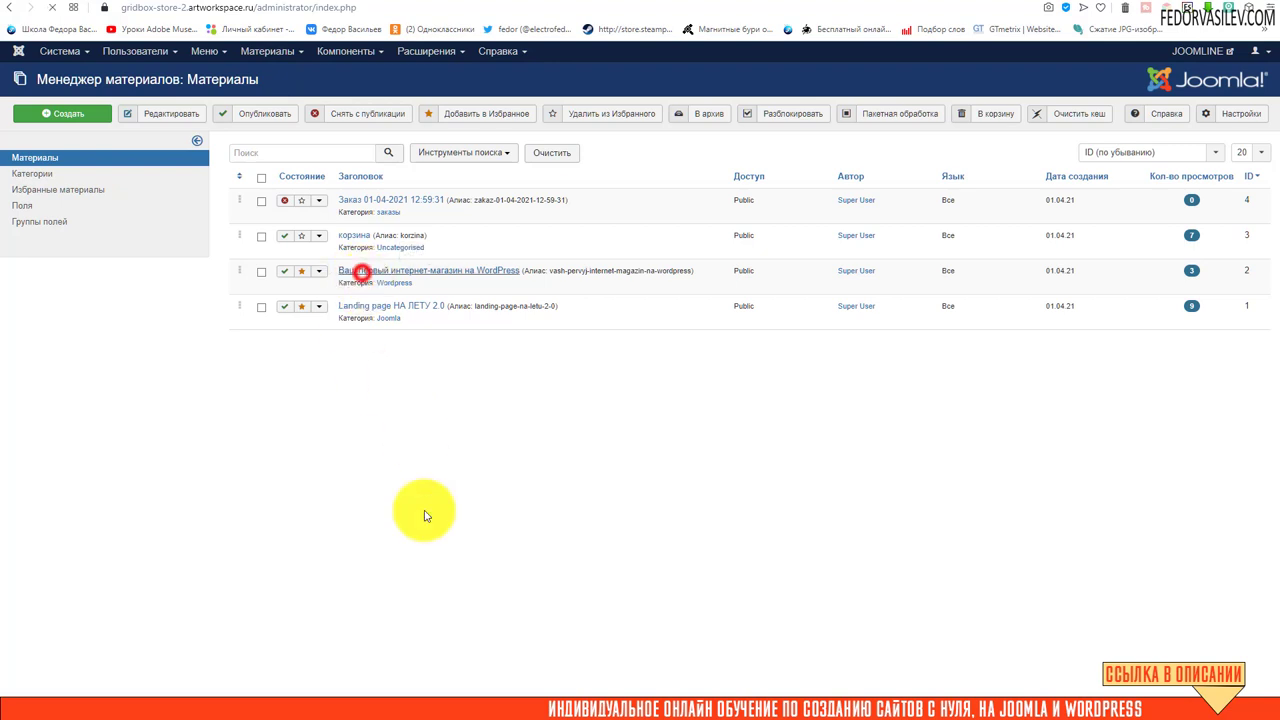
pyautogui.click(318, 189)
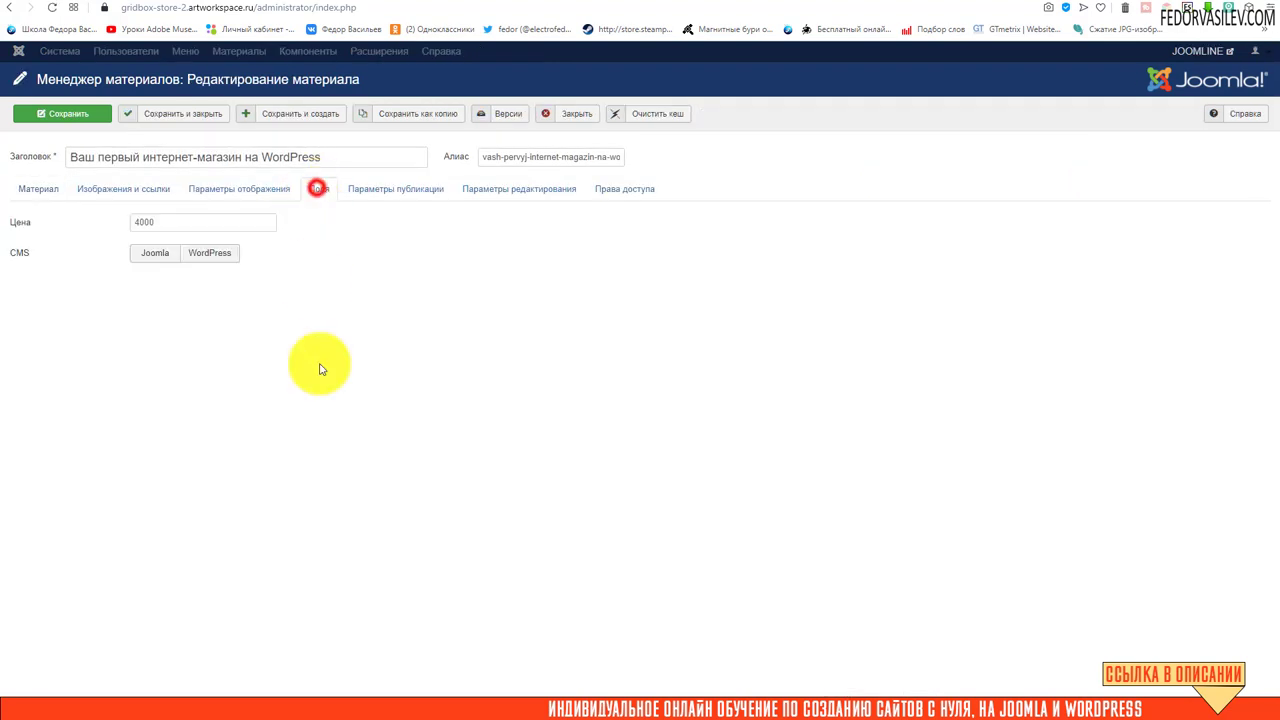
pyautogui.click(155, 254)
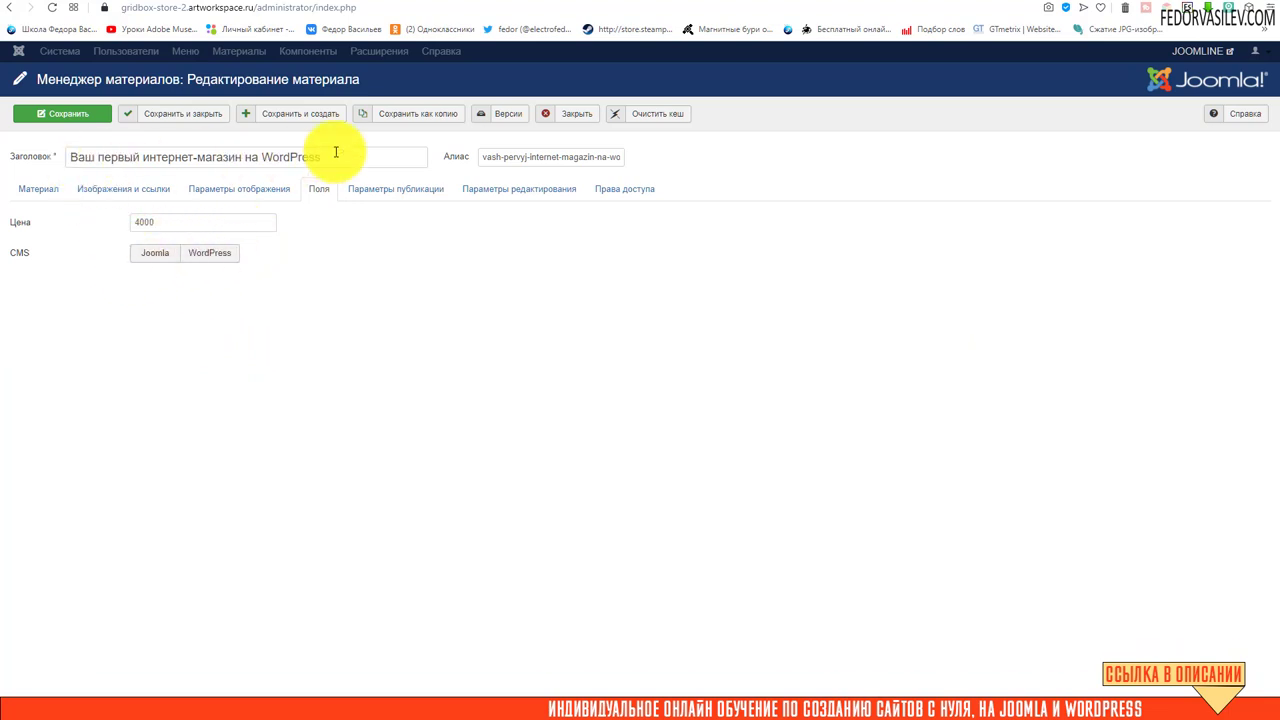
pyautogui.moveTo(334, 152); pyautogui.dragTo(43, 163)
pyautogui.click(296, 378)
pyautogui.click(208, 254)
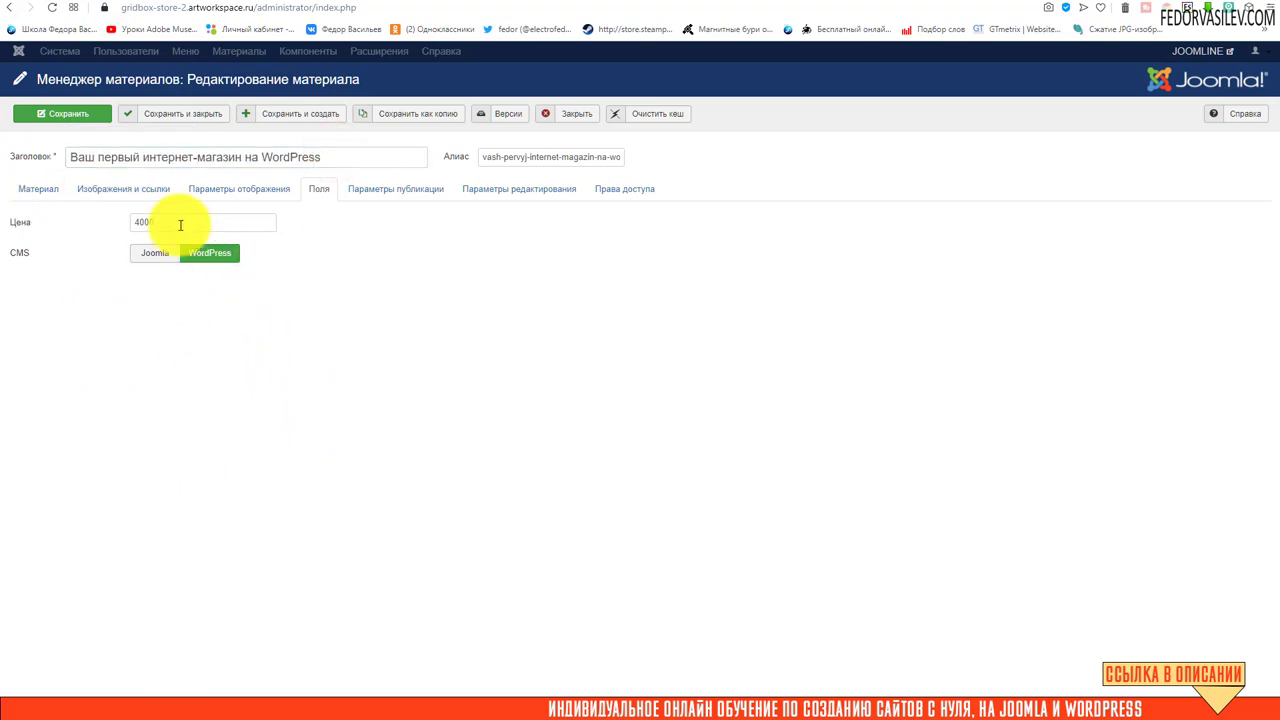
pyautogui.click(172, 116)
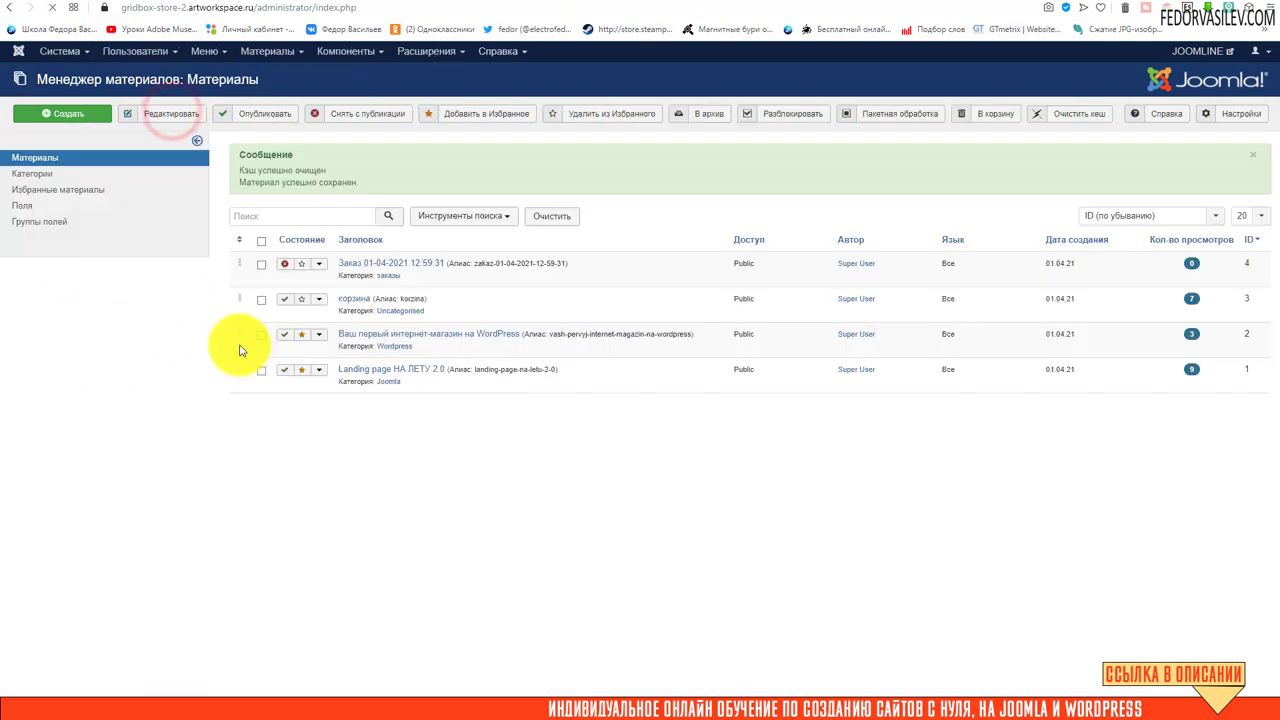
# Step: Set the CMS field of the article "Landing page НА ЛЕТУ 2.0" to Joomla, then save and close the article
pyautogui.click(357, 370)
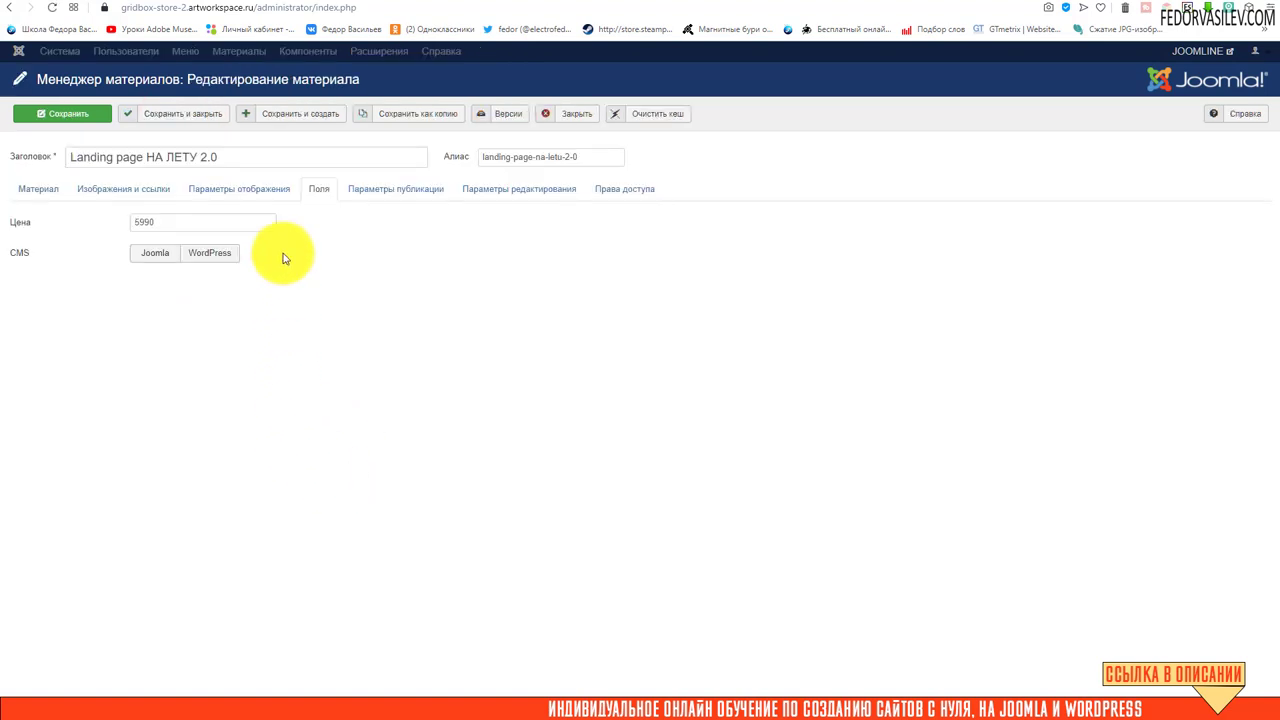
pyautogui.click(145, 253)
pyautogui.click(170, 114)
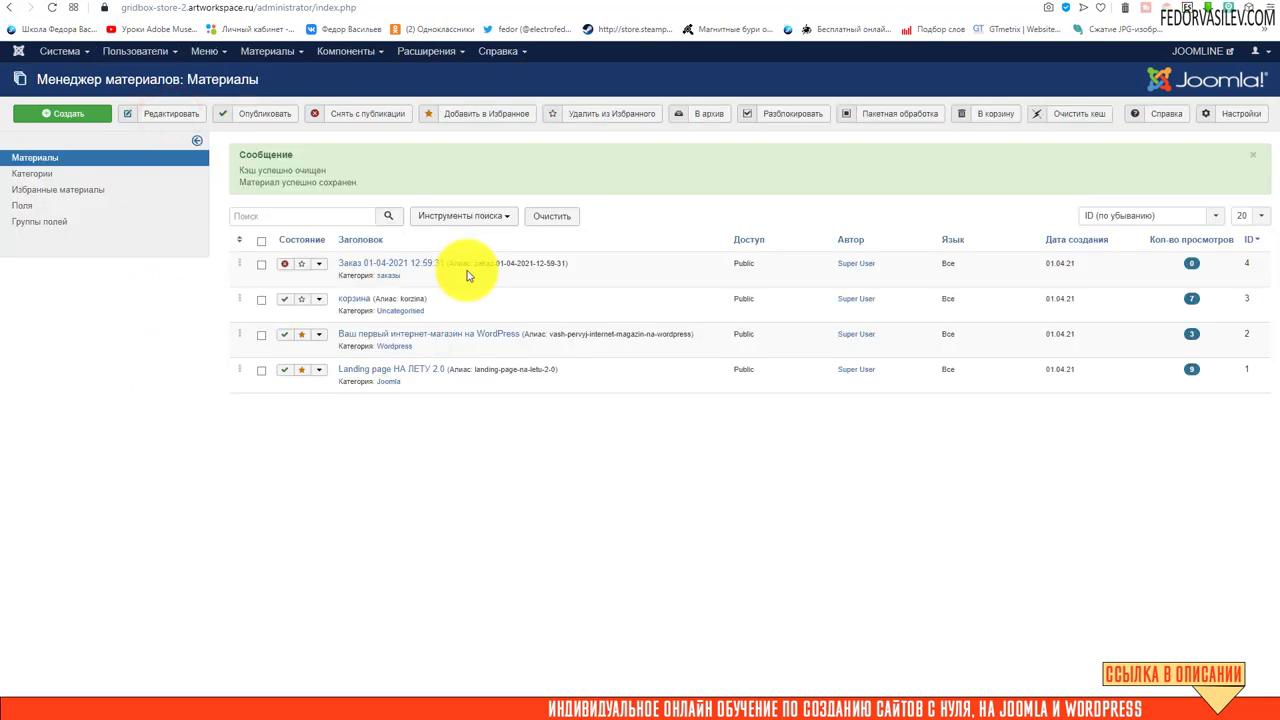
# Step: Open the site module "Фильтр" for editing
pyautogui.click(428, 50)
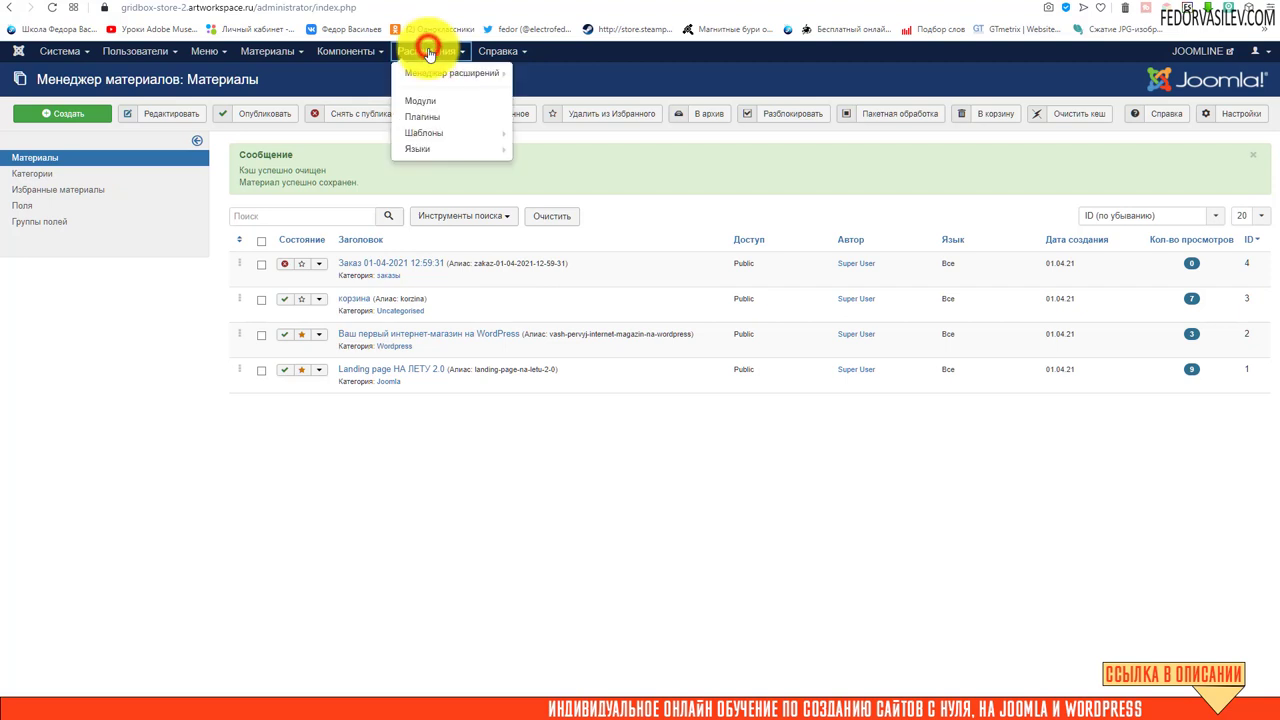
pyautogui.click(445, 105)
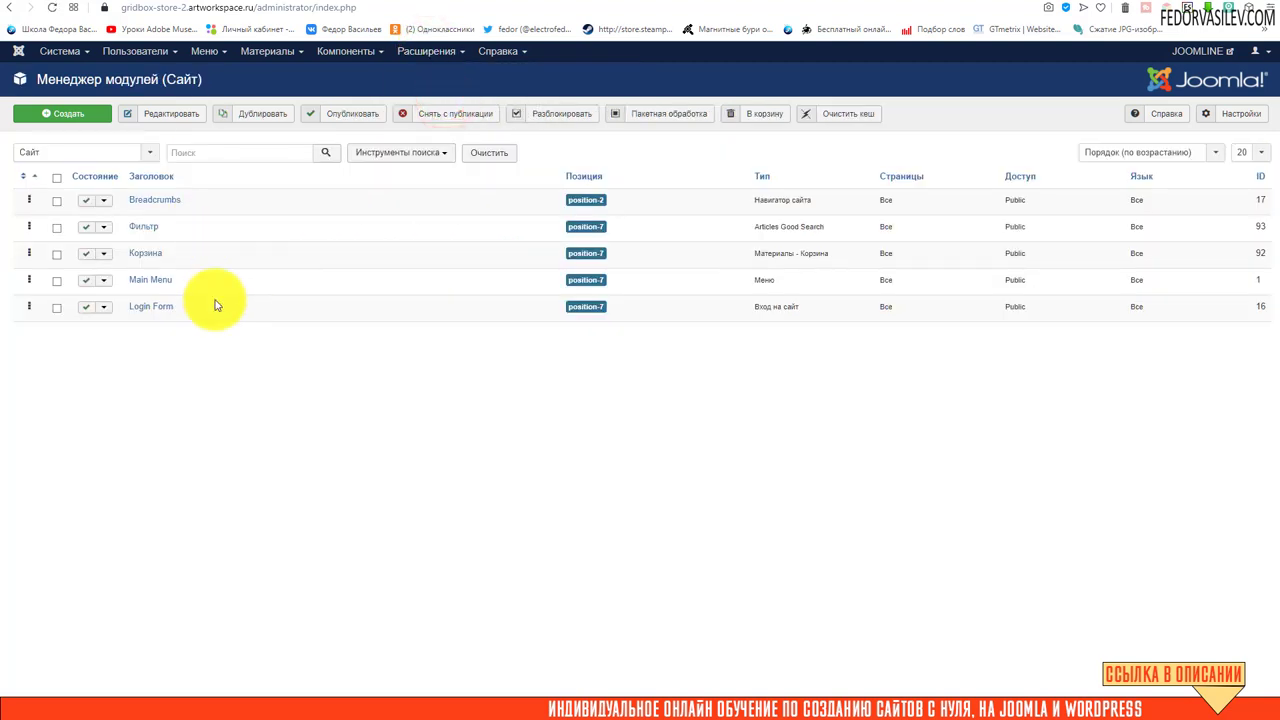
pyautogui.click(143, 228)
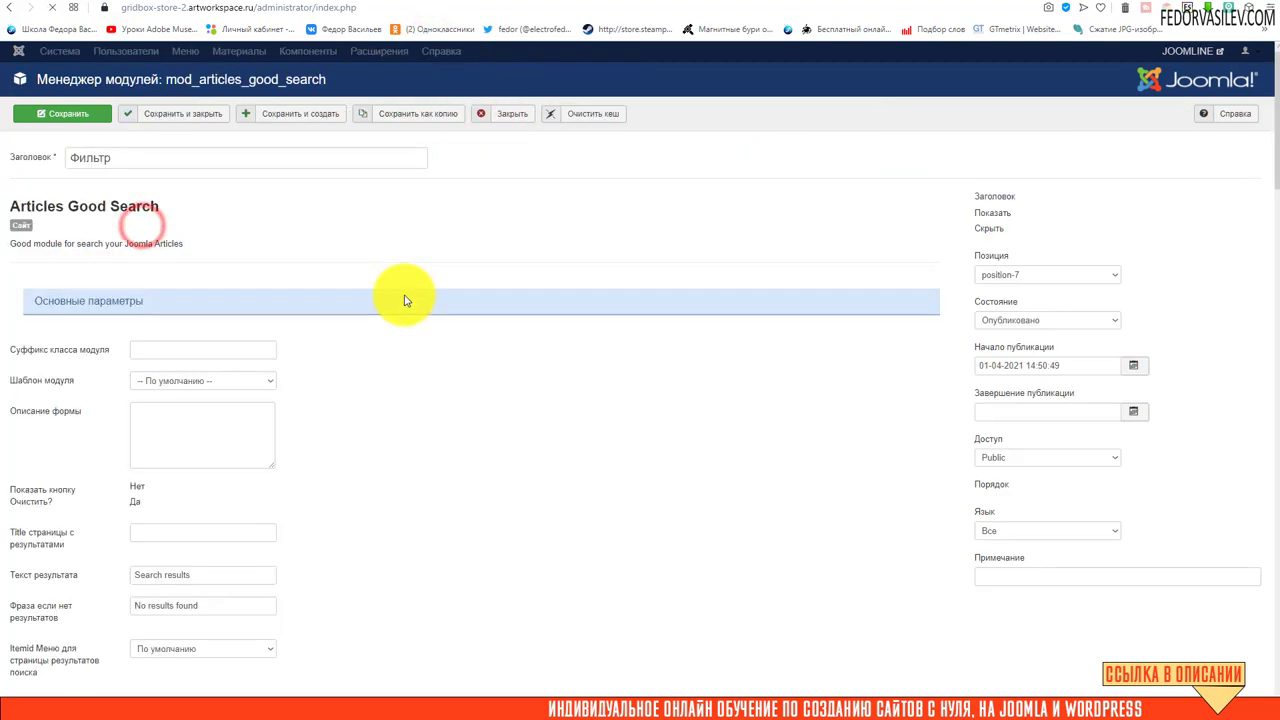
# Step: Look through the parameter sections of the Фильтр module and check its block on the site's home page
pyautogui.scroll(-2, 410, 264)
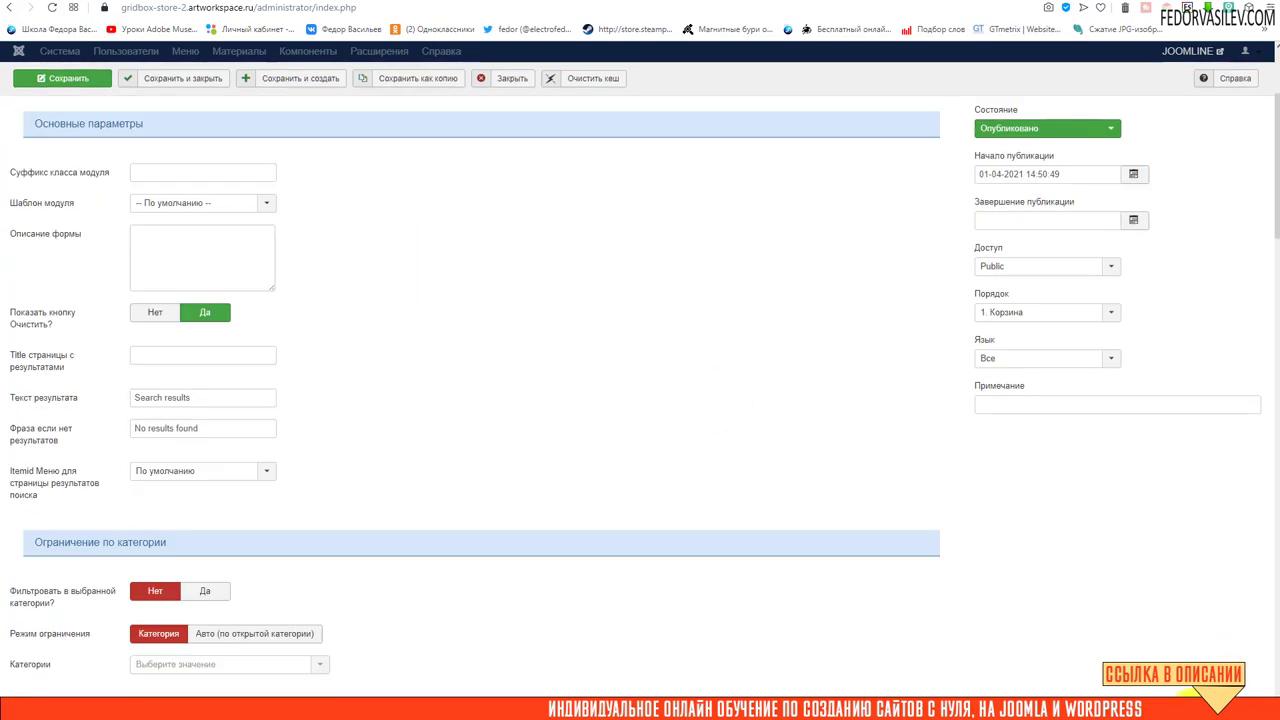
pyautogui.hotkey('ctrl', 'Tab')
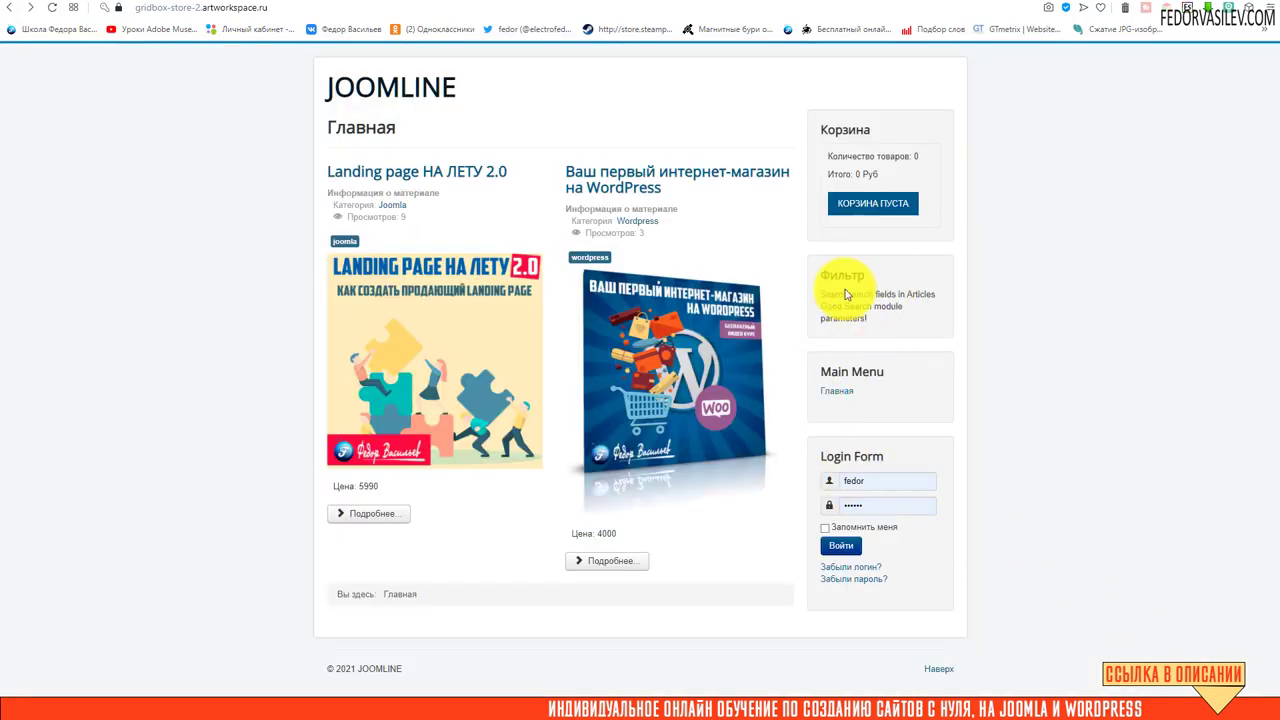
pyautogui.click(771, 6)
pyautogui.scroll(5, 386, 280)
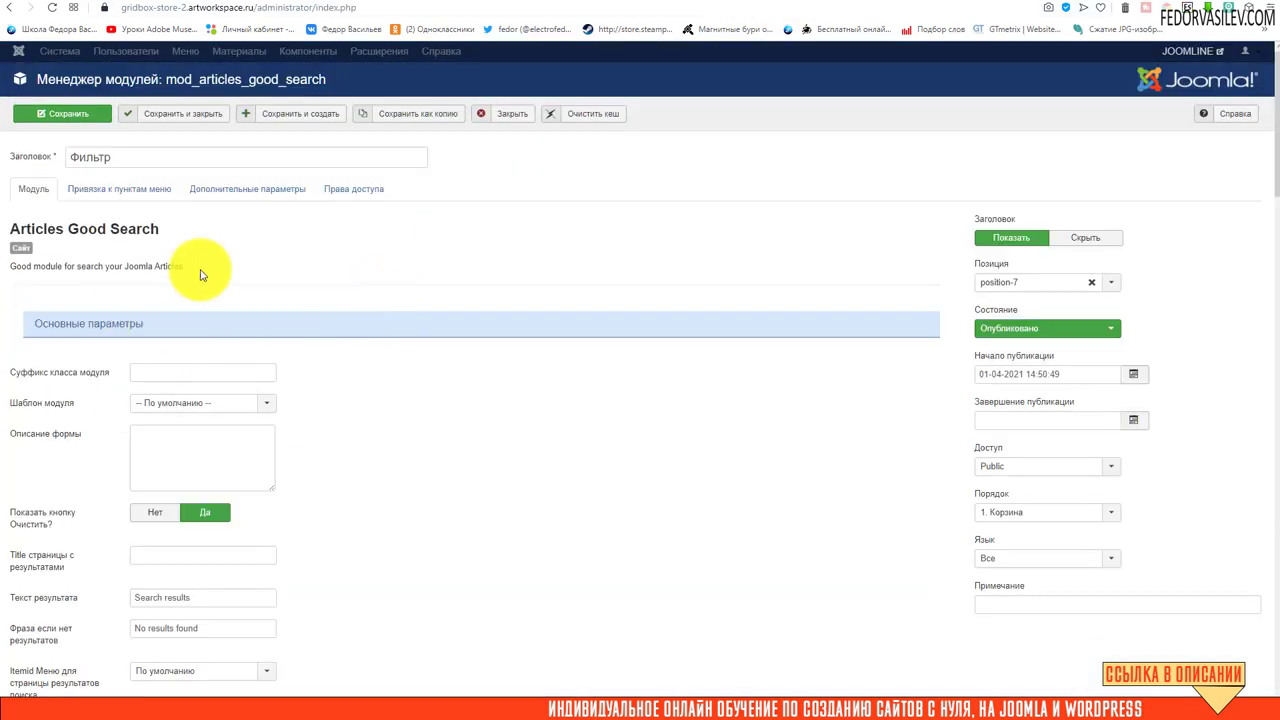
pyautogui.scroll(-2, 190, 271)
pyautogui.scroll(-1, 98, 560)
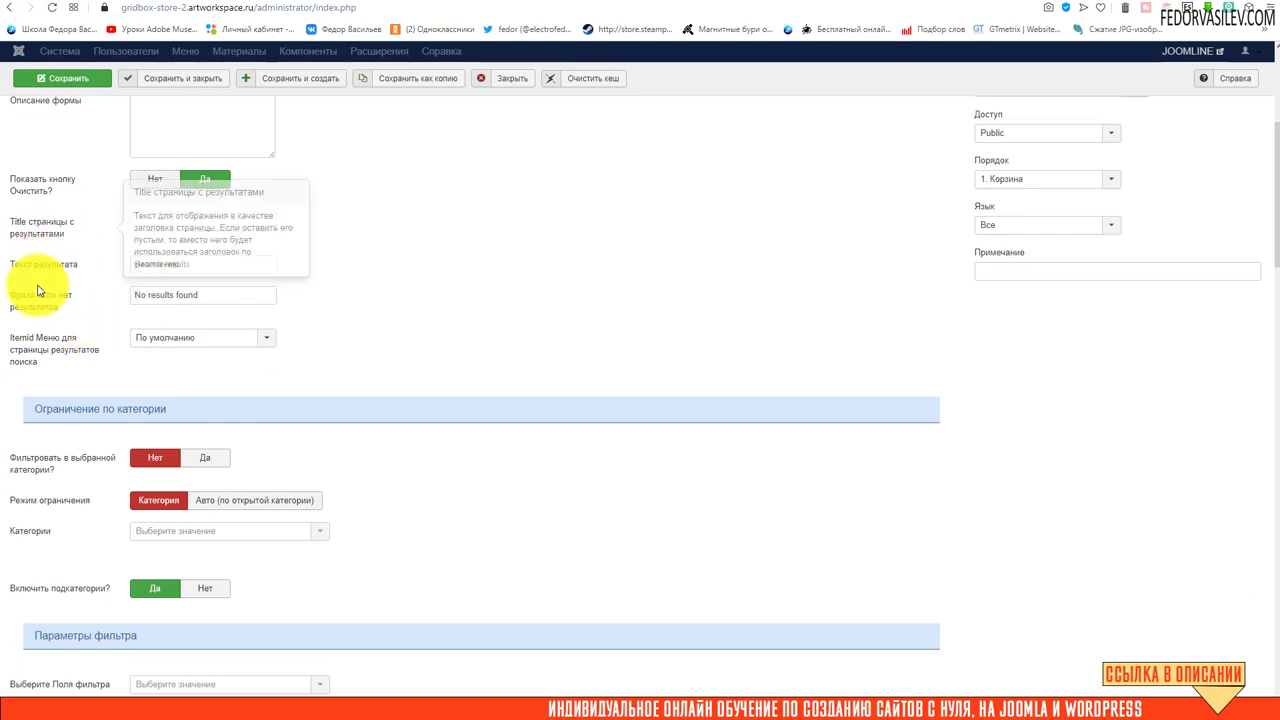
pyautogui.scroll(-7, 126, 363)
pyautogui.scroll(-4, 72, 265)
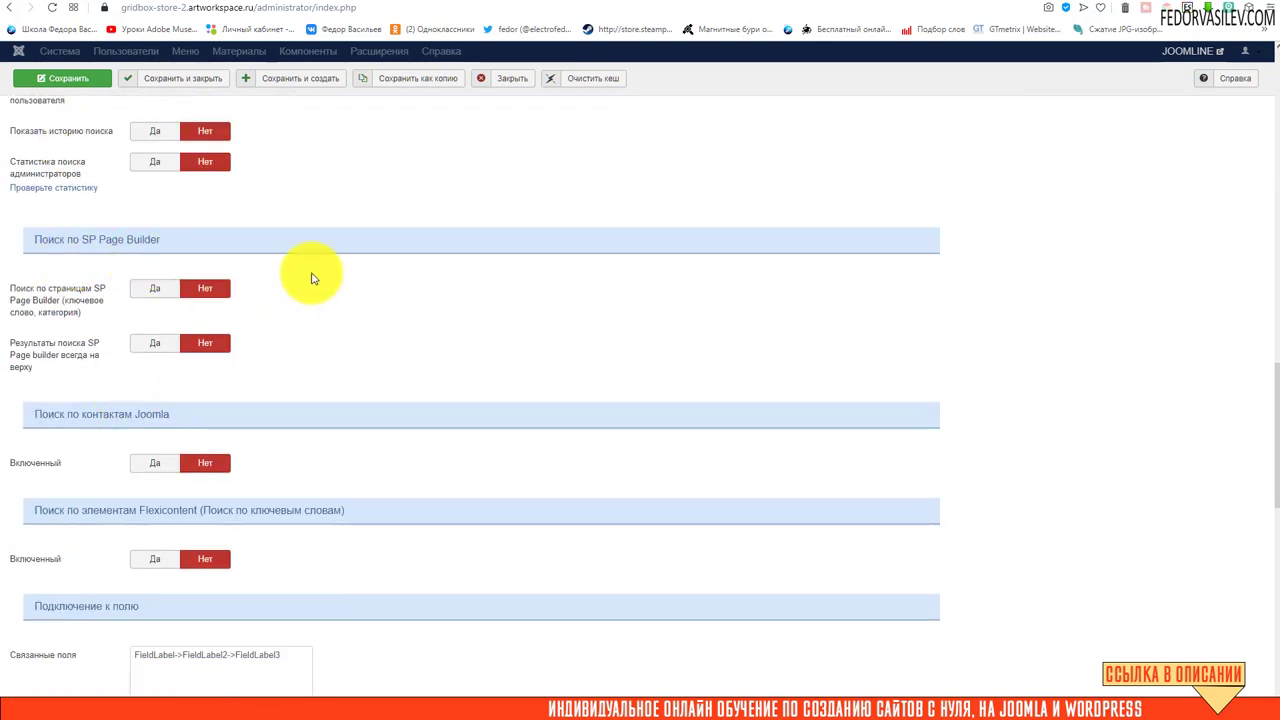
pyautogui.scroll(-4, 311, 273)
pyautogui.scroll(12, 313, 274)
pyautogui.scroll(-2, 371, 194)
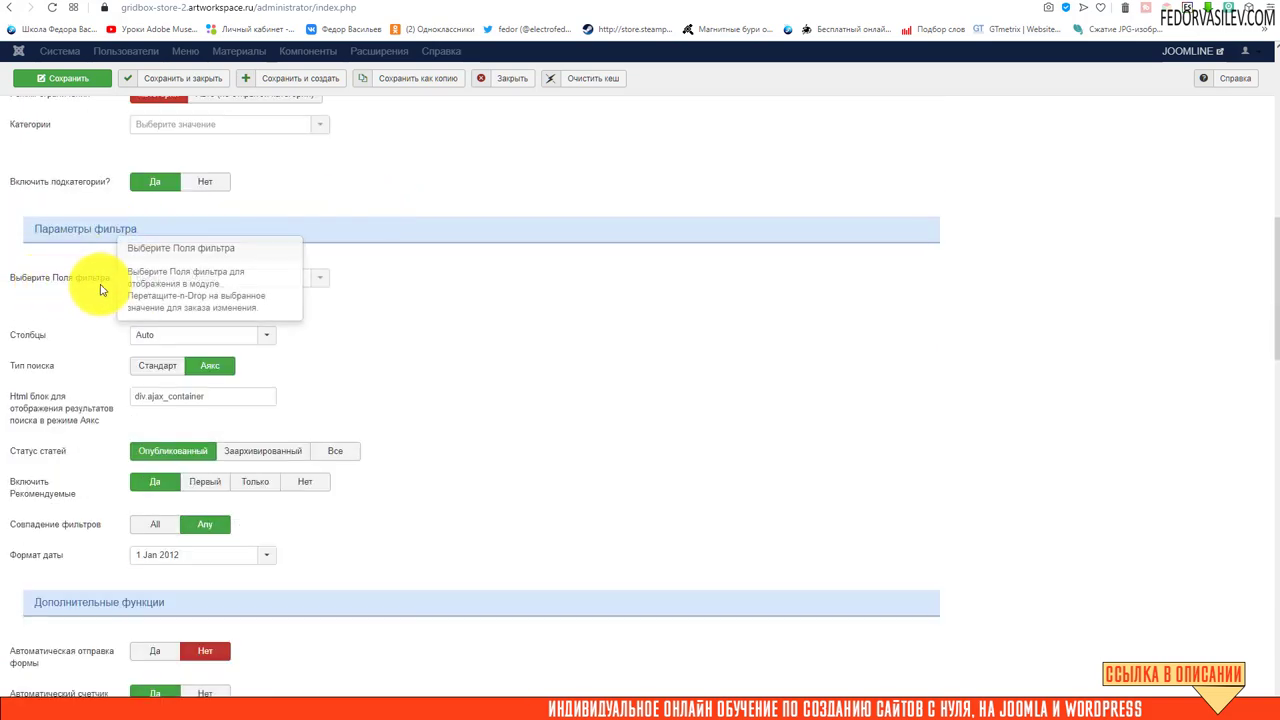
# Step: Add the custom fields Цена and CMS as the module's filter fields with automatic types, and save the module
pyautogui.click(183, 278)
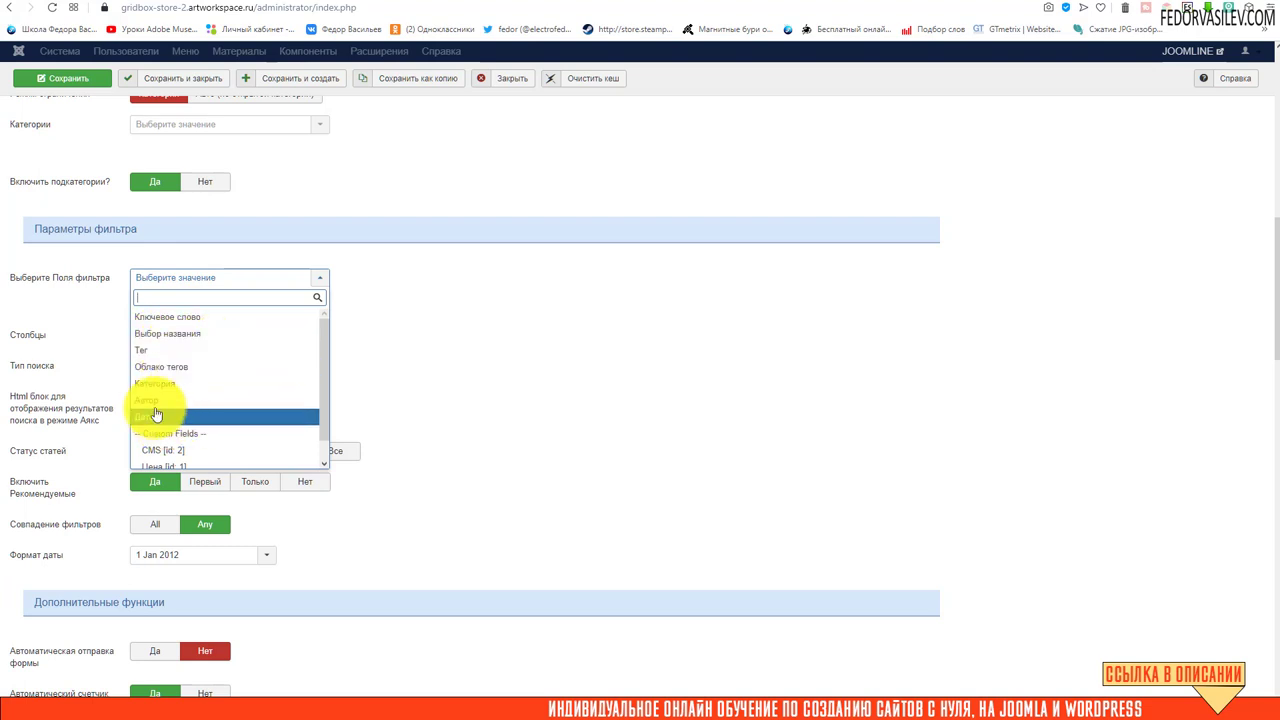
pyautogui.scroll(-1, 200, 365)
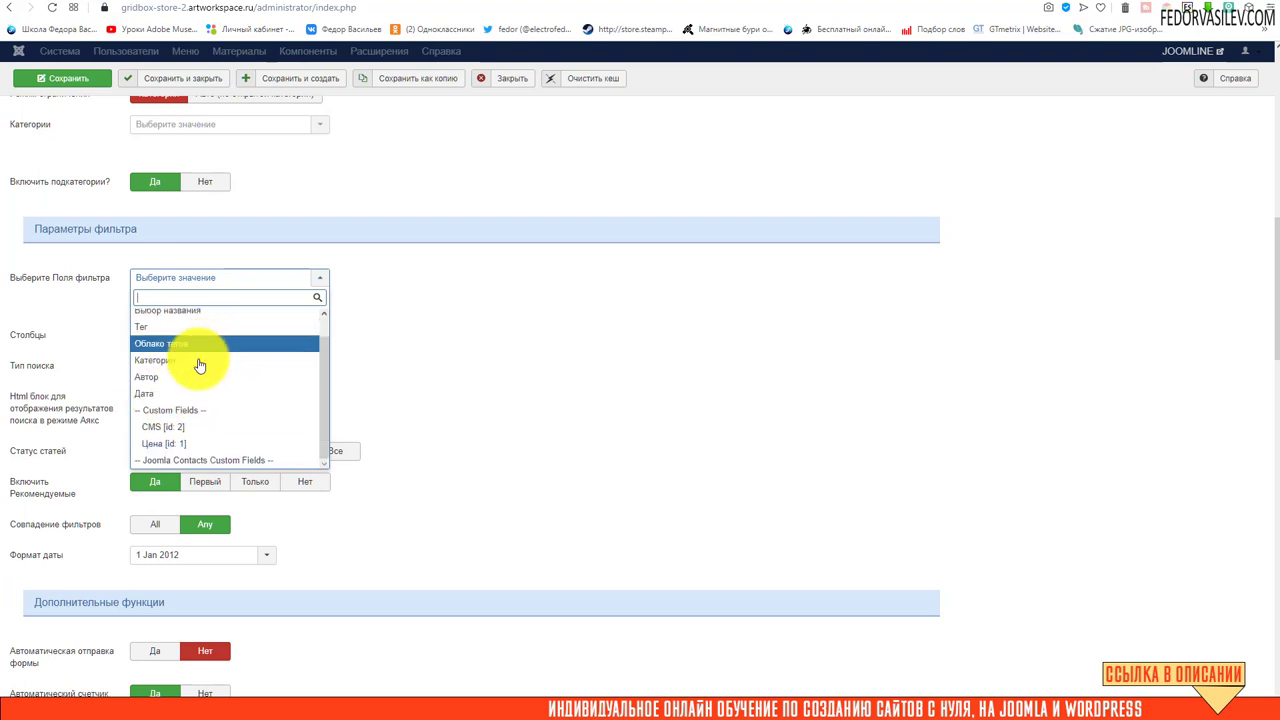
pyautogui.click(162, 447)
pyautogui.click(208, 278)
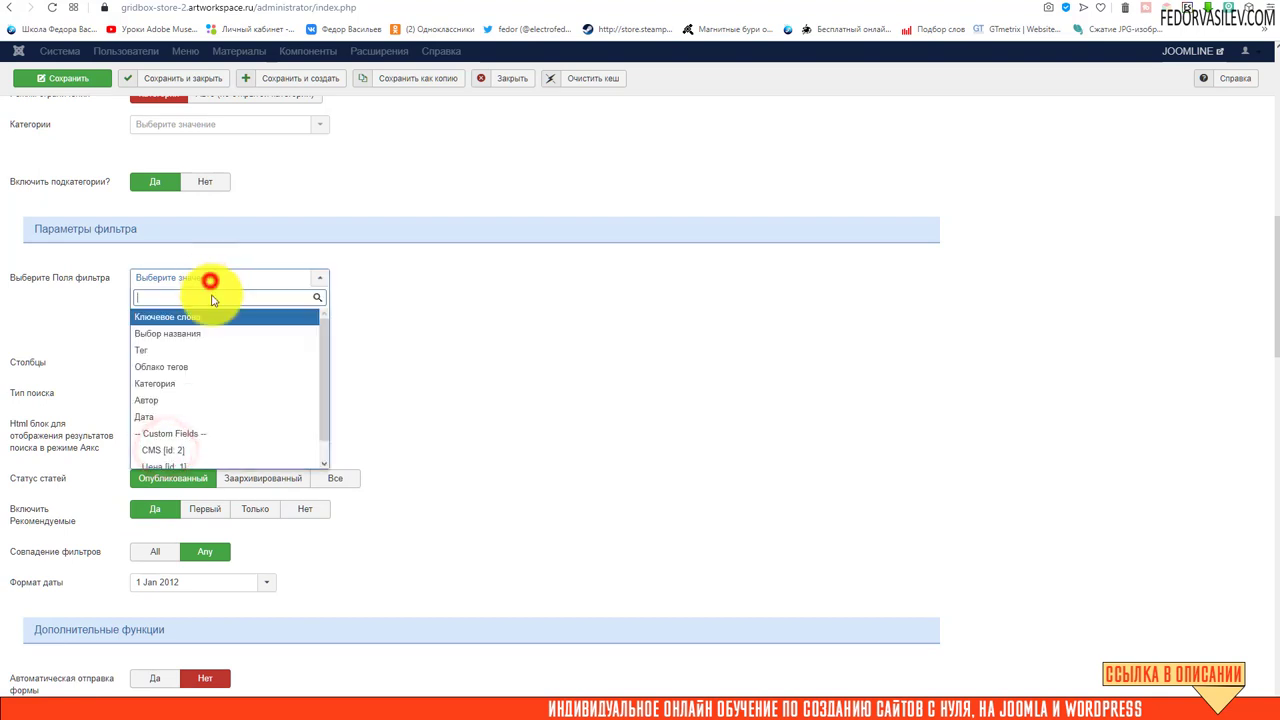
pyautogui.scroll(-2, 208, 420)
pyautogui.click(214, 428)
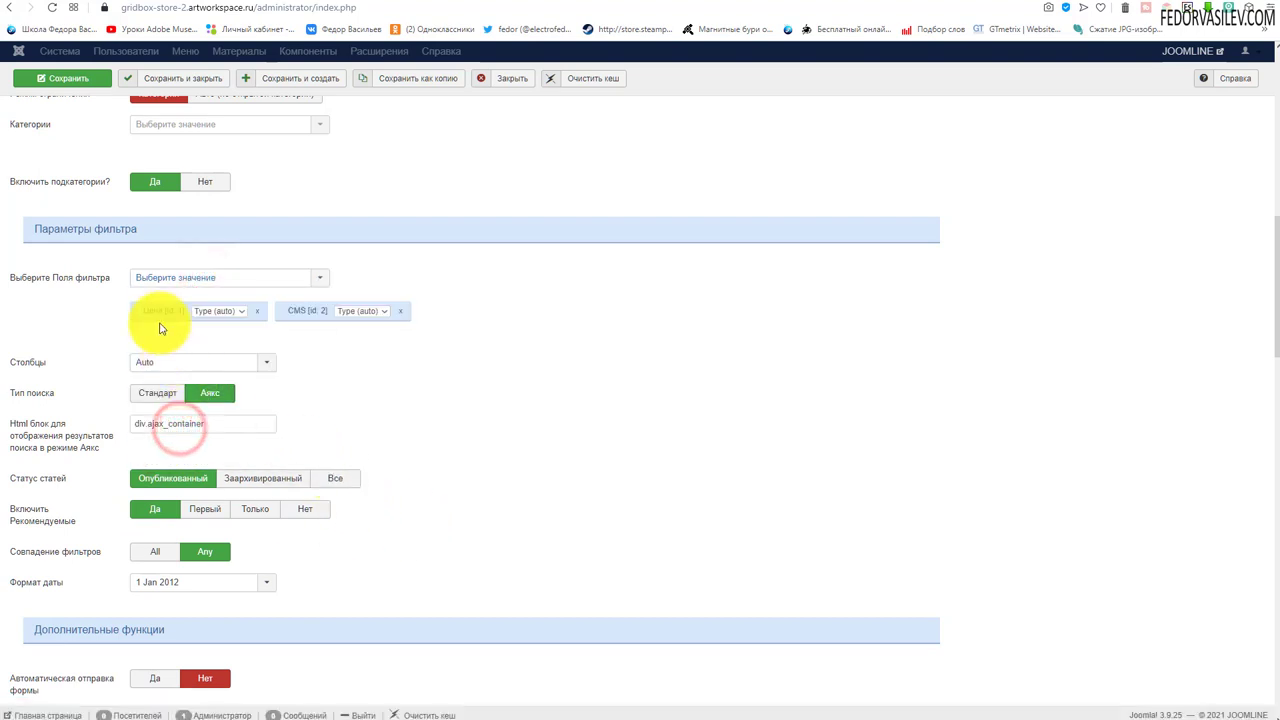
pyautogui.click(237, 315)
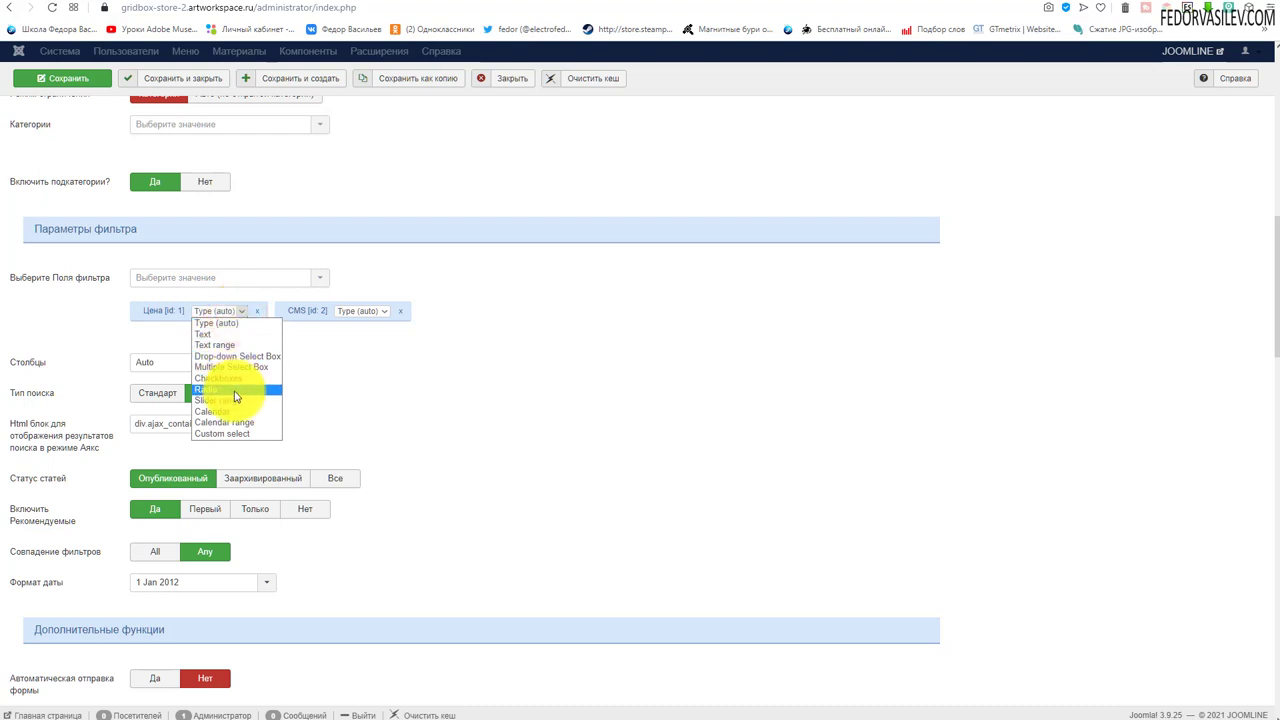
pyautogui.click(410, 392)
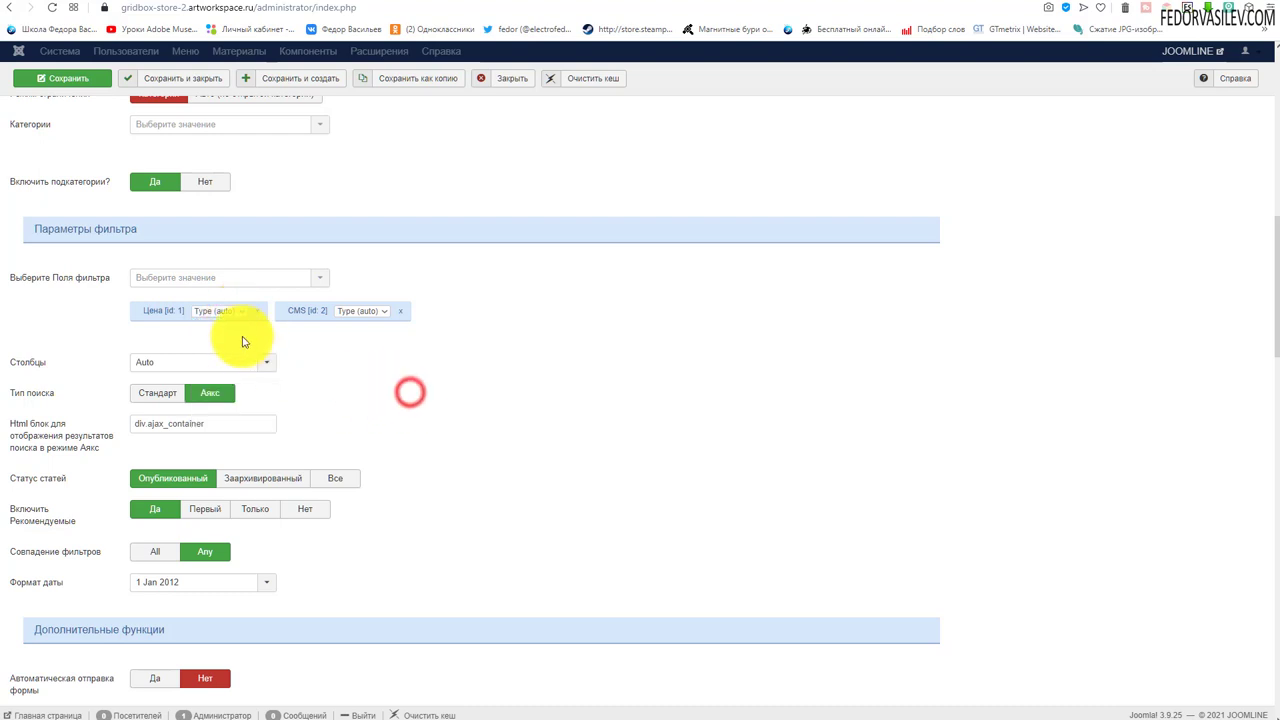
pyautogui.click(96, 82)
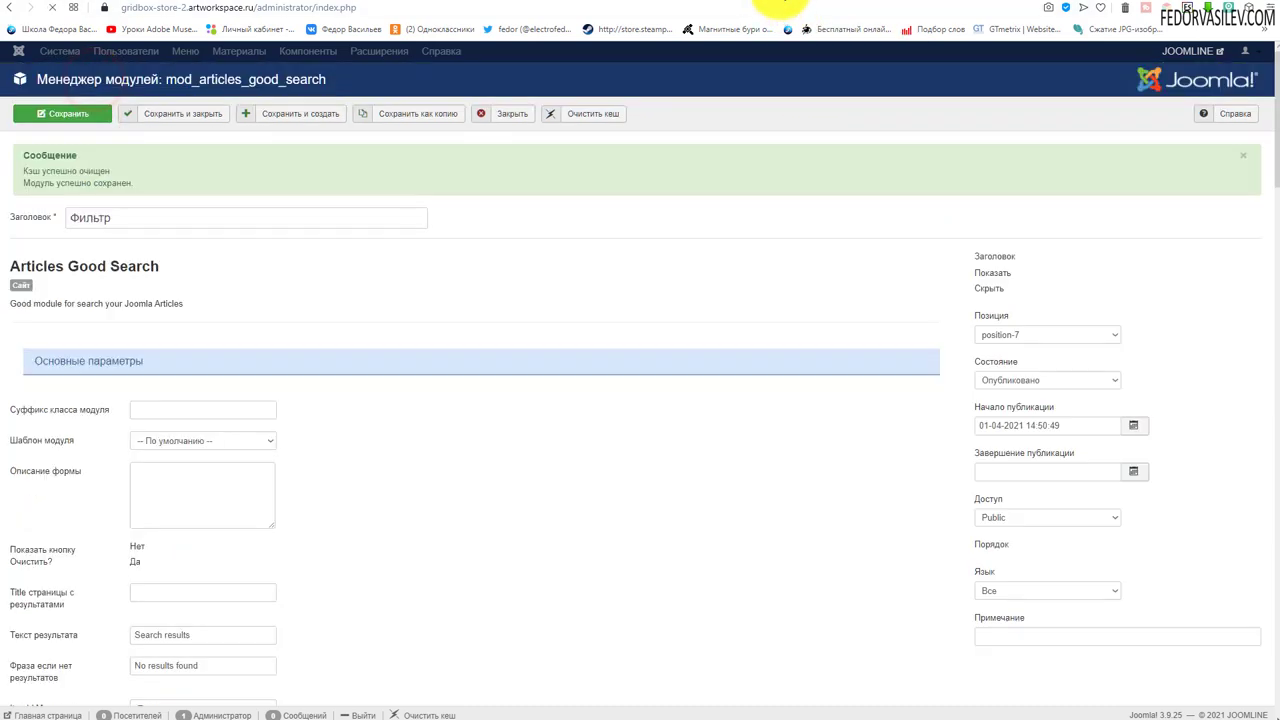
# Step: Reload the site's home page and examine the price and CMS fields in the Фильтр block
pyautogui.click(782, 3)
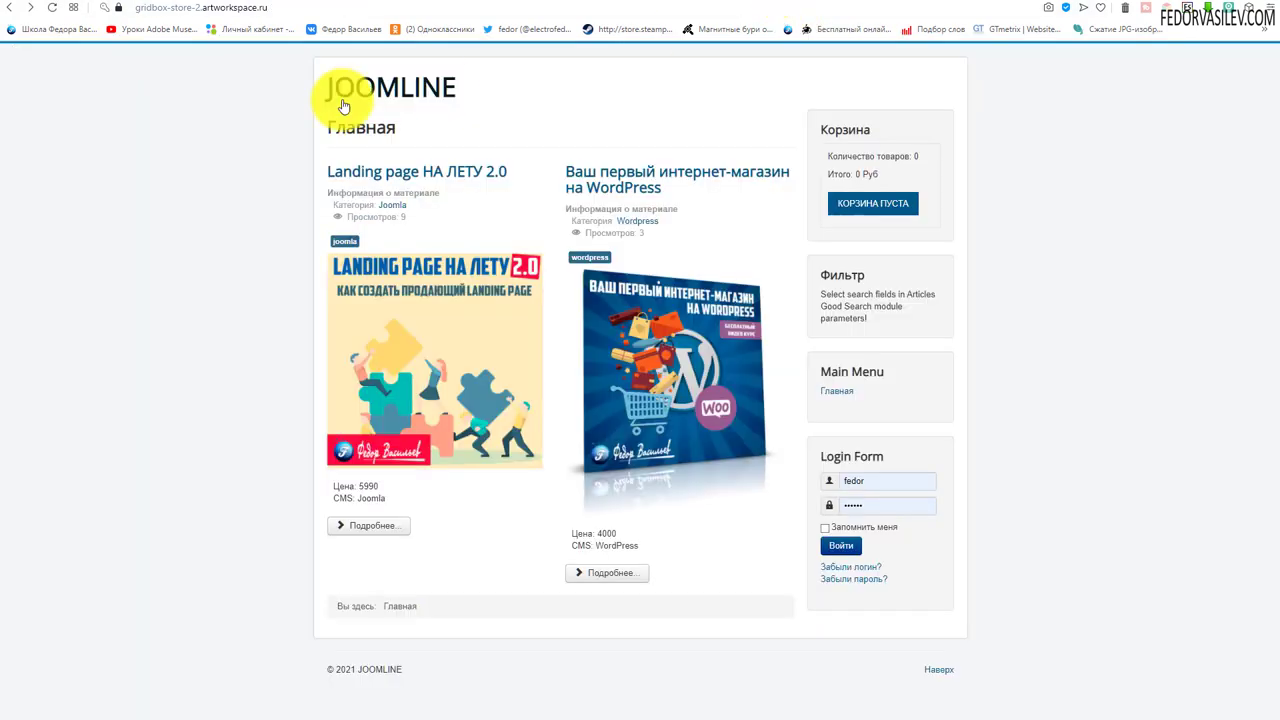
pyautogui.click(53, 8)
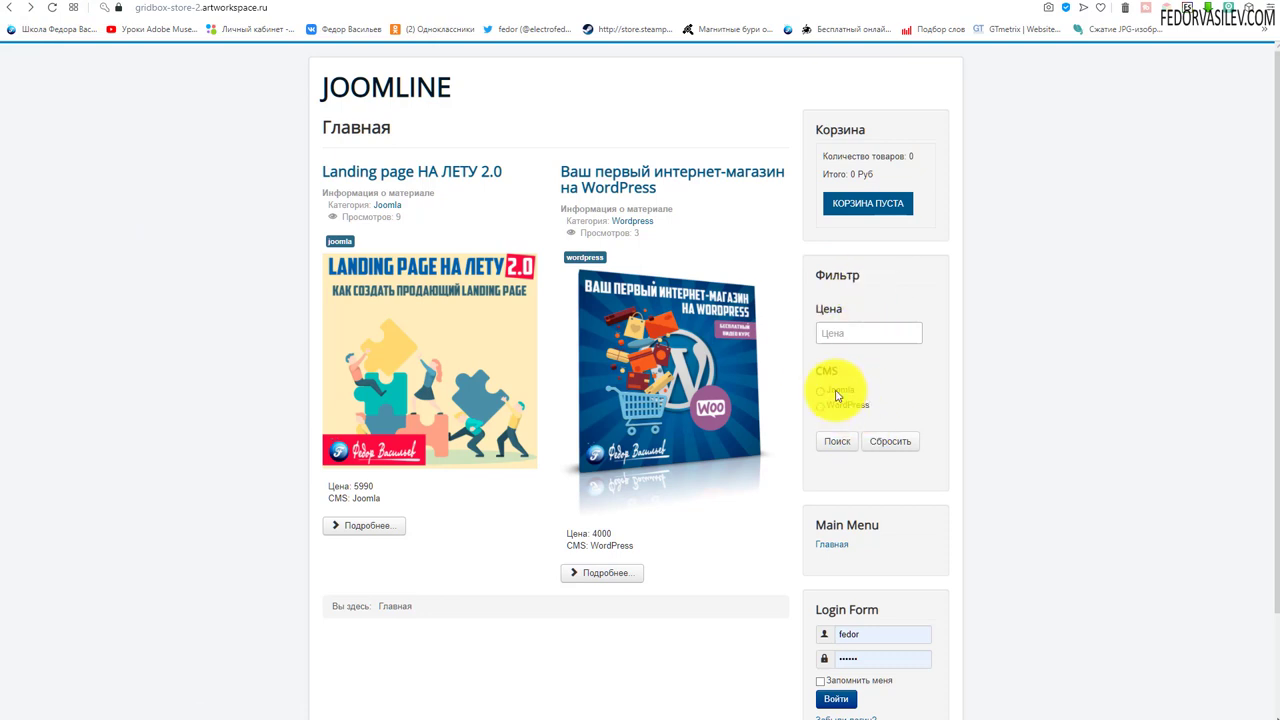
pyautogui.click(831, 328)
pyautogui.click(1006, 310)
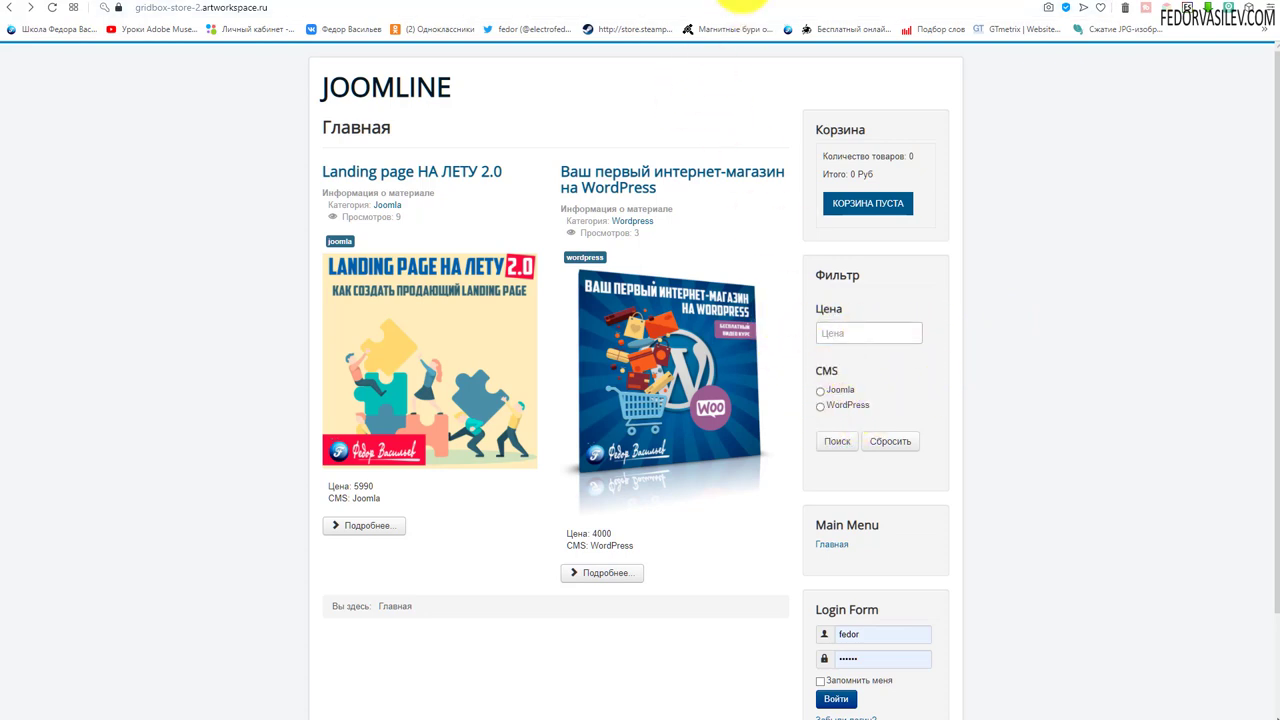
# Step: Set the Цена filter field's type to Slider range, keep CMS as Radio, and save the module
pyautogui.click(820, 6)
pyautogui.scroll(-10, 530, 317)
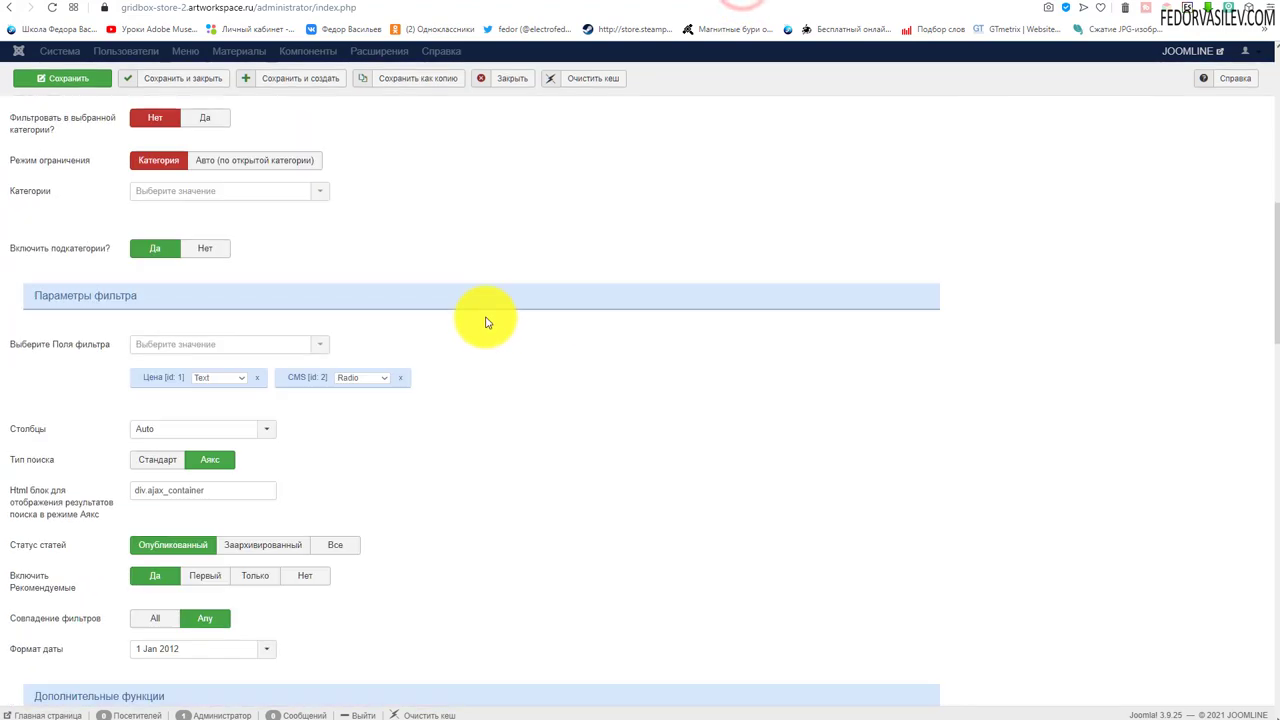
pyautogui.click(241, 379)
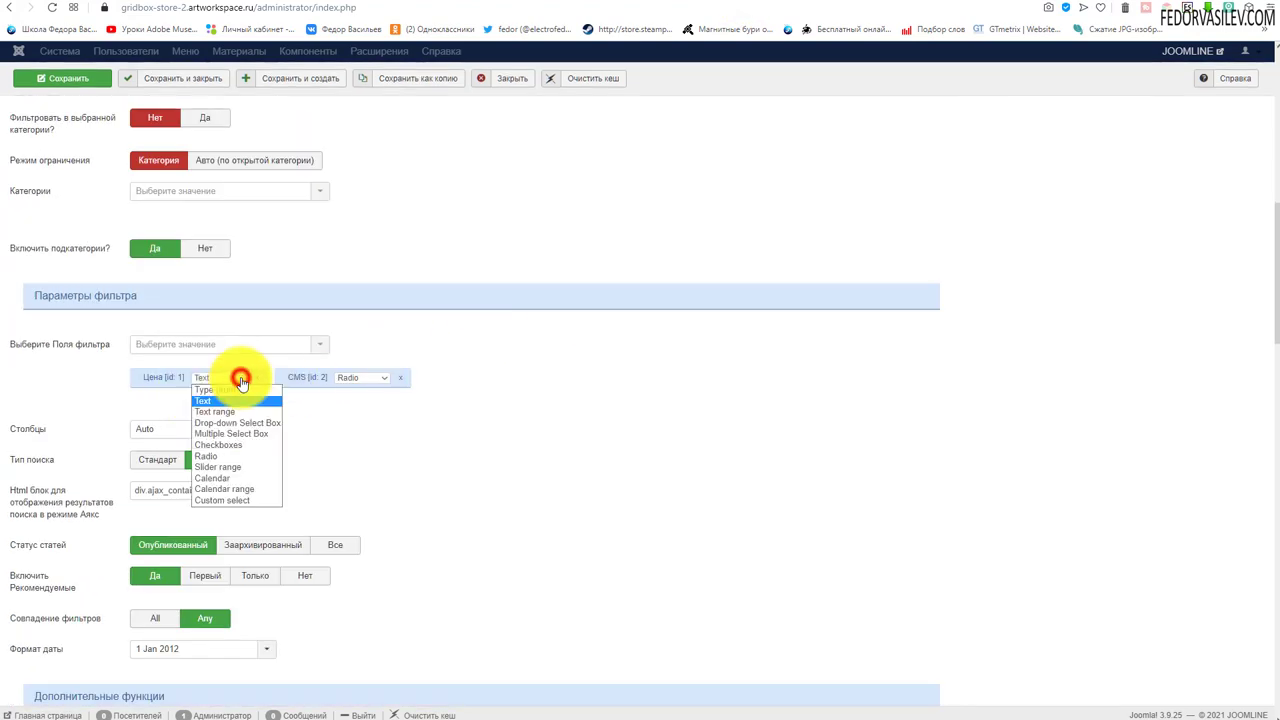
pyautogui.click(228, 467)
pyautogui.click(361, 380)
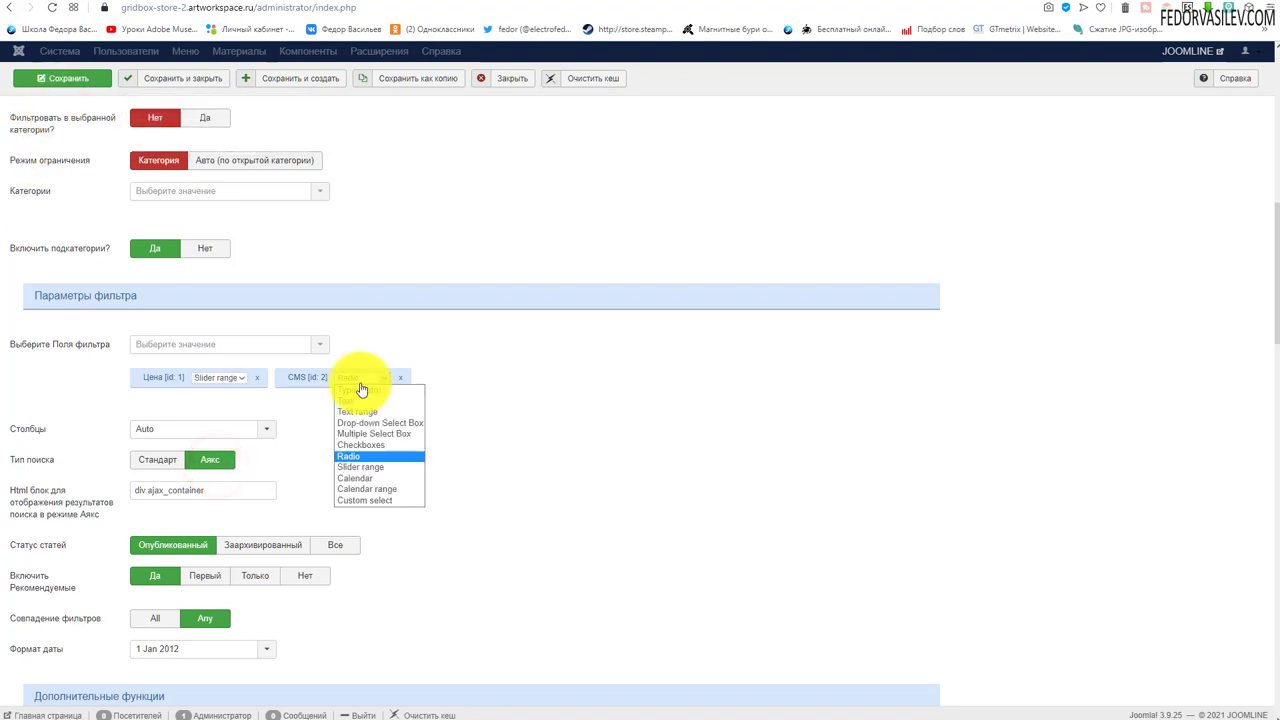
pyautogui.click(535, 376)
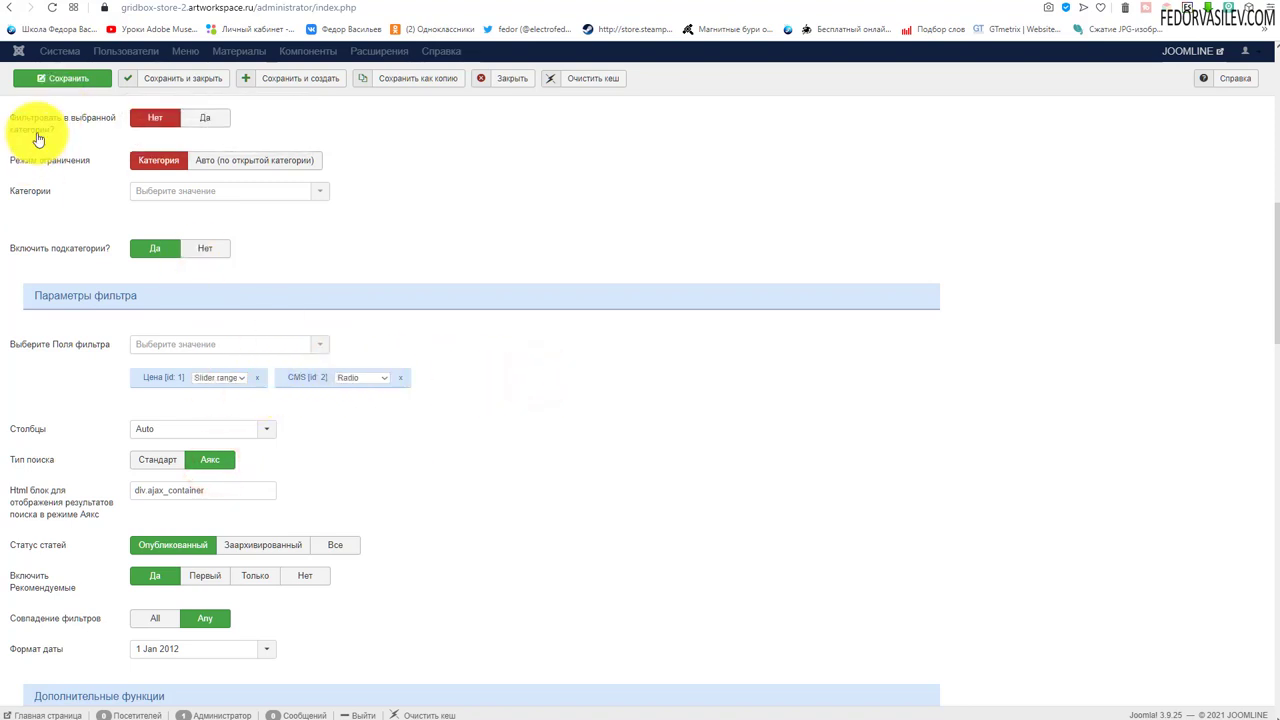
pyautogui.click(62, 78)
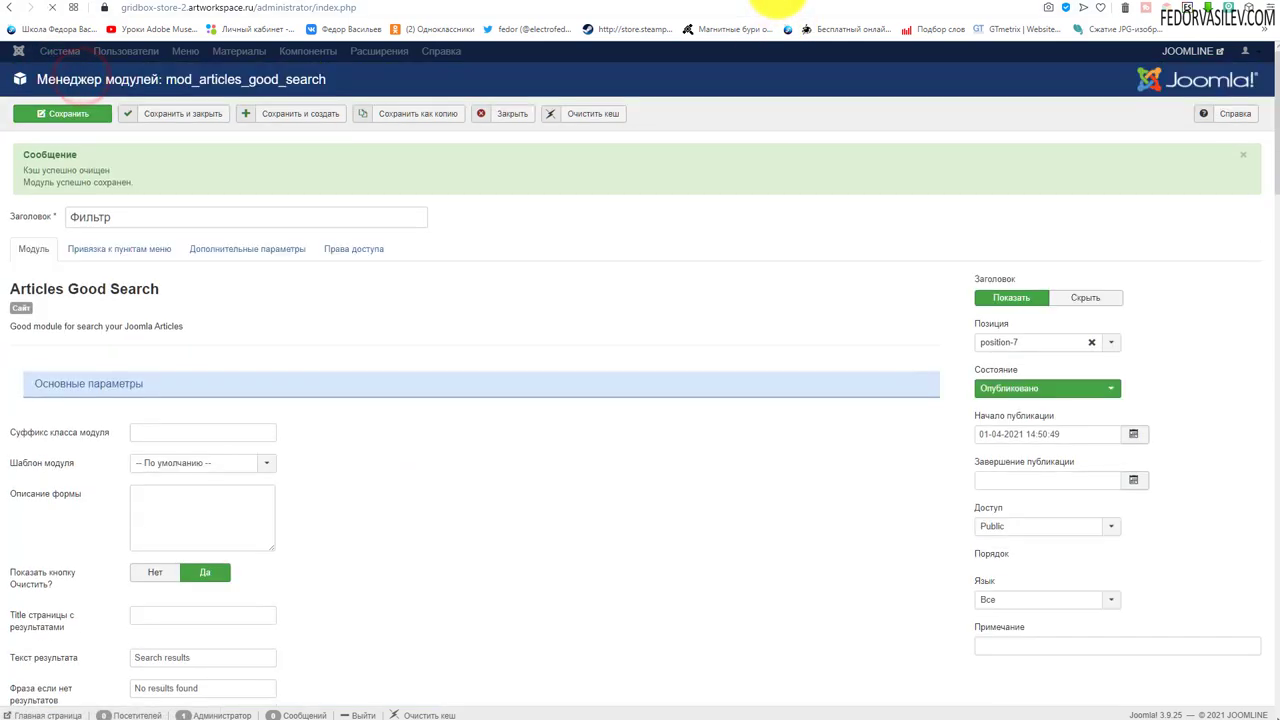
# Step: Reload the site's home page, run the filter with CMS set to Joomla and view the search results
pyautogui.click(779, 3)
pyautogui.click(52, 8)
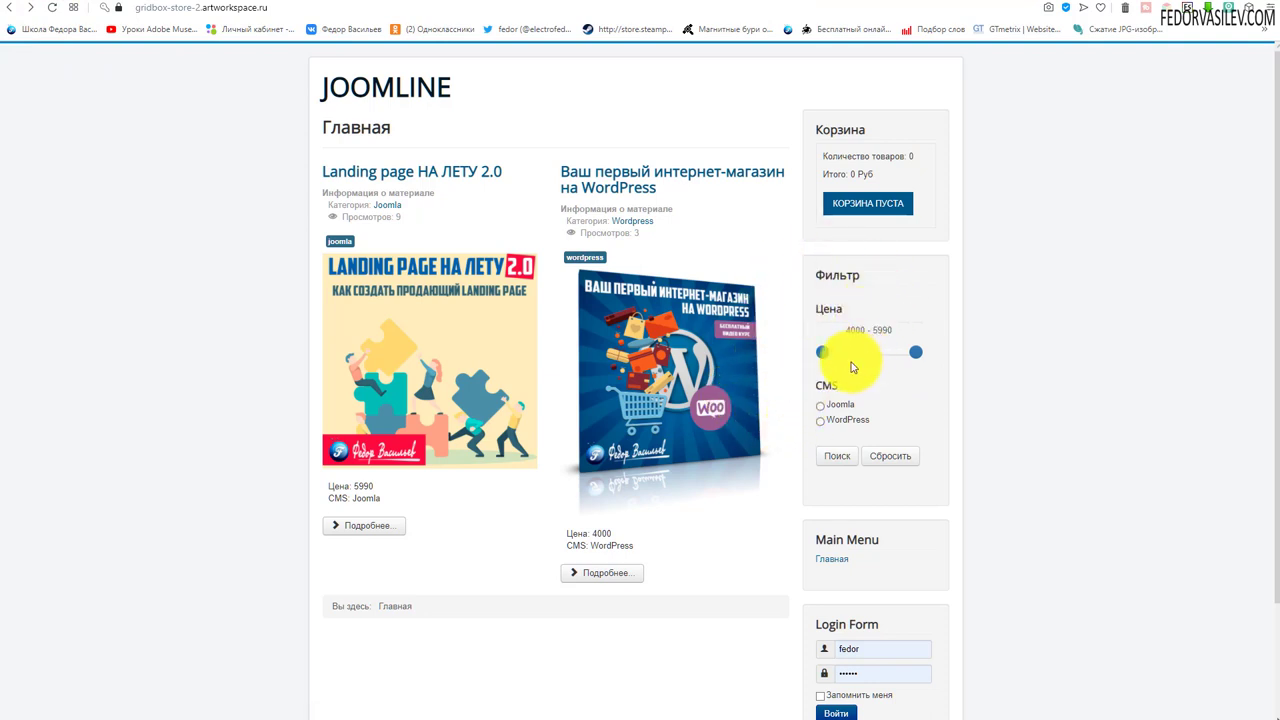
pyautogui.click(820, 408)
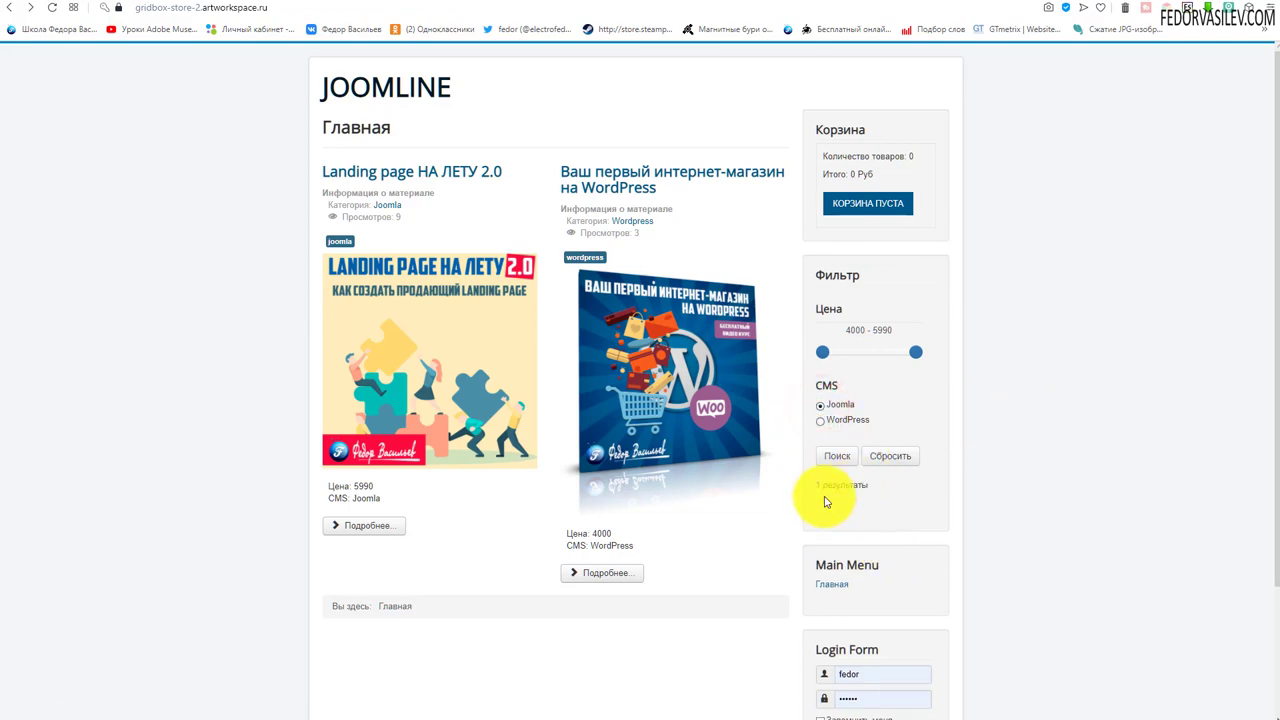
pyautogui.click(835, 456)
pyautogui.scroll(-3, 1080, 500)
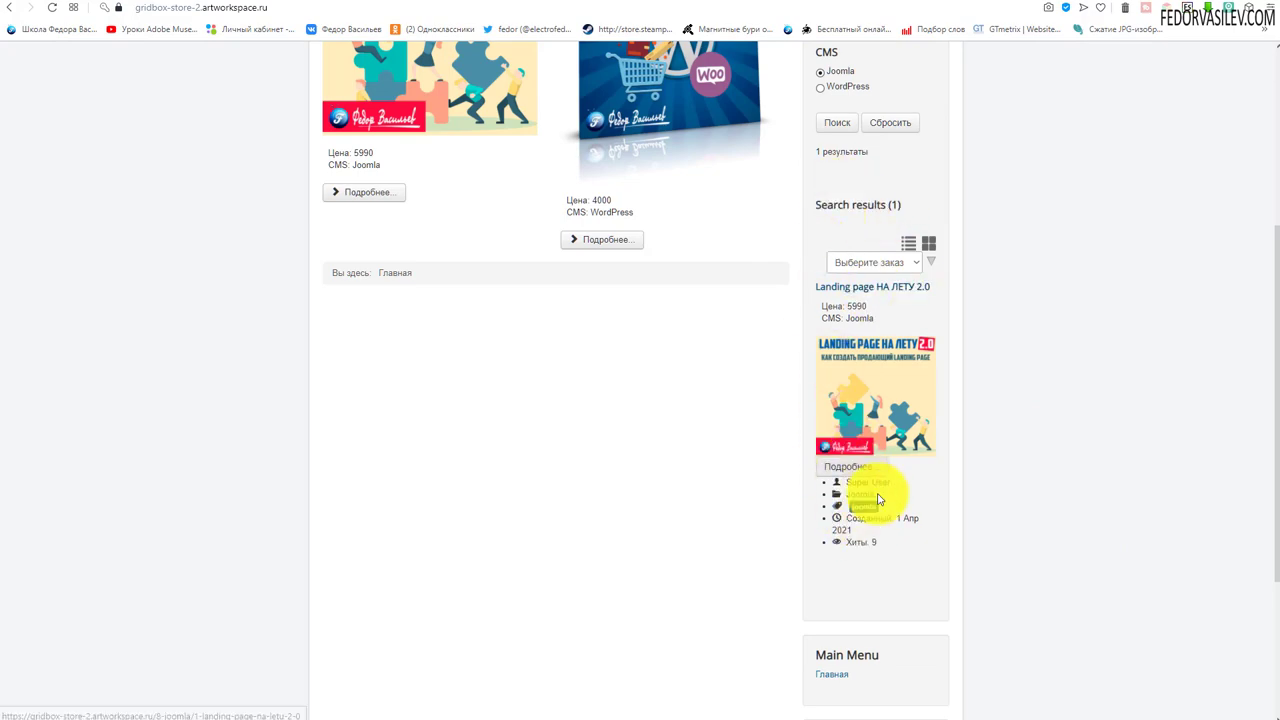
# Step: Set the search type of the Articles Good Search module to Стандарт and save the module
pyautogui.scroll(3, 868, 470)
pyautogui.scroll(1, 868, 451)
pyautogui.click(737, 2)
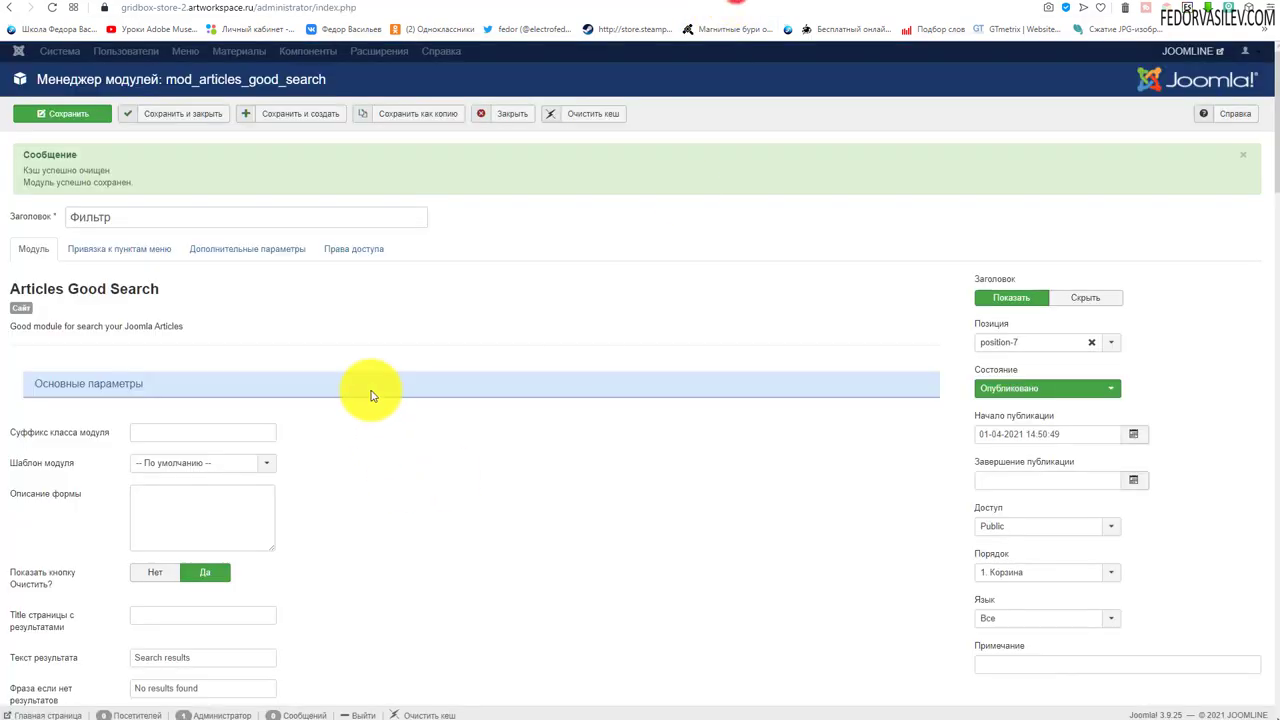
pyautogui.scroll(-10, 374, 300)
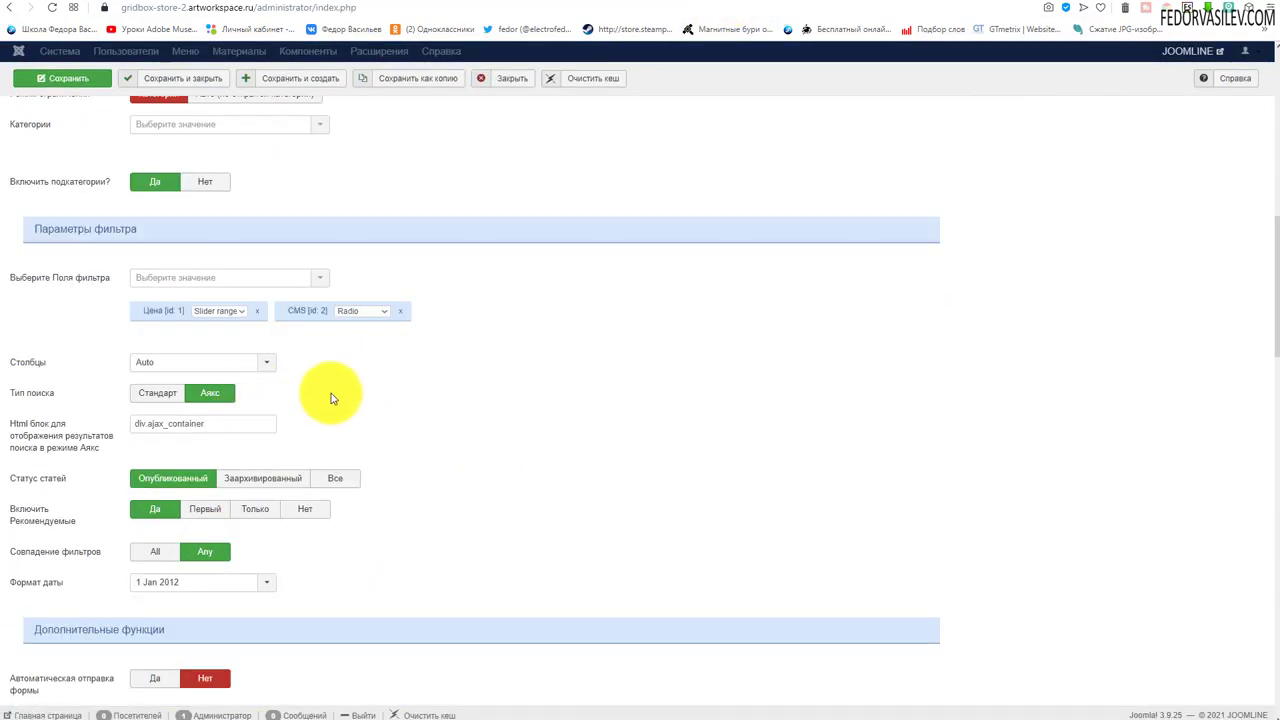
pyautogui.scroll(-2, 320, 390)
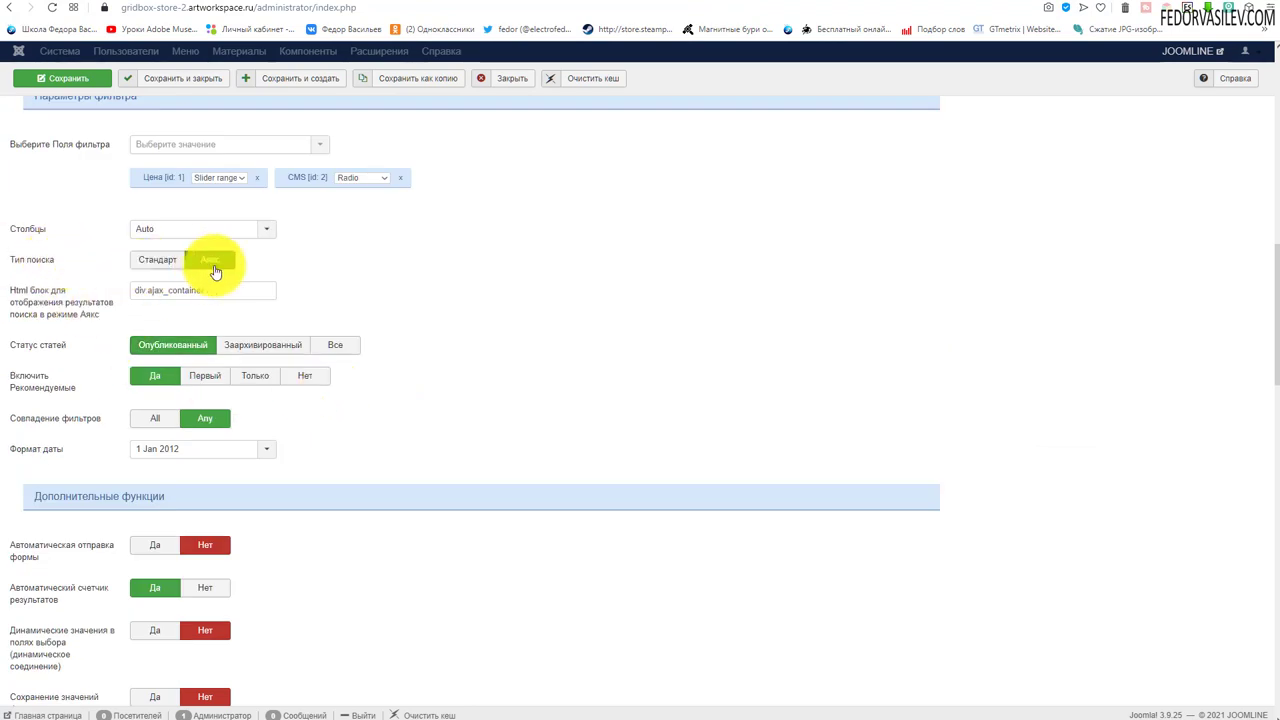
pyautogui.click(150, 260)
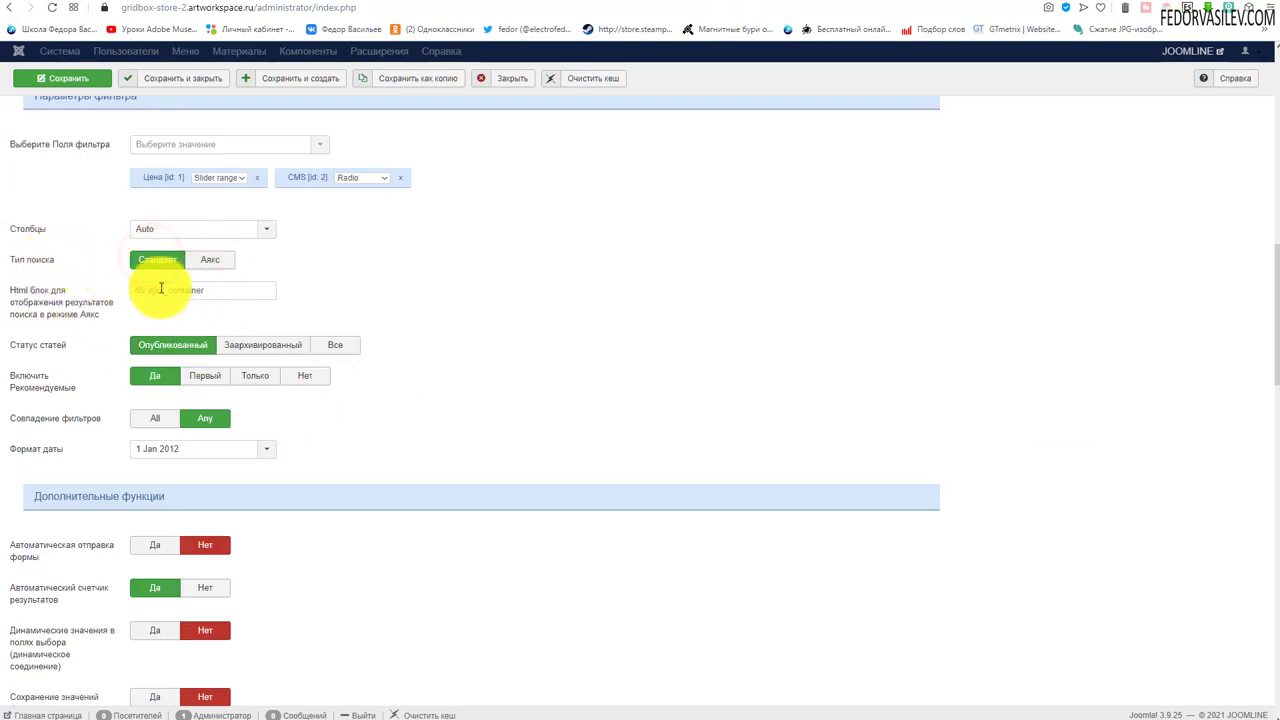
pyautogui.click(76, 78)
# Step: Reload the site's home page, run the filter with CMS set to Joomla and examine the search results page
pyautogui.click(768, 5)
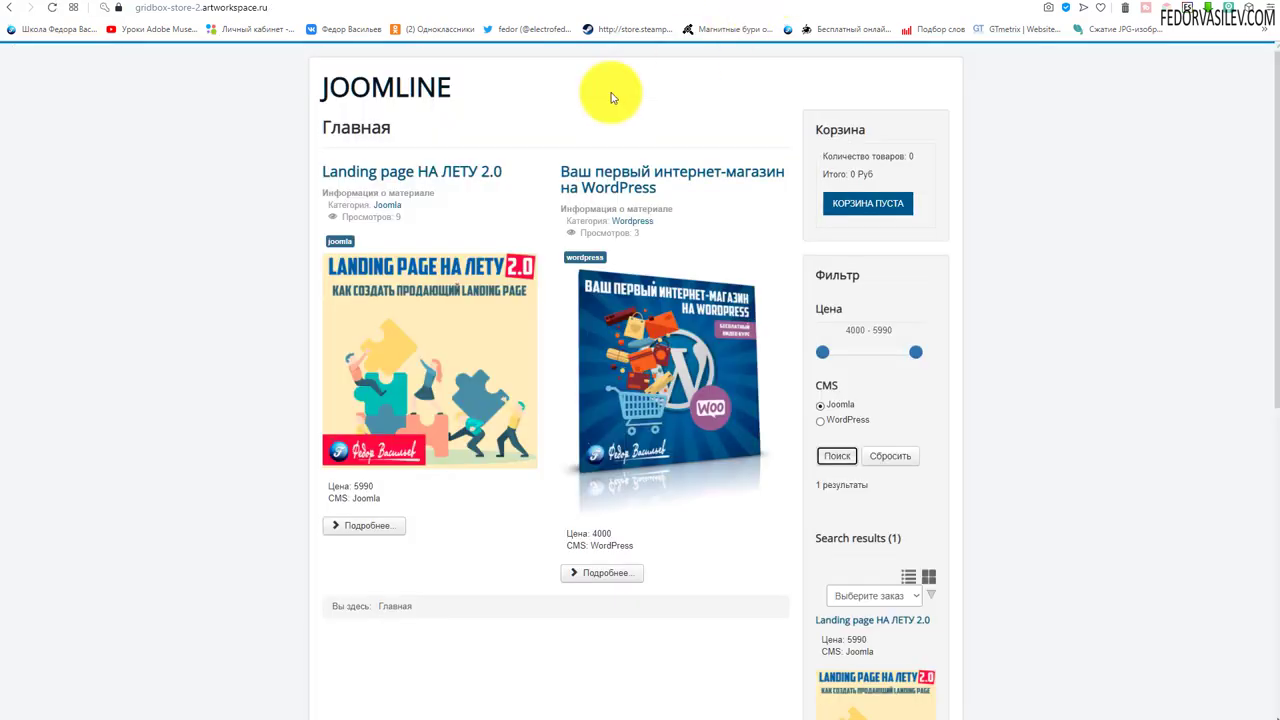
pyautogui.click(53, 14)
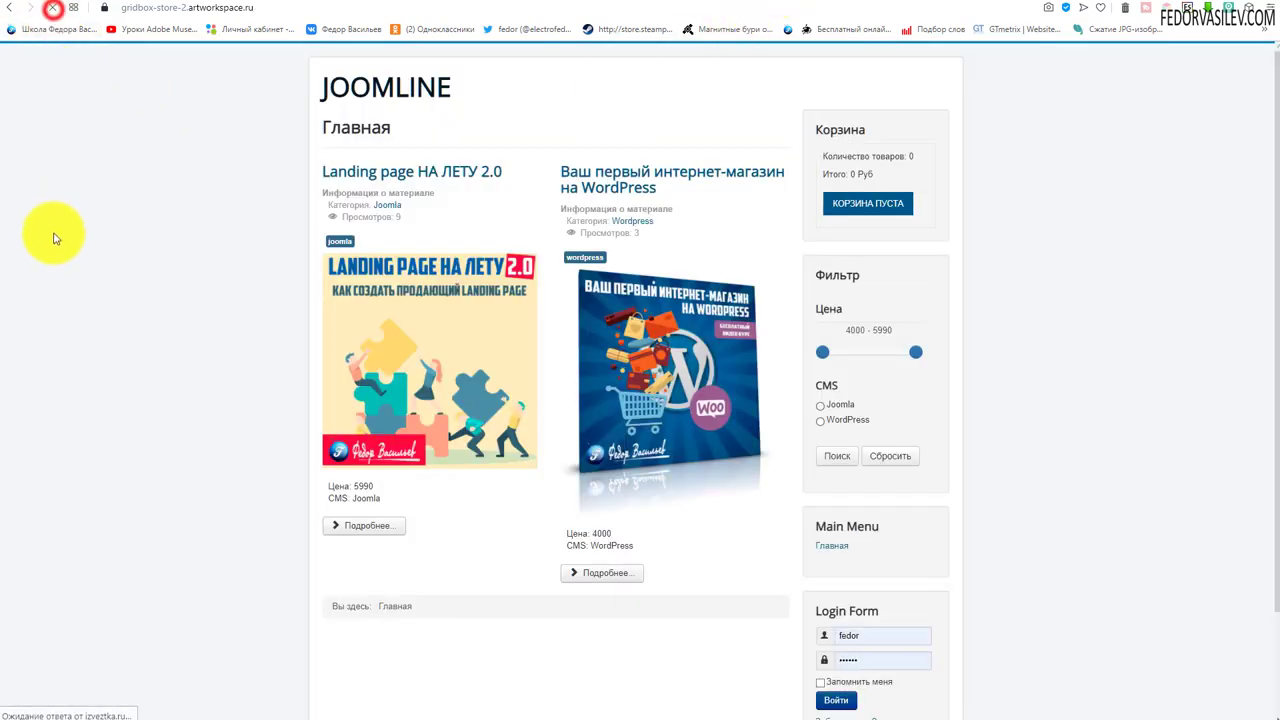
pyautogui.click(819, 408)
pyautogui.click(834, 456)
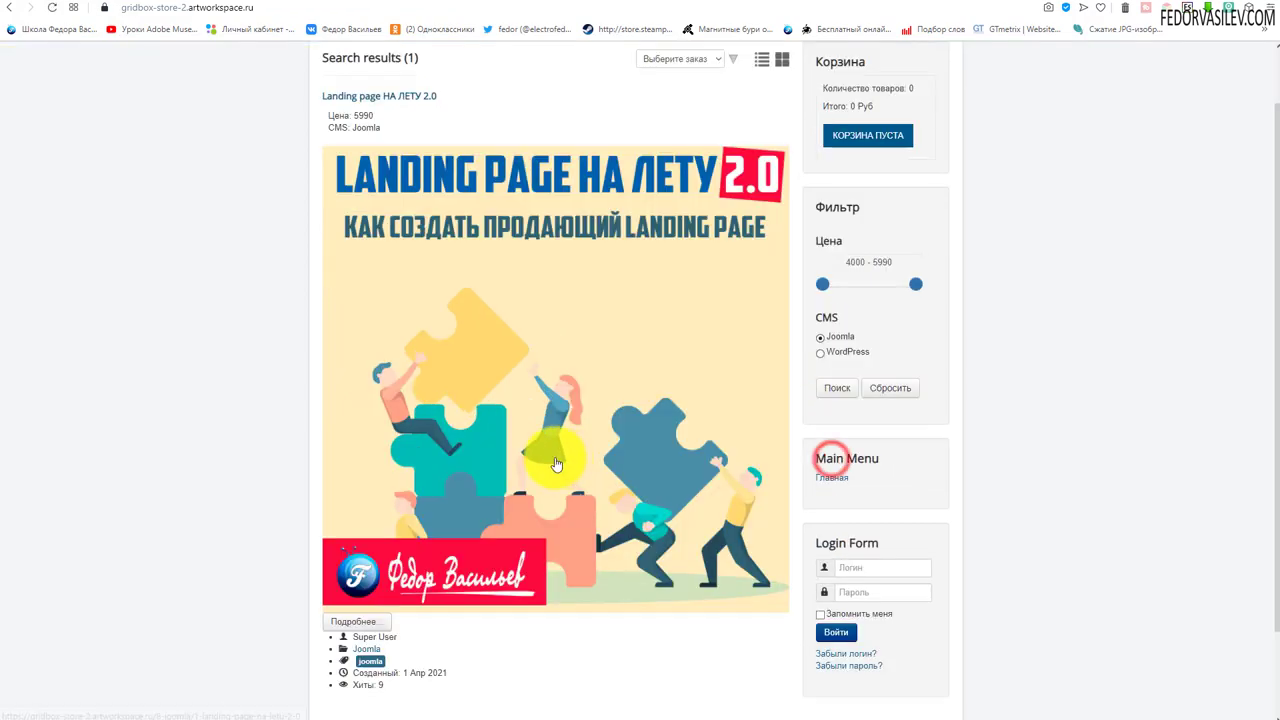
pyautogui.scroll(1, 558, 394)
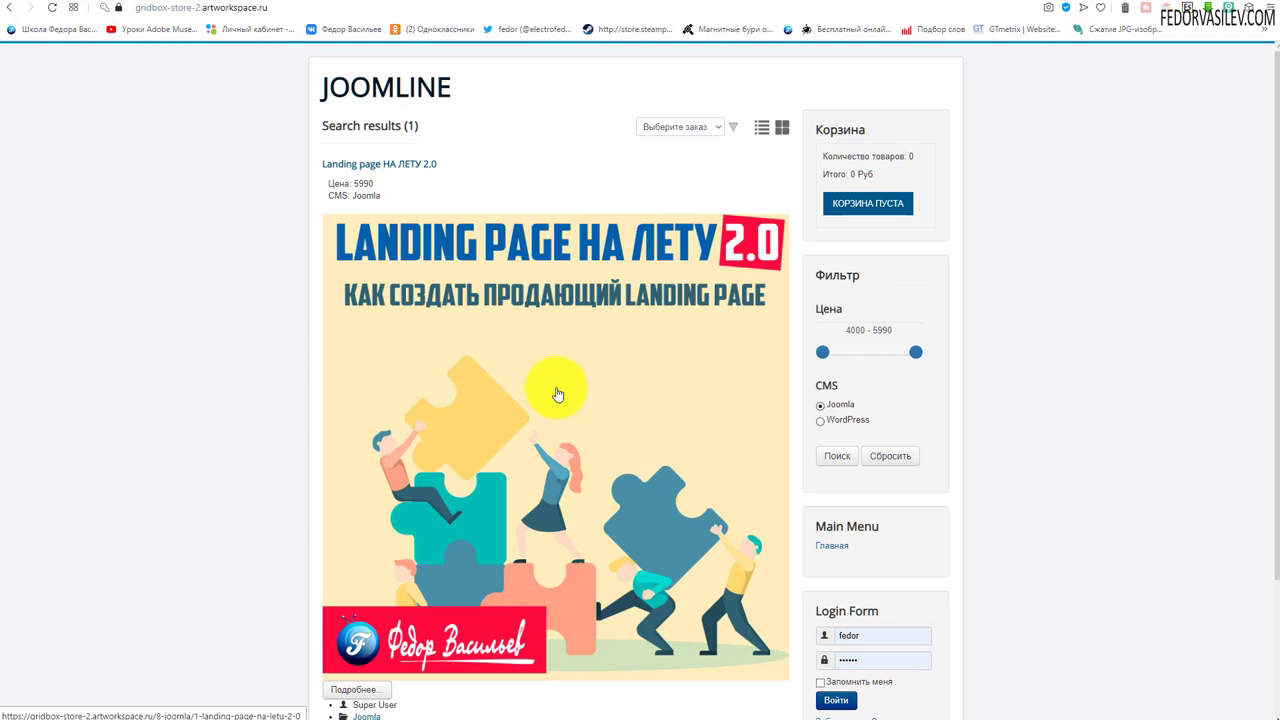
pyautogui.scroll(-2, 558, 394)
pyautogui.scroll(2, 558, 388)
# Step: Run the filter with CMS set to WordPress and view the title of the found course
pyautogui.click(821, 423)
pyautogui.click(836, 456)
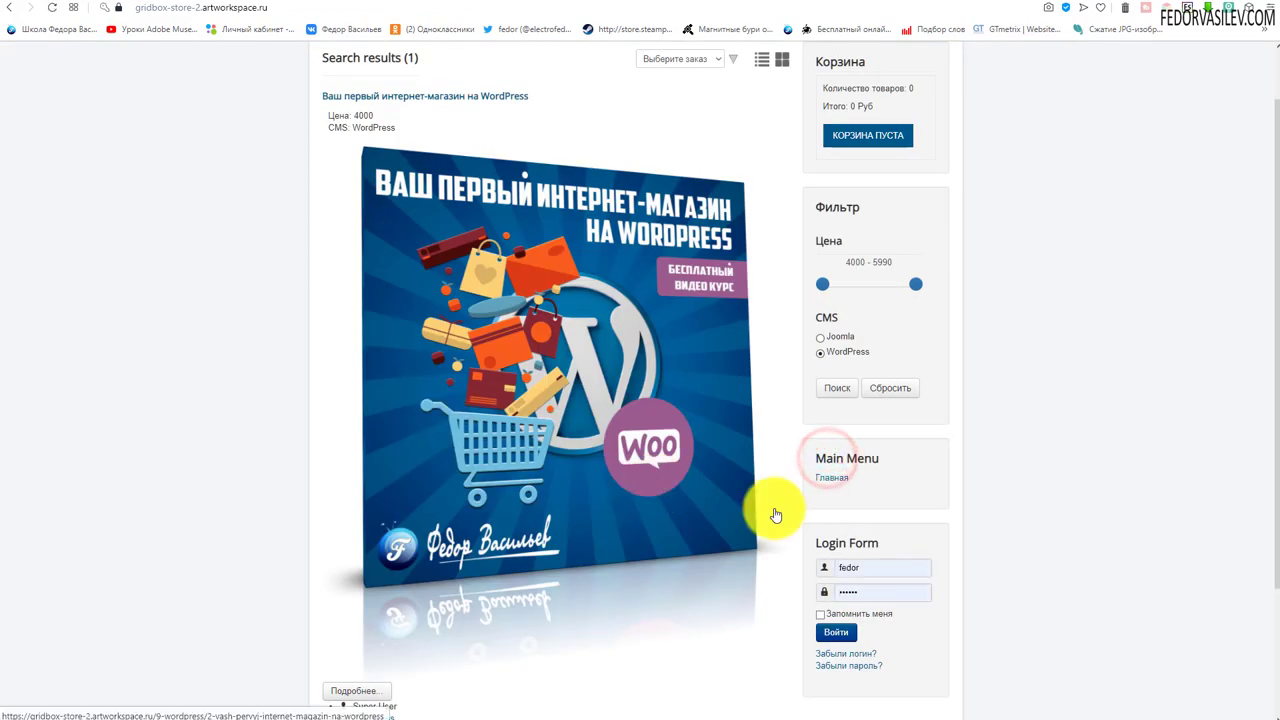
pyautogui.moveTo(535, 166); pyautogui.dragTo(443, 164)
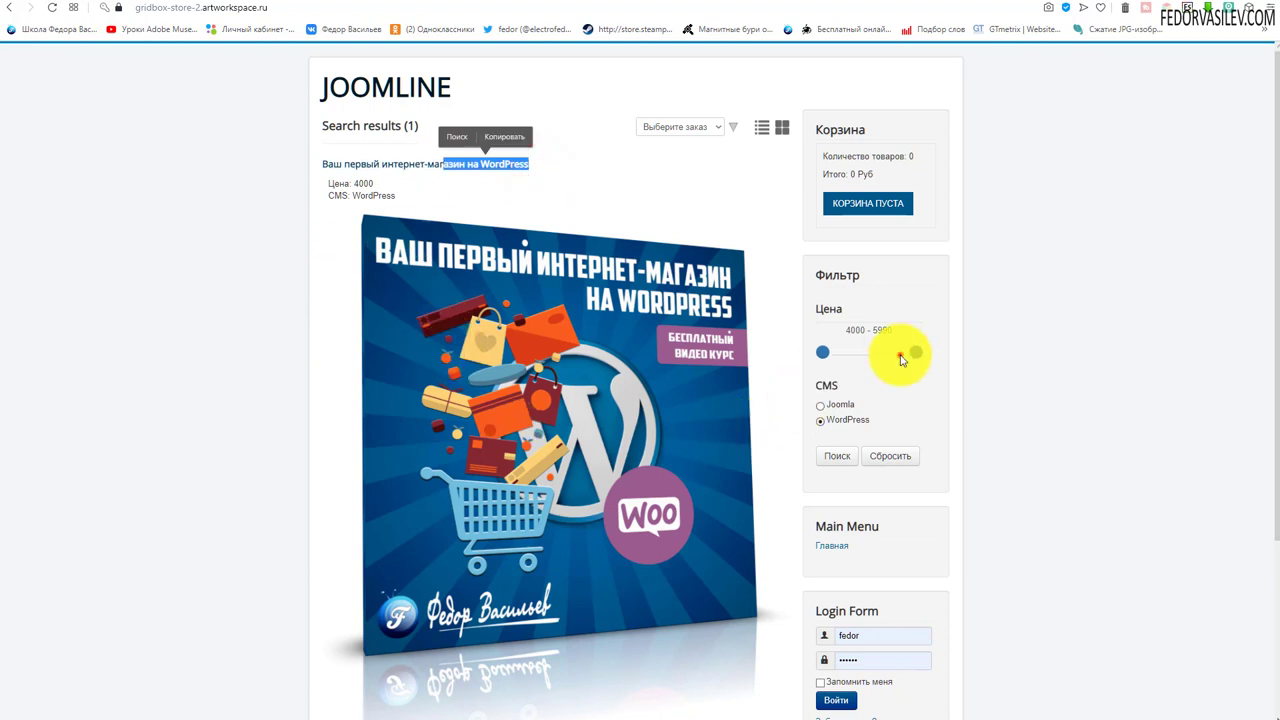
# Step: Narrow the Цена slider range to 5031–5443 with WordPress selected, restore it to 4000–5990 and run the search
pyautogui.moveTo(826, 354); pyautogui.dragTo(871, 352)
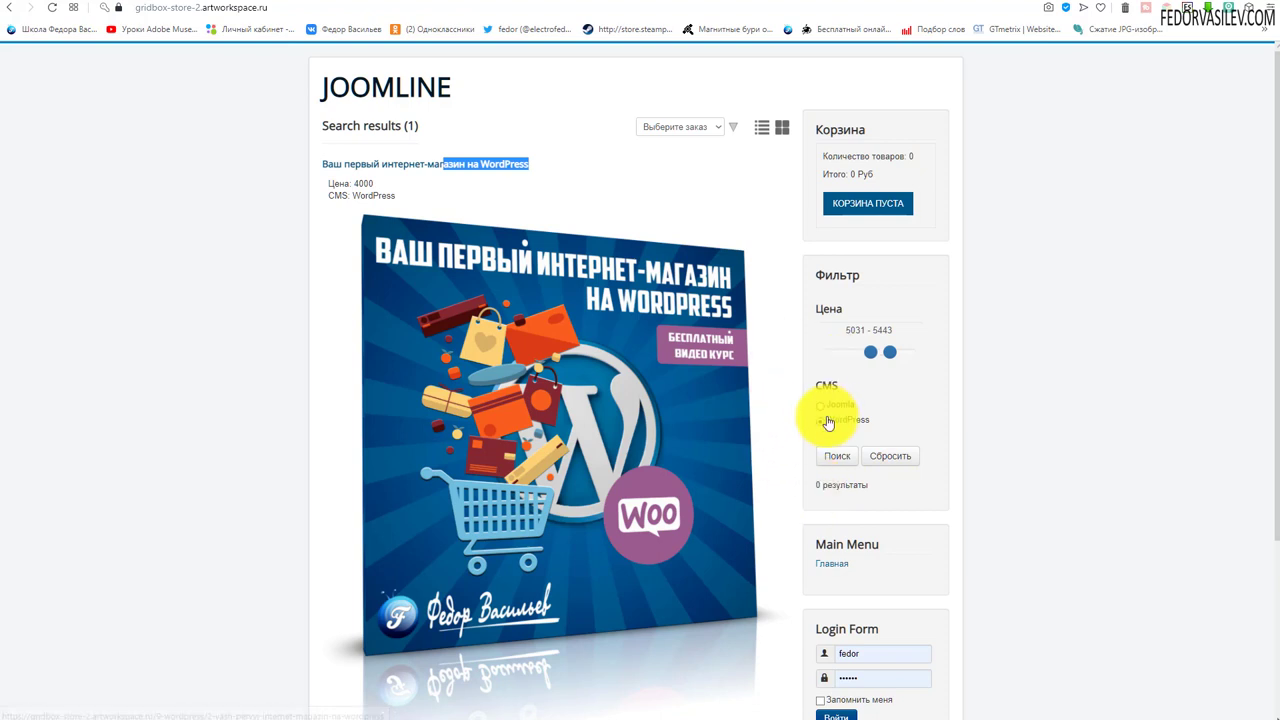
pyautogui.moveTo(851, 355); pyautogui.dragTo(803, 351)
pyautogui.moveTo(920, 358); pyautogui.dragTo(916, 354)
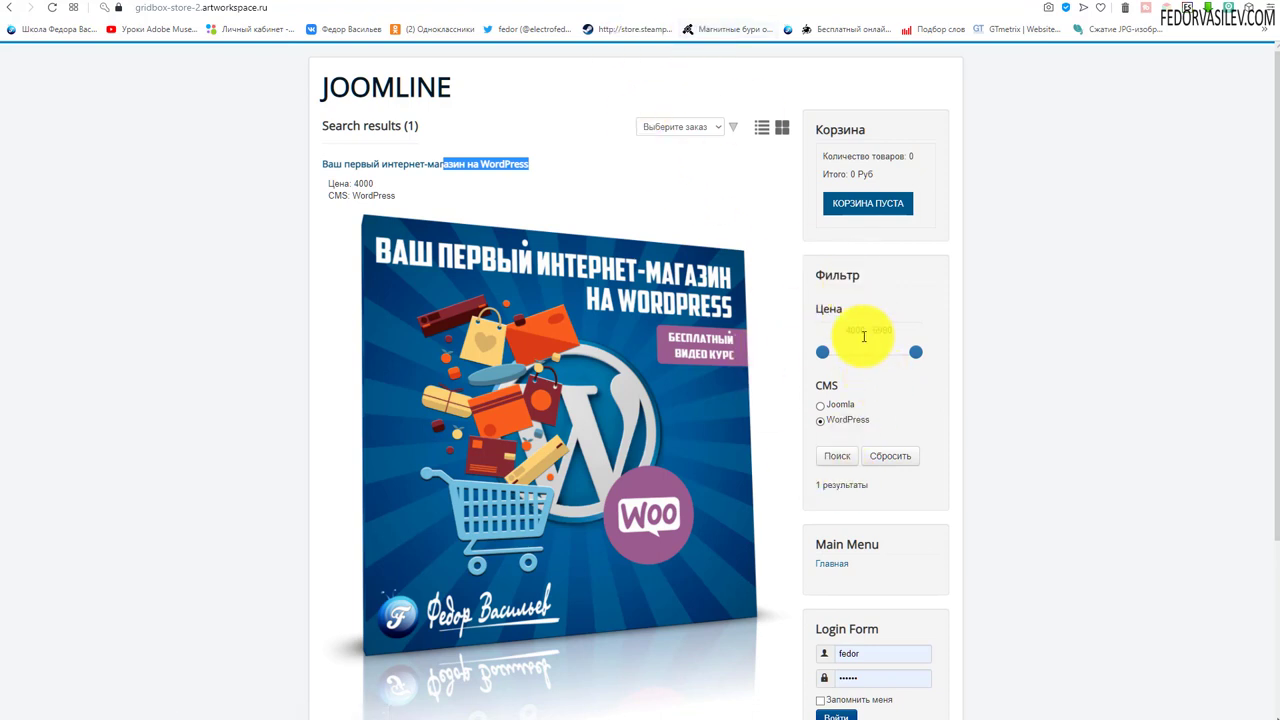
pyautogui.click(826, 459)
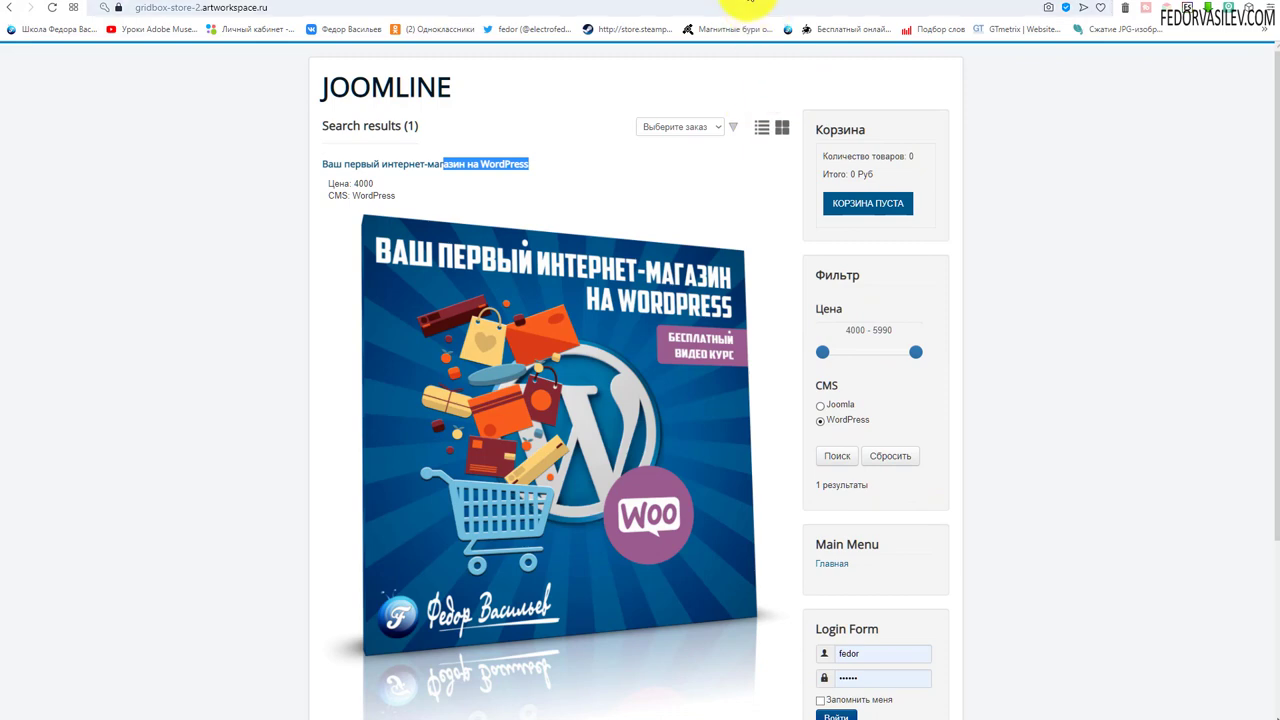
# Step: Set the filter module's template to Standard in its basic parameters and save the module
pyautogui.click(745, 2)
pyautogui.scroll(-3, 530, 300)
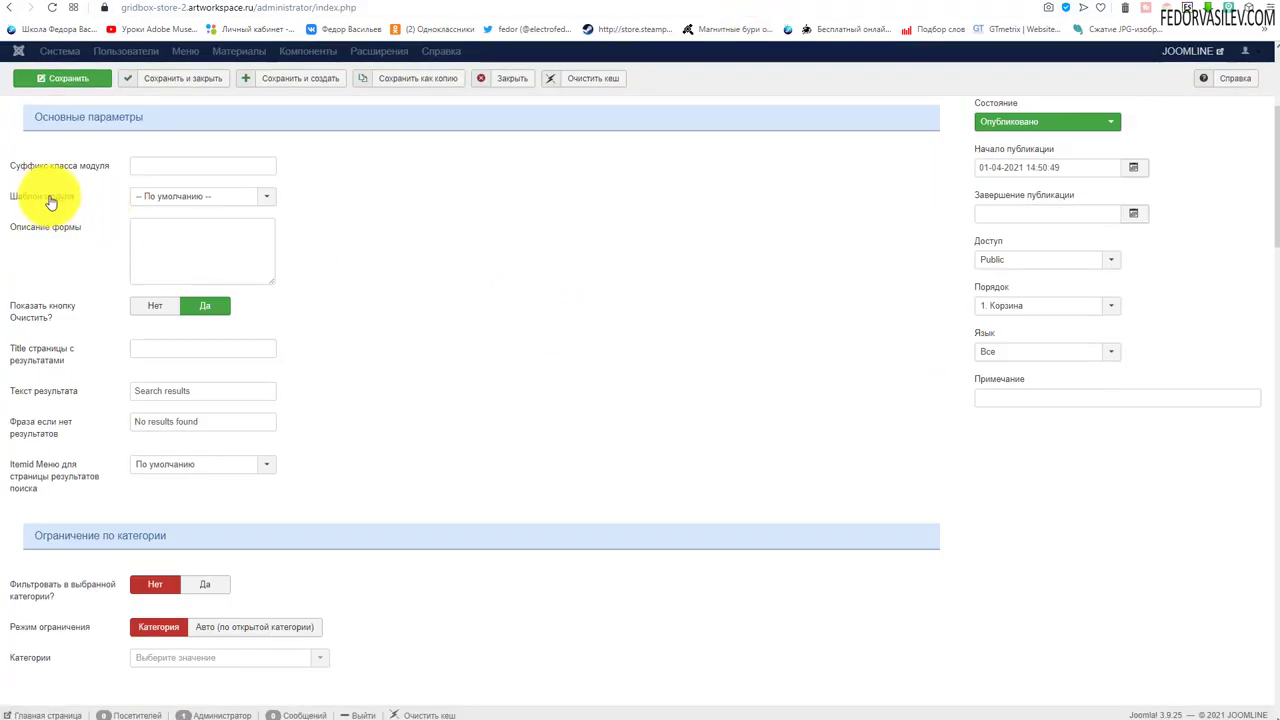
pyautogui.click(163, 194)
pyautogui.click(155, 230)
pyautogui.scroll(2, 157, 309)
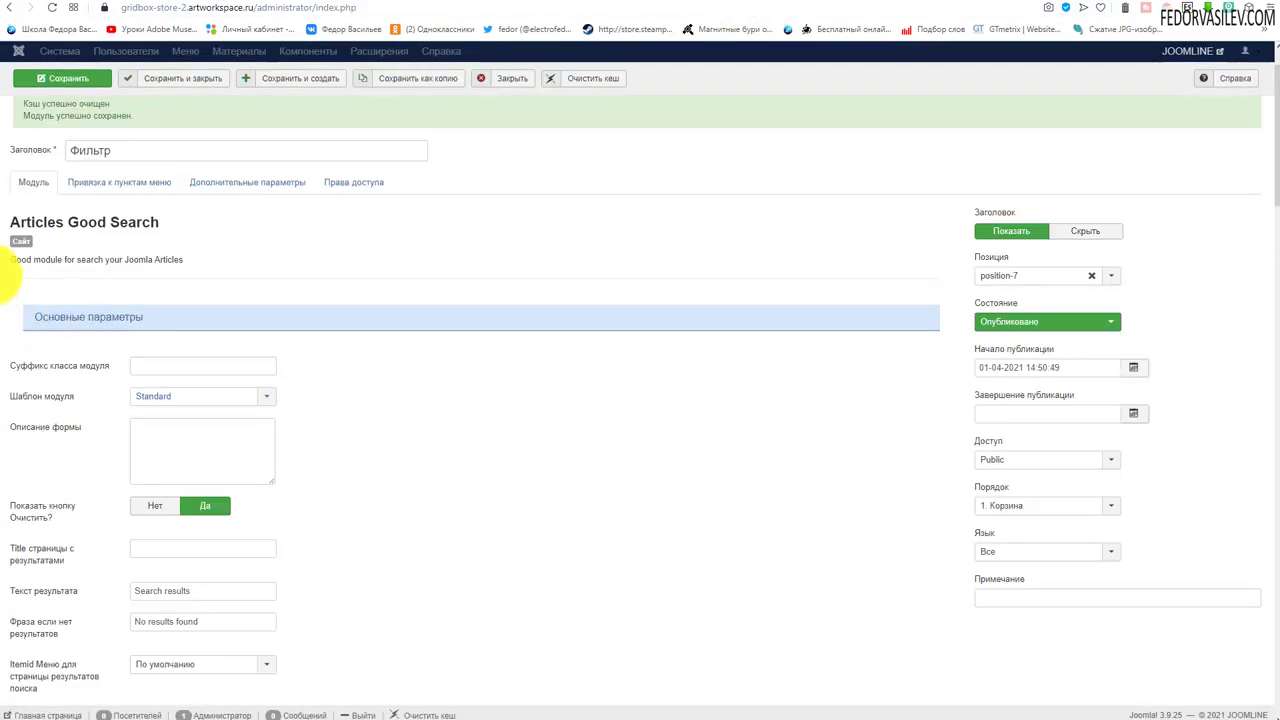
pyautogui.click(84, 80)
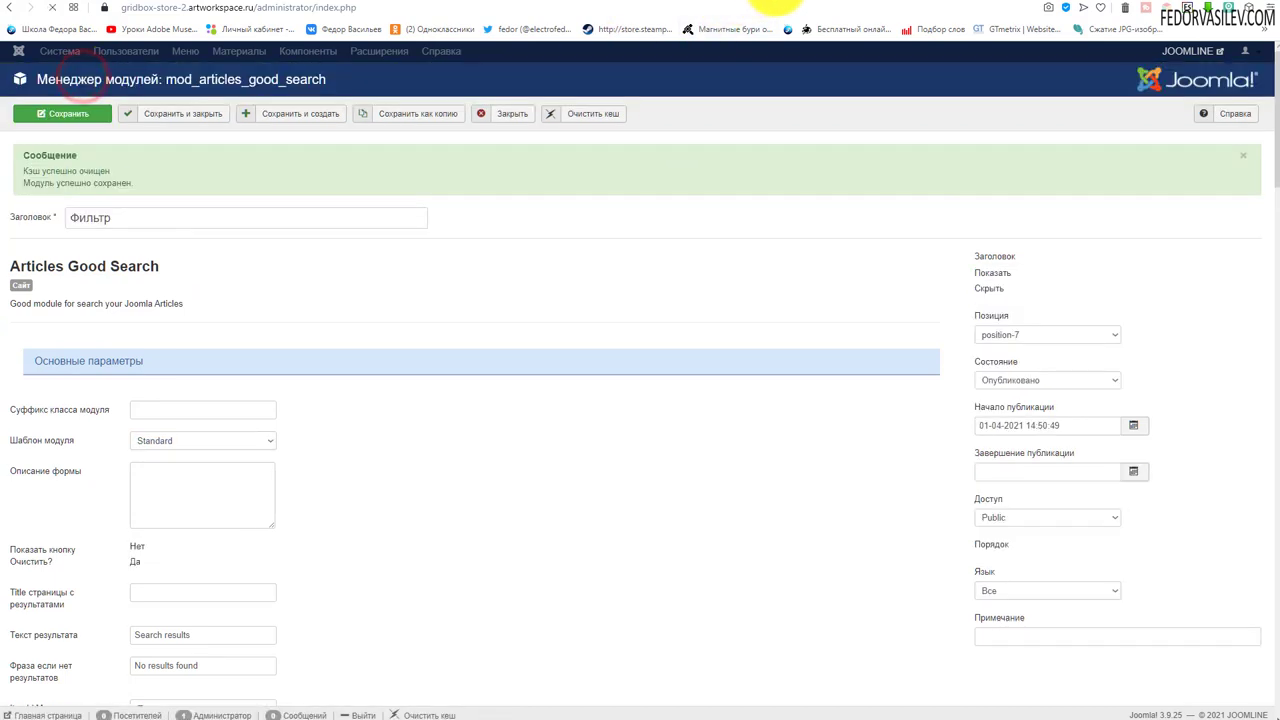
# Step: Reload the search results page, try the Цена slider in the restyled Фильтр block and run the search
pyautogui.click(786, 3)
pyautogui.click(50, 8)
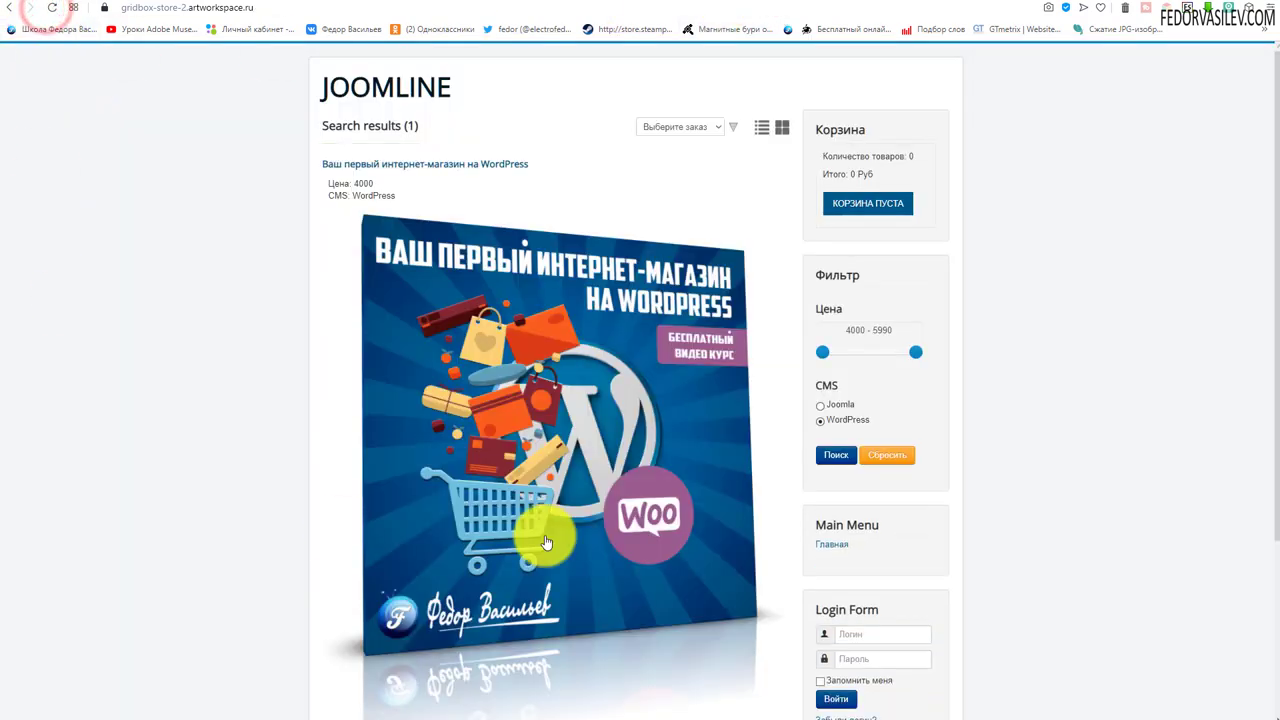
pyautogui.moveTo(891, 357); pyautogui.dragTo(915, 352)
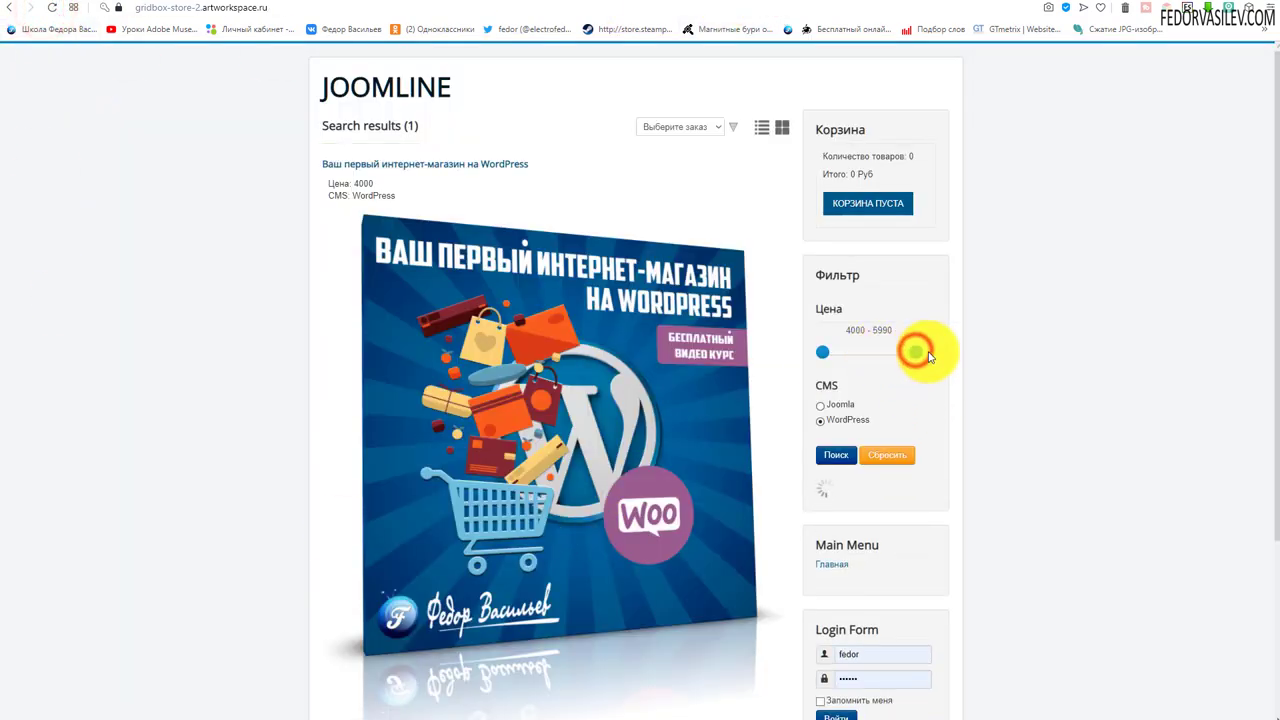
pyautogui.click(836, 468)
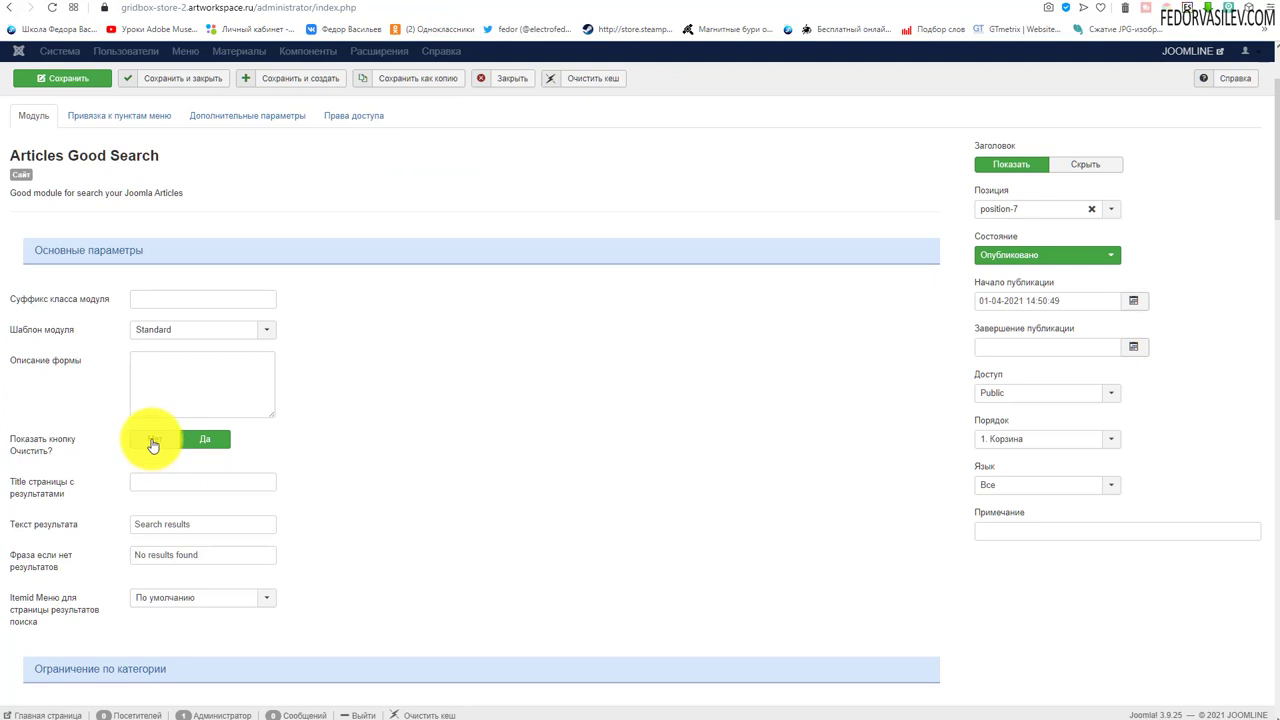
# Step: Set the module's clear button option to Нет, save it and check the Фильтр block on the reloaded site
pyautogui.click(153, 445)
pyautogui.click(88, 77)
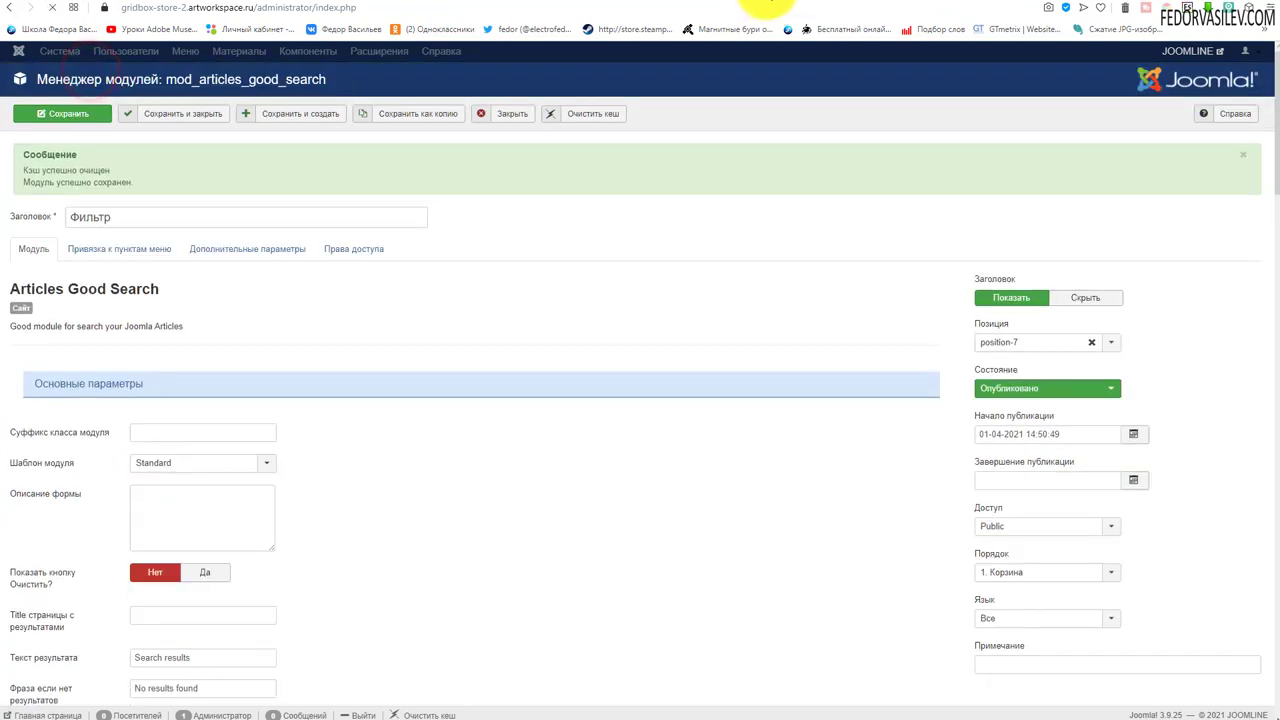
pyautogui.click(768, 3)
pyautogui.click(49, 12)
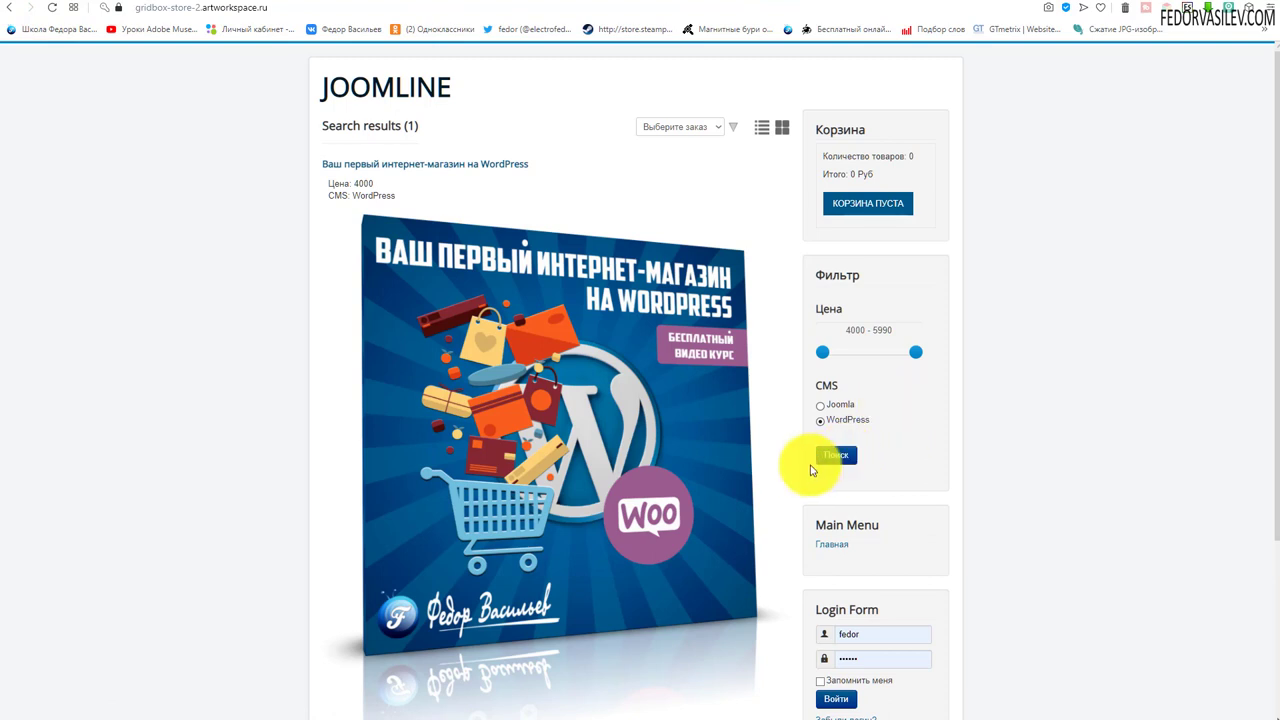
# Step: Set the clear button option to Да, the result text to «Результаты поиска» and the no-results phrase to «Никаких результатов не найдено», and save the module
pyautogui.click(698, 3)
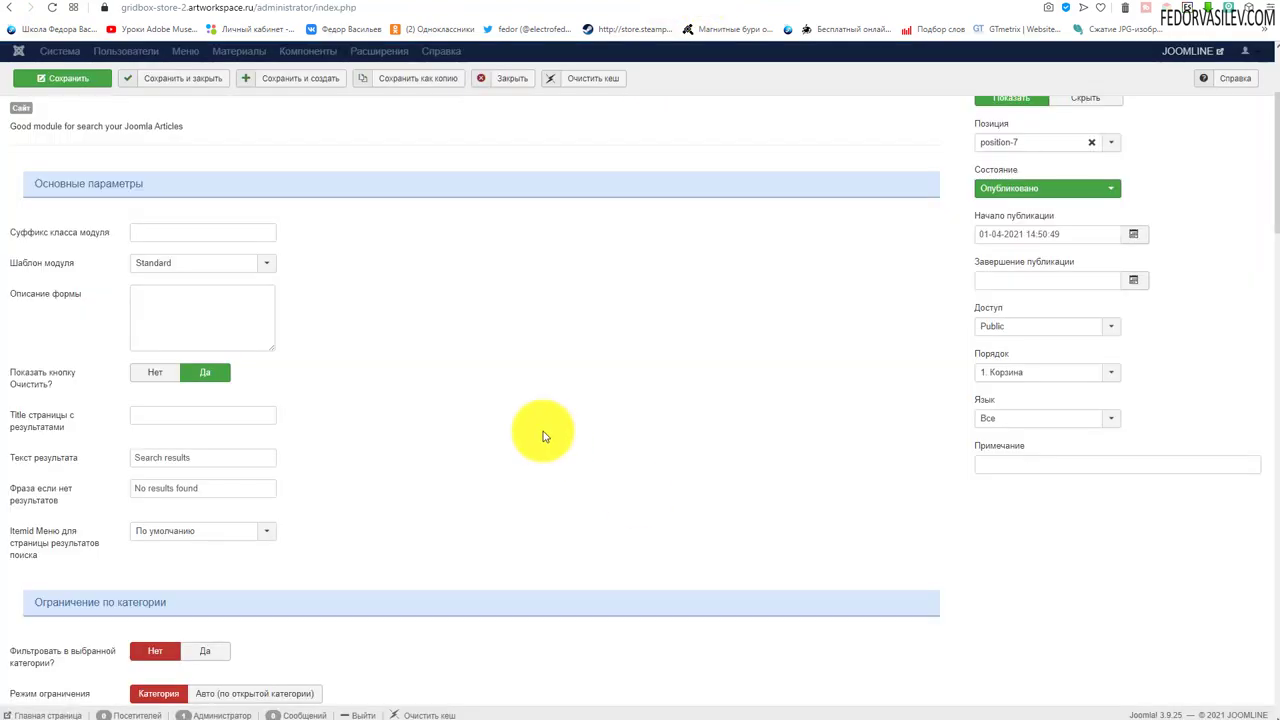
pyautogui.tripleClick(195, 461)
pyautogui.click(210, 488)
pyautogui.moveTo(75, 492)
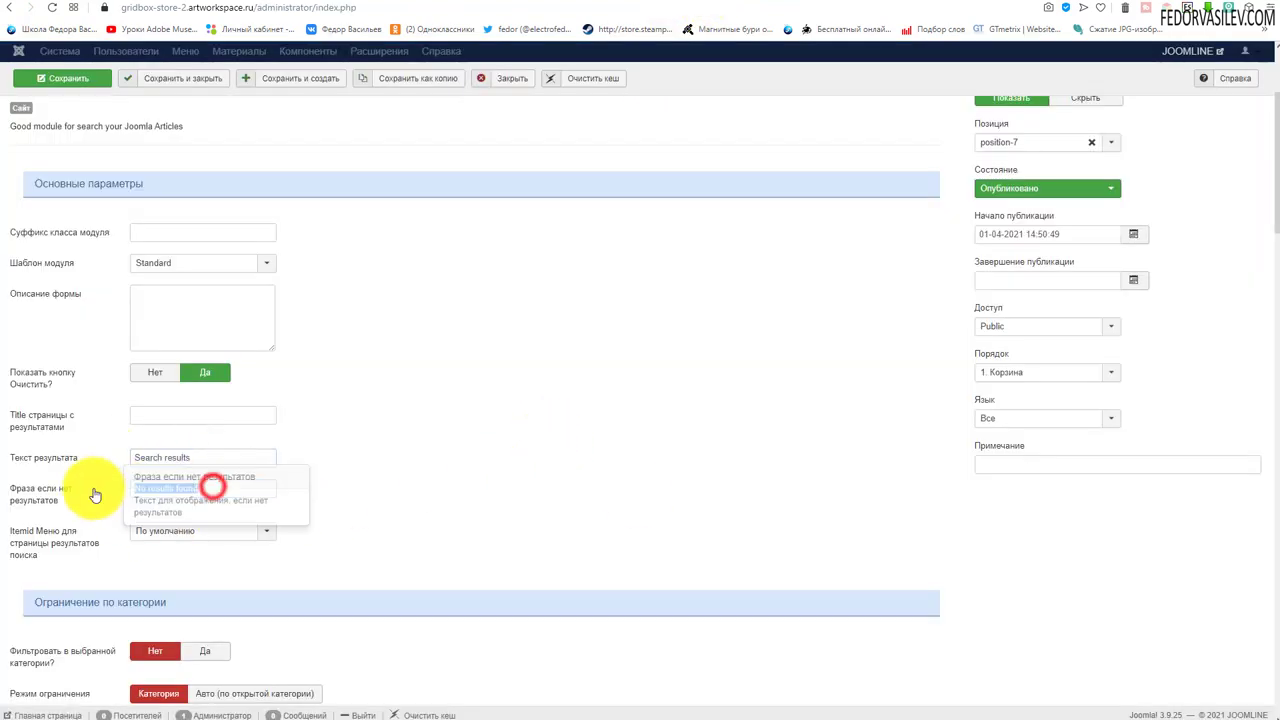
pyautogui.tripleClick(200, 488)
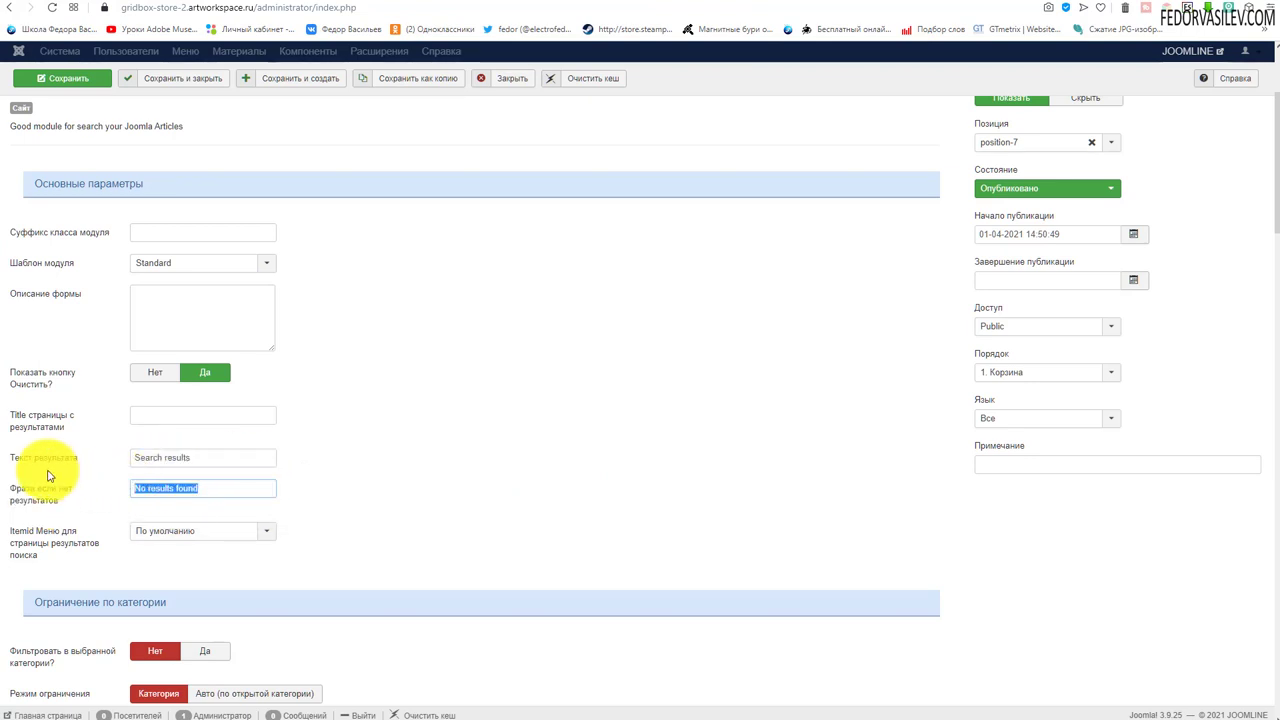
pyautogui.moveTo(40, 468)
pyautogui.press('BackSpace')
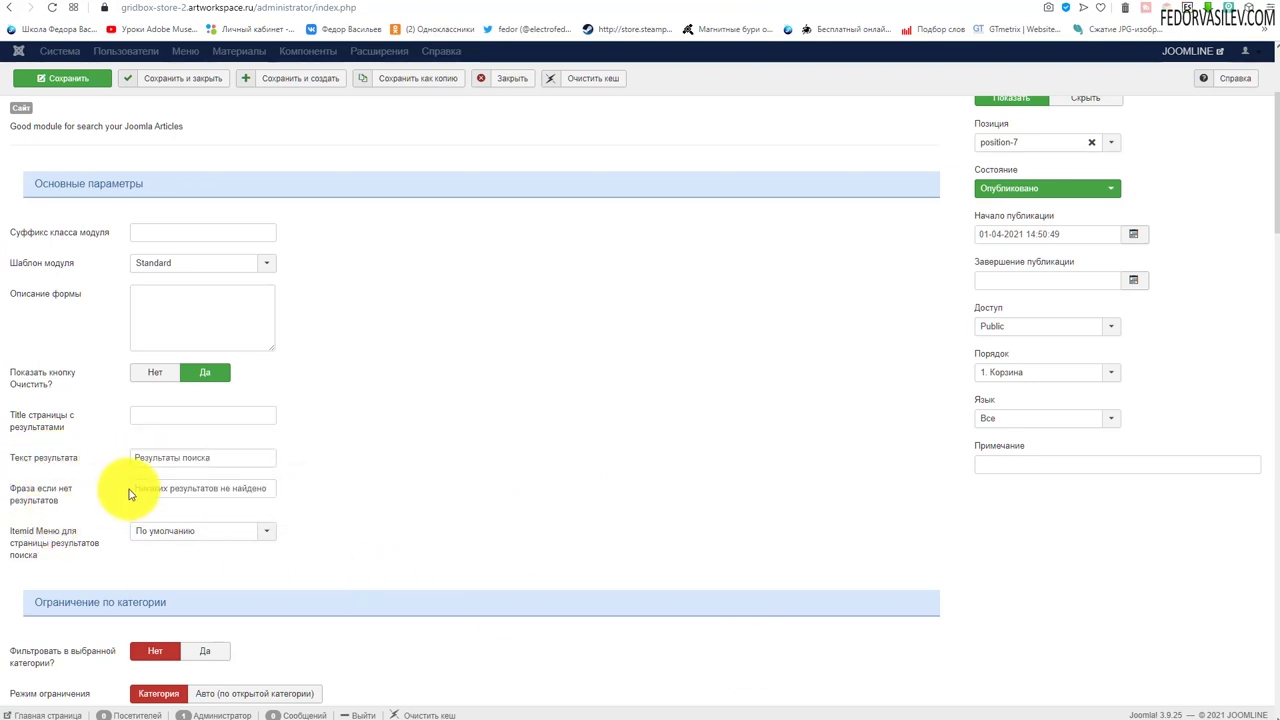
pyautogui.tripleClick(228, 459)
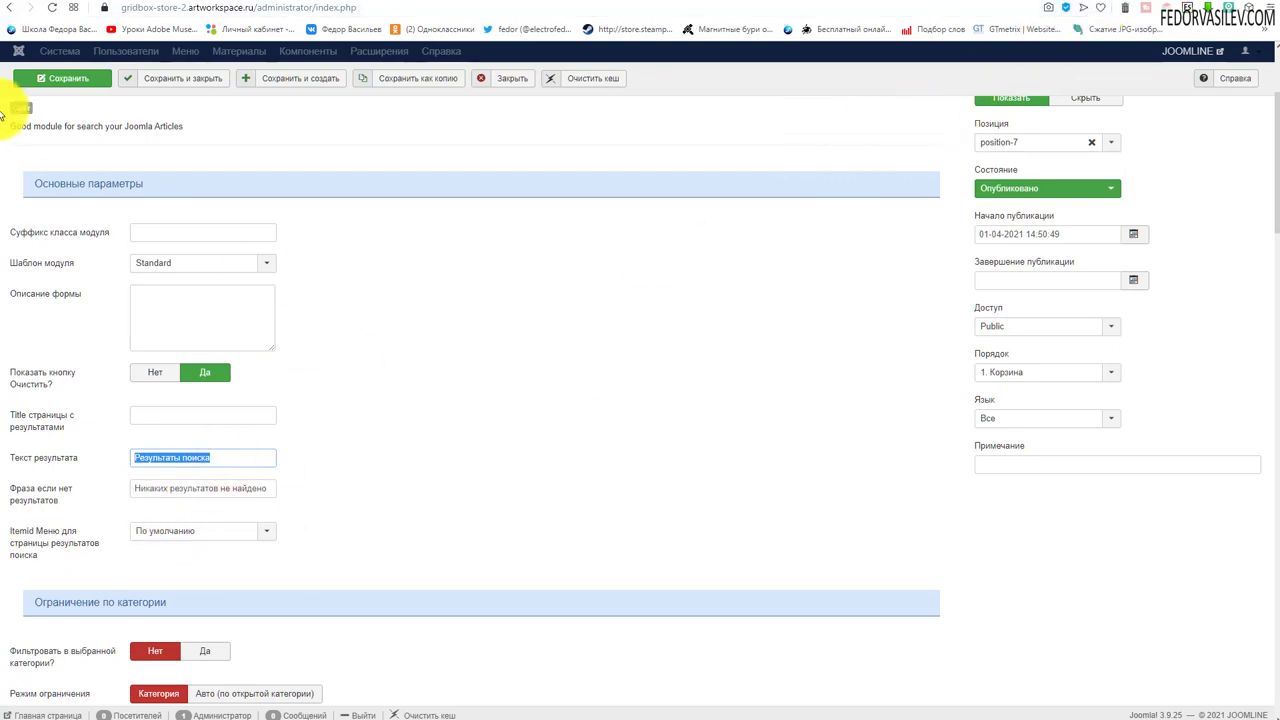
pyautogui.click(34, 82)
# Step: Reload the site's search results page and examine the results heading
pyautogui.click(730, 3)
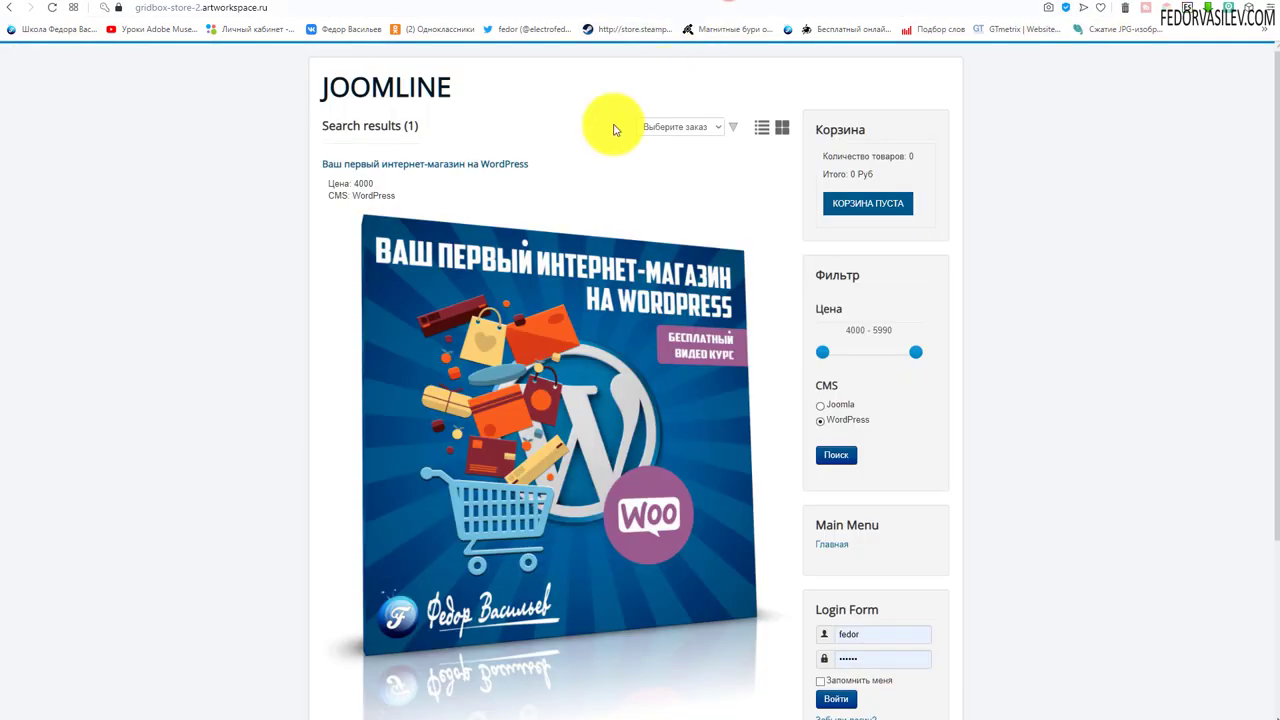
pyautogui.moveTo(430, 125); pyautogui.dragTo(318, 126)
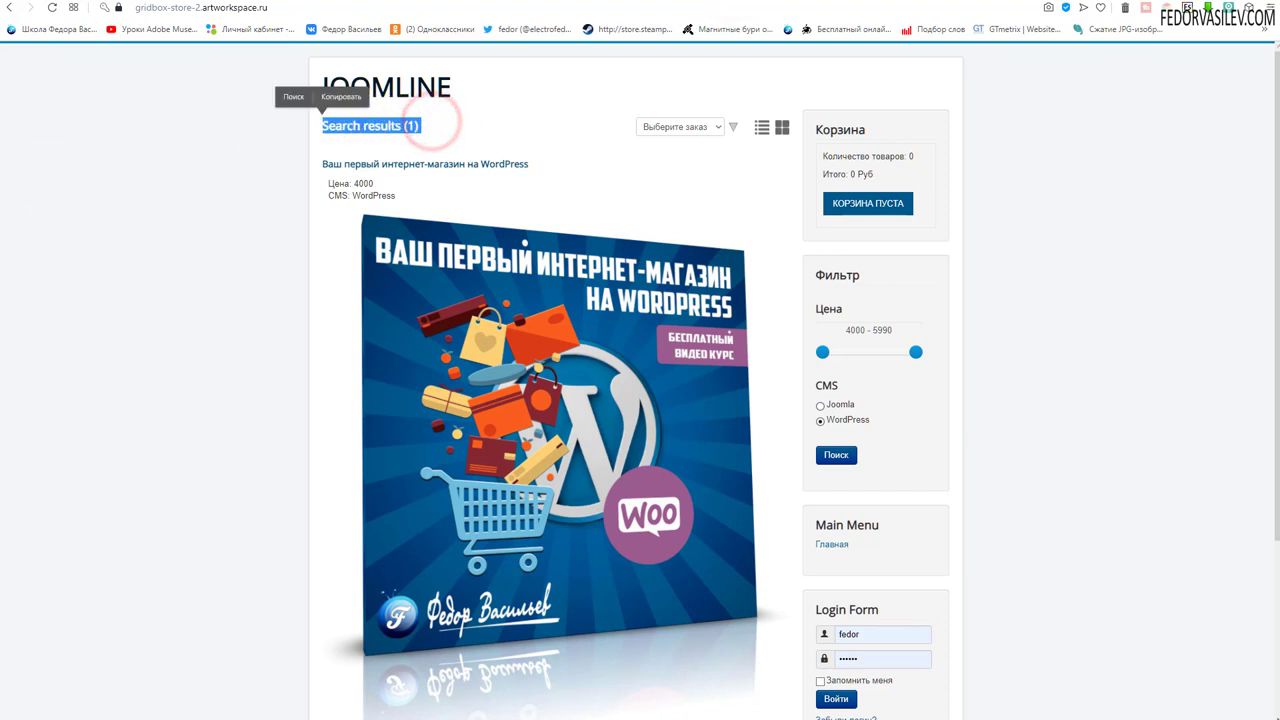
pyautogui.click(52, 7)
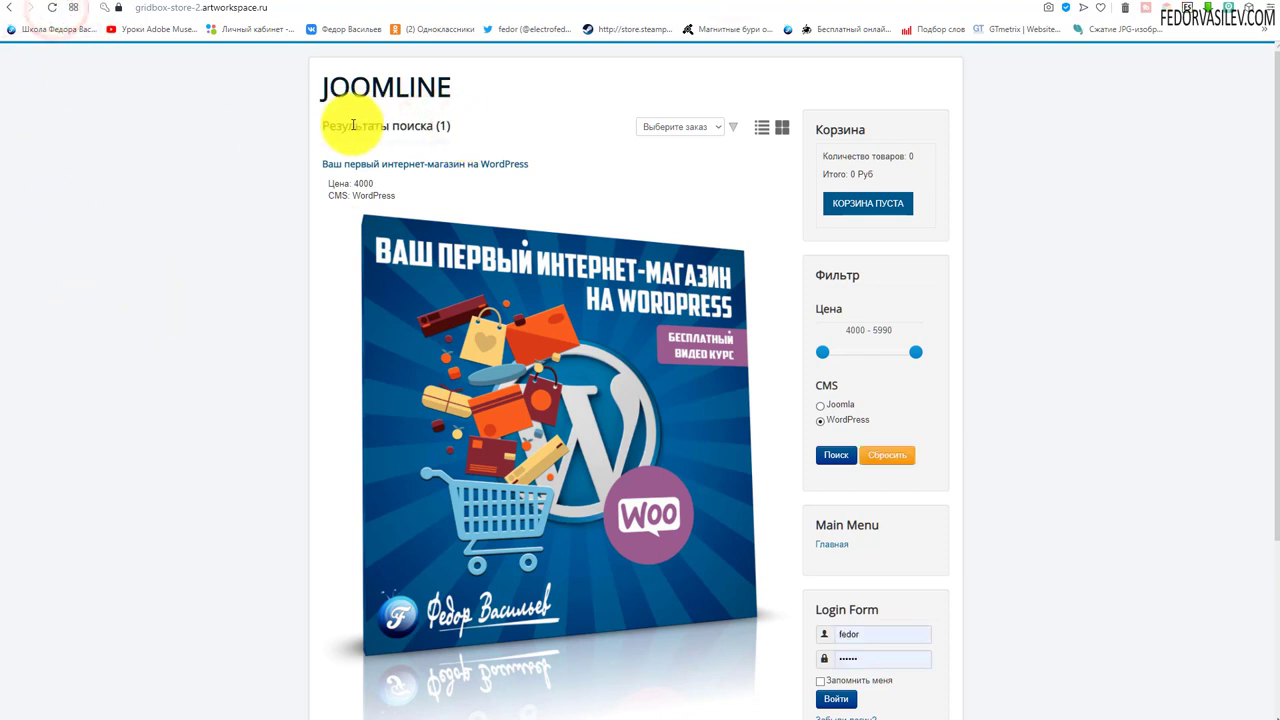
pyautogui.moveTo(323, 127); pyautogui.dragTo(514, 123)
pyautogui.click(519, 128)
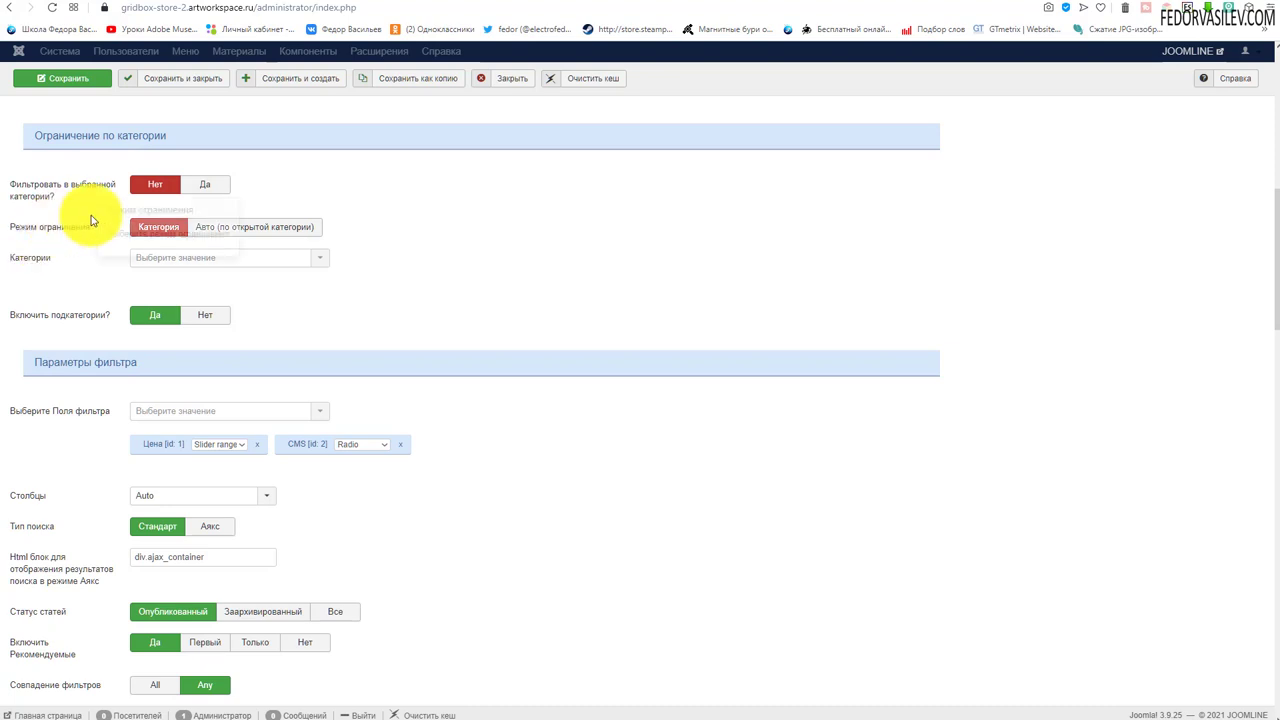
# Step: Select the Wordpress and Joomla categories in the module's category restriction, removing the duplicate Wordpress entry
pyautogui.click(169, 265)
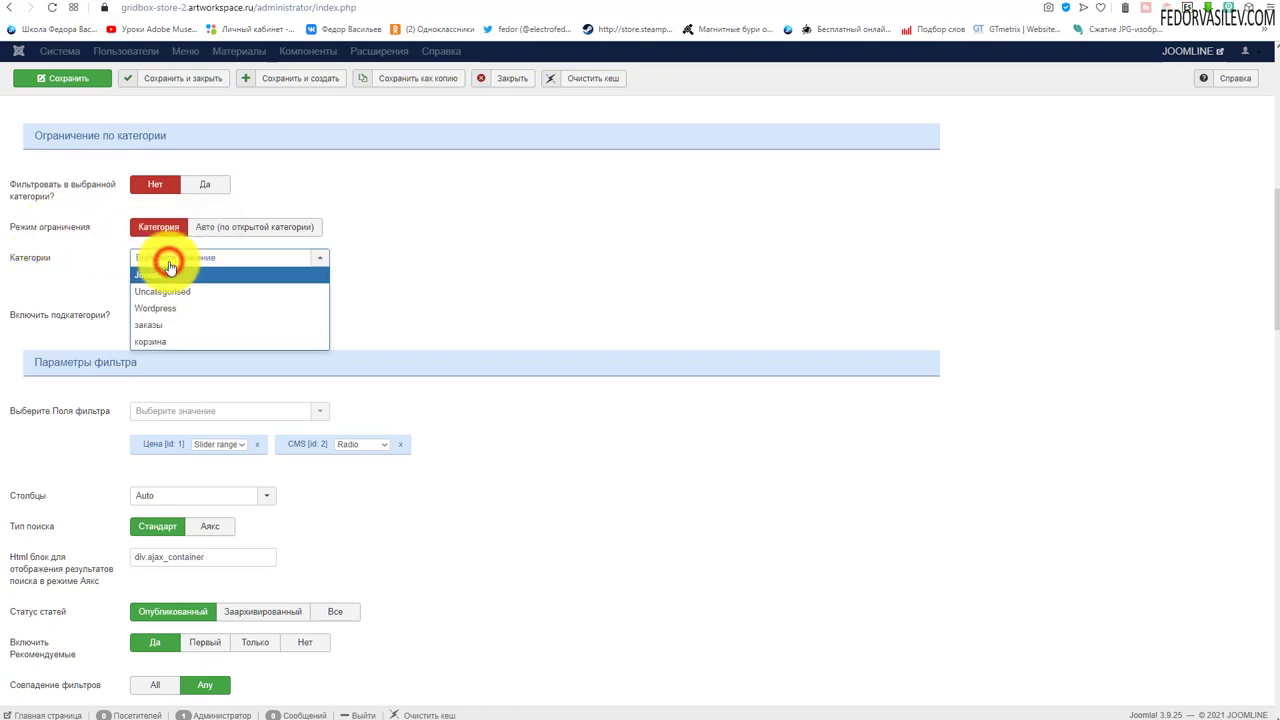
pyautogui.click(174, 312)
pyautogui.click(169, 263)
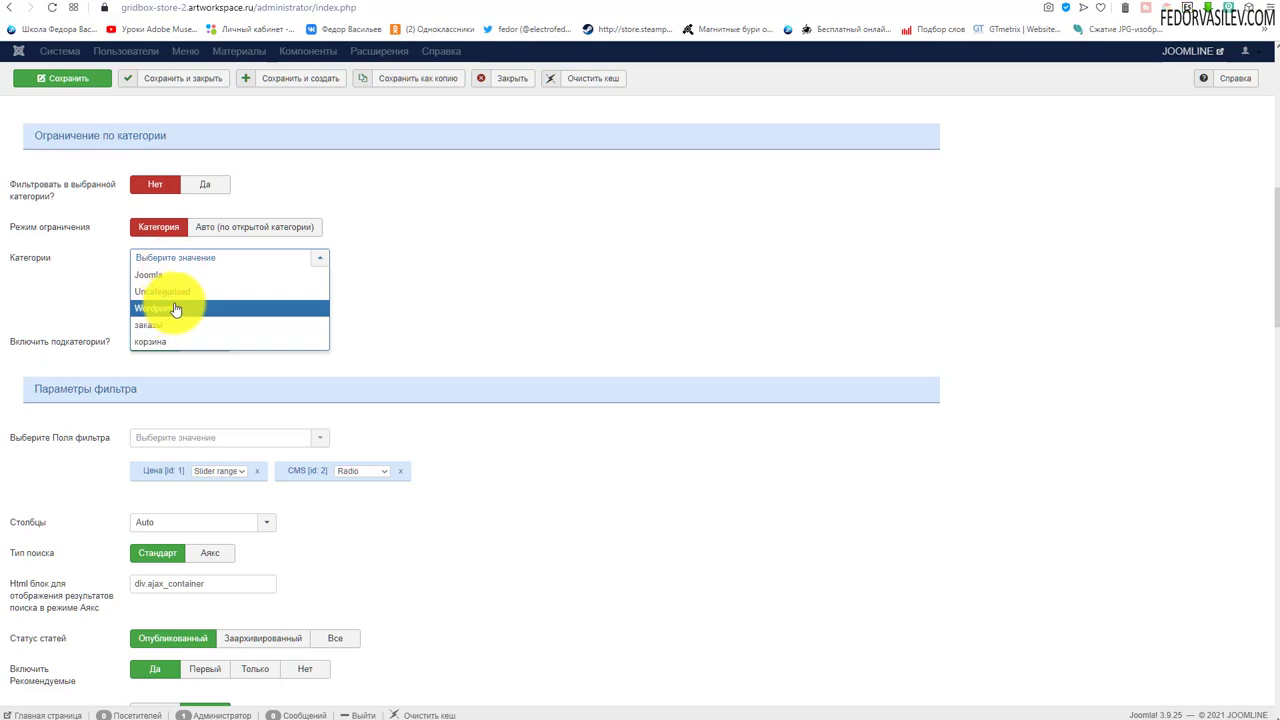
pyautogui.click(180, 310)
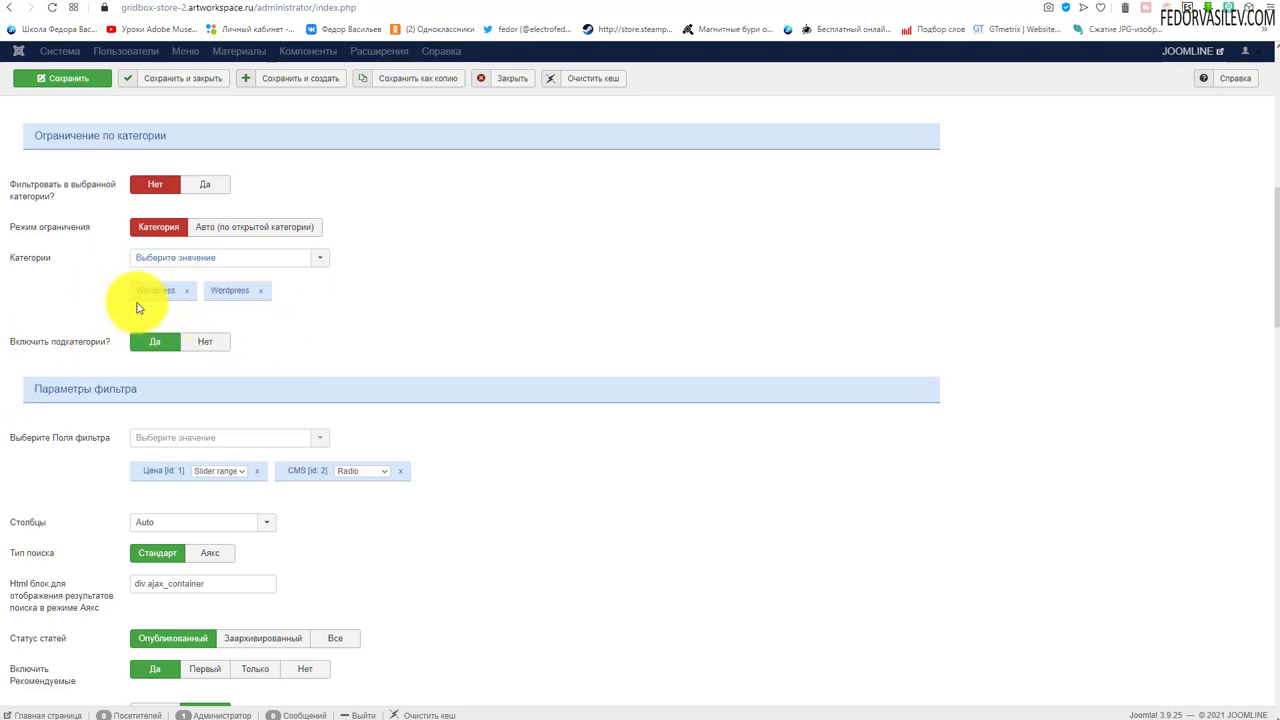
pyautogui.click(258, 291)
pyautogui.click(229, 257)
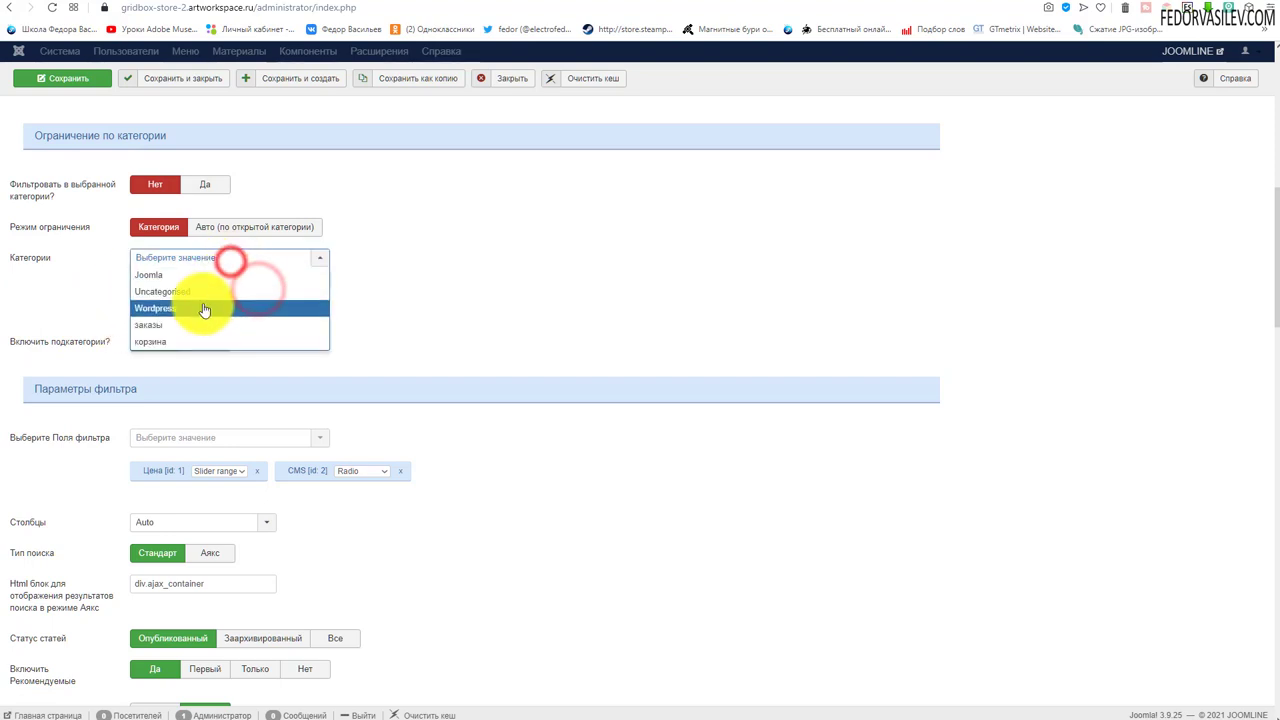
pyautogui.click(176, 273)
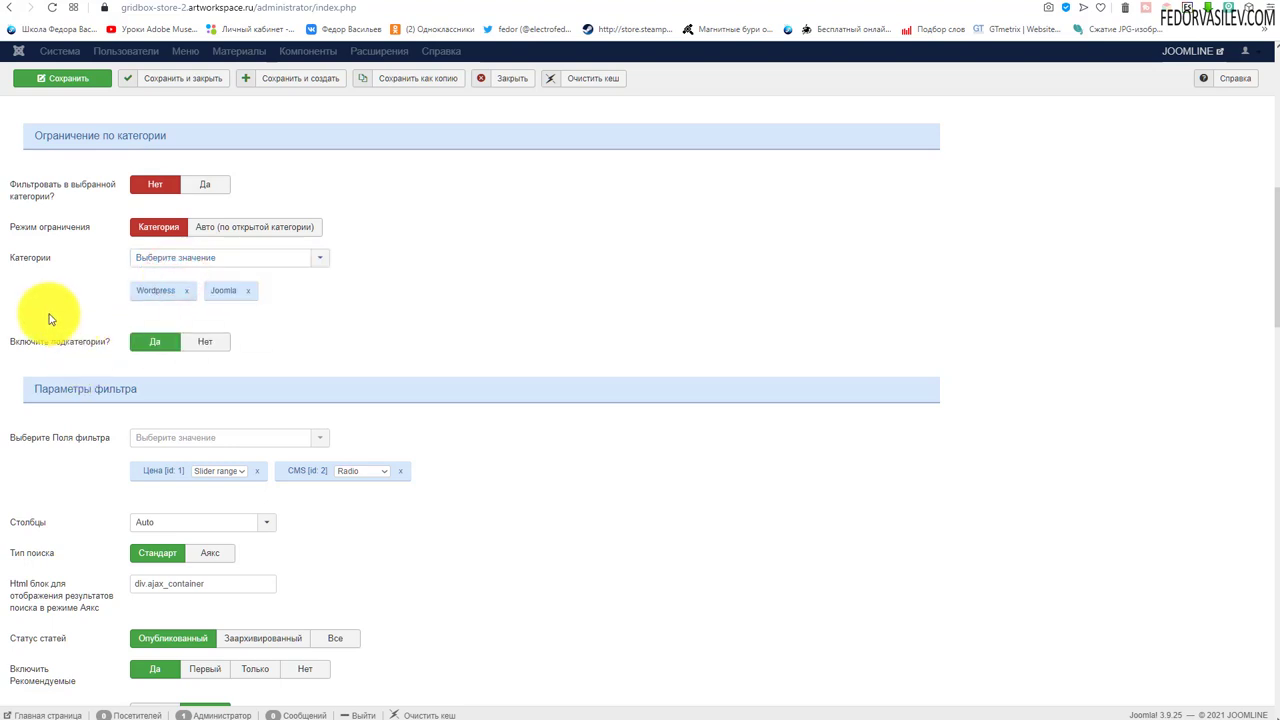
# Step: Set the include subcategories option to Нет in the category restriction section and save the module
pyautogui.click(132, 343)
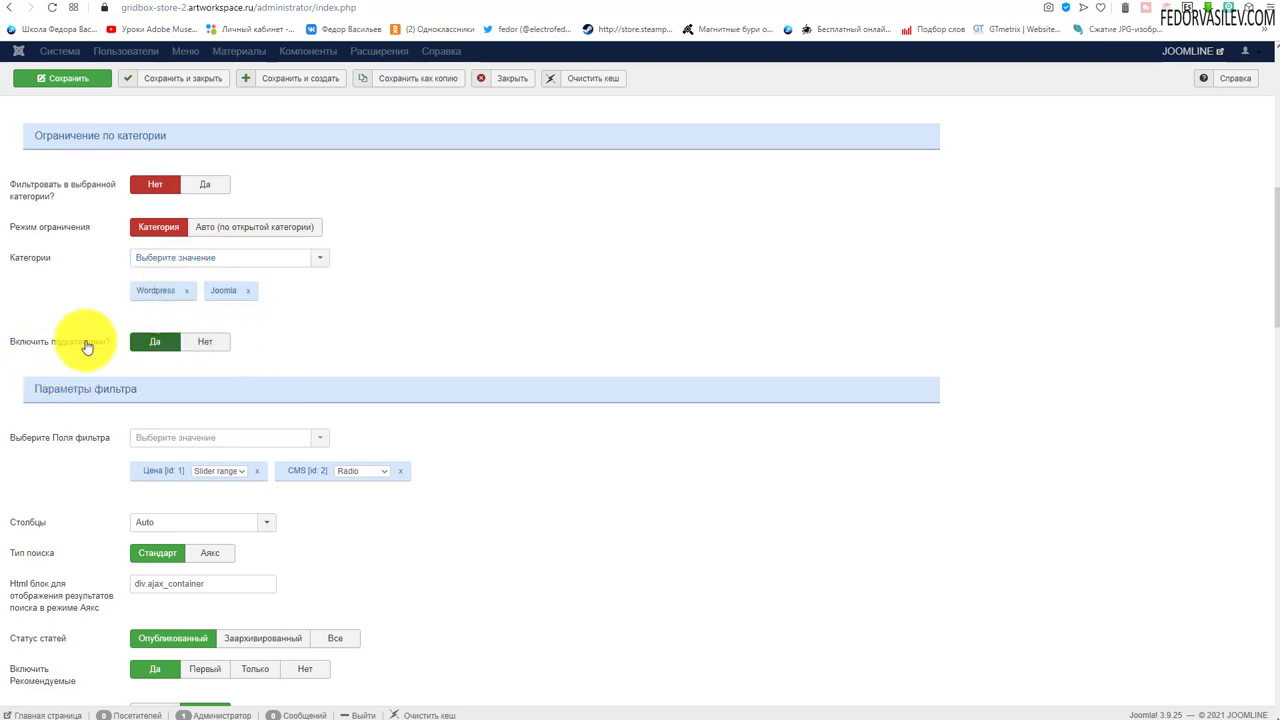
pyautogui.click(202, 343)
pyautogui.click(78, 78)
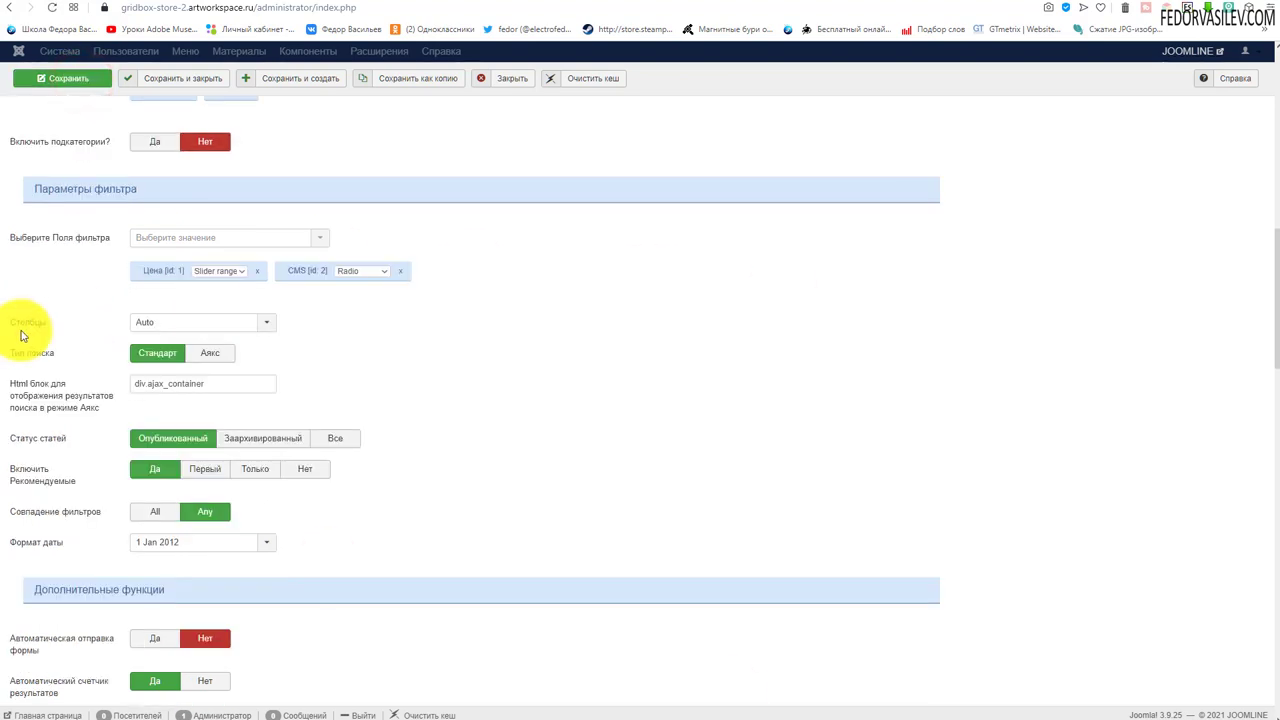
# Step: Check the columns setting, leaving it on Auto, and examine the Фильтр block on the site
pyautogui.click(189, 325)
pyautogui.click(184, 373)
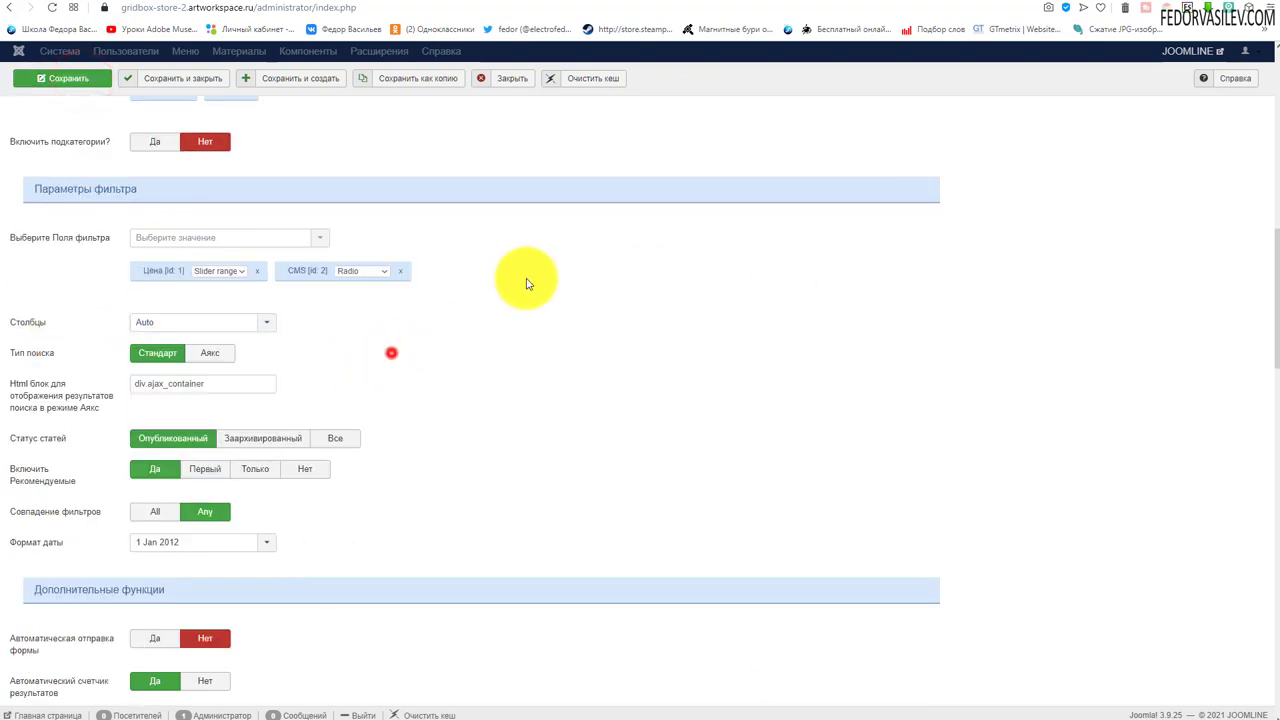
pyautogui.click(742, 2)
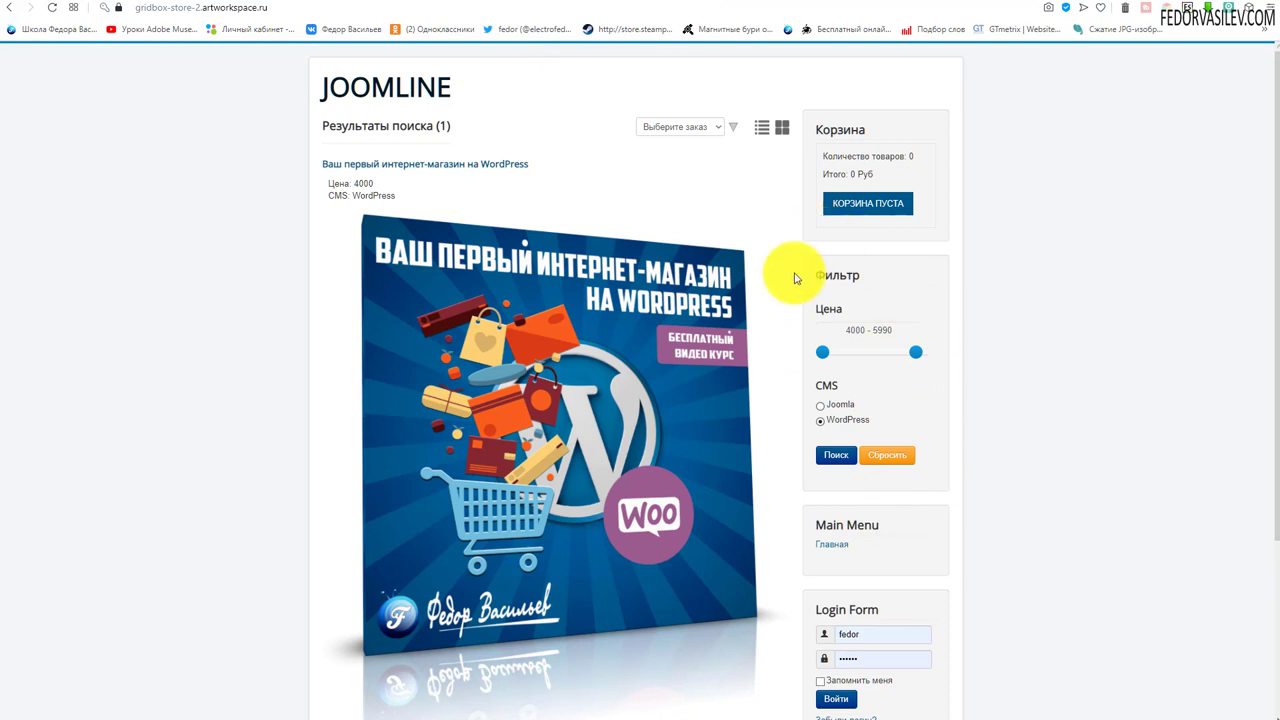
pyautogui.click(695, 3)
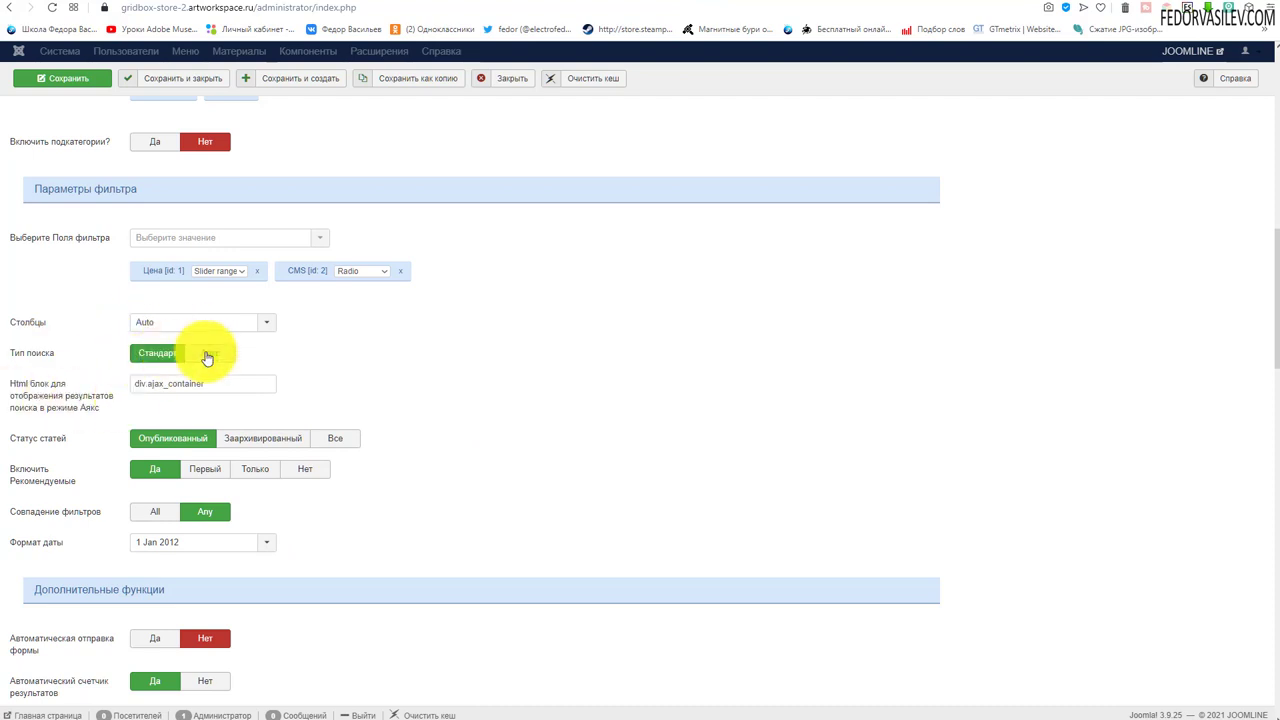
# Step: Set the filter match option (Совпадение фильтров) to All in the filter parameters
pyautogui.scroll(-2, 443, 360)
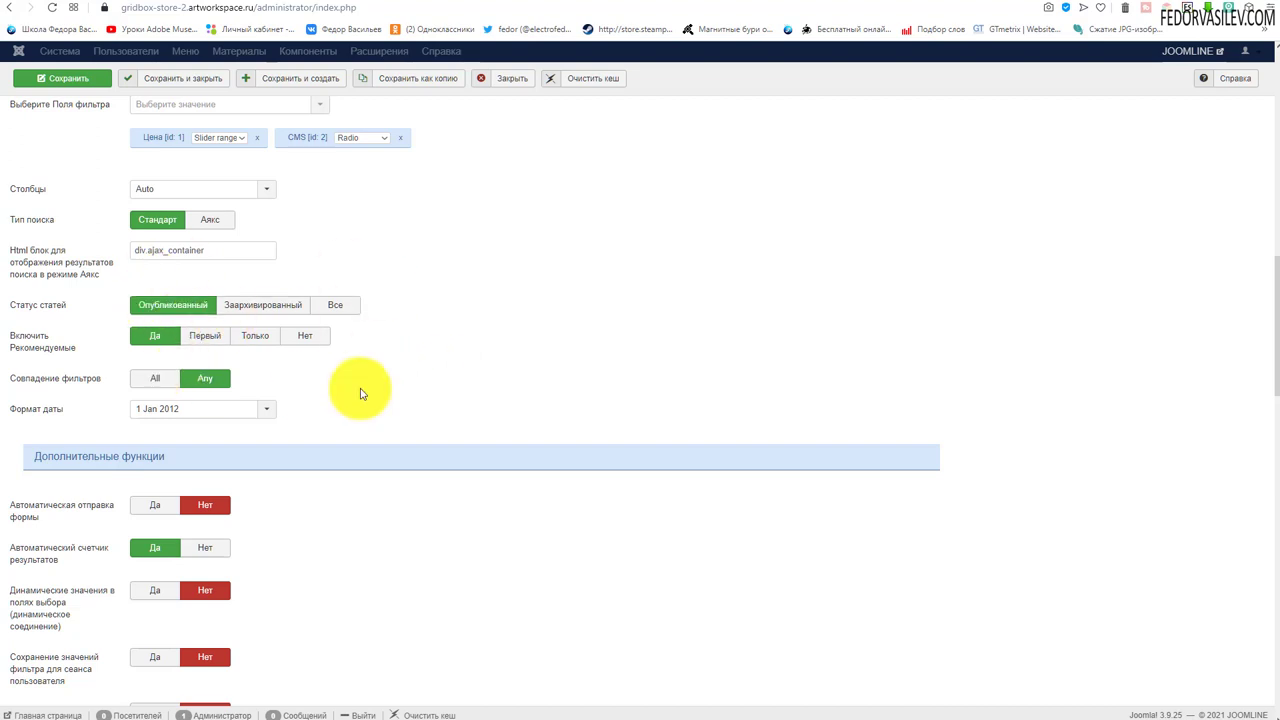
pyautogui.click(149, 385)
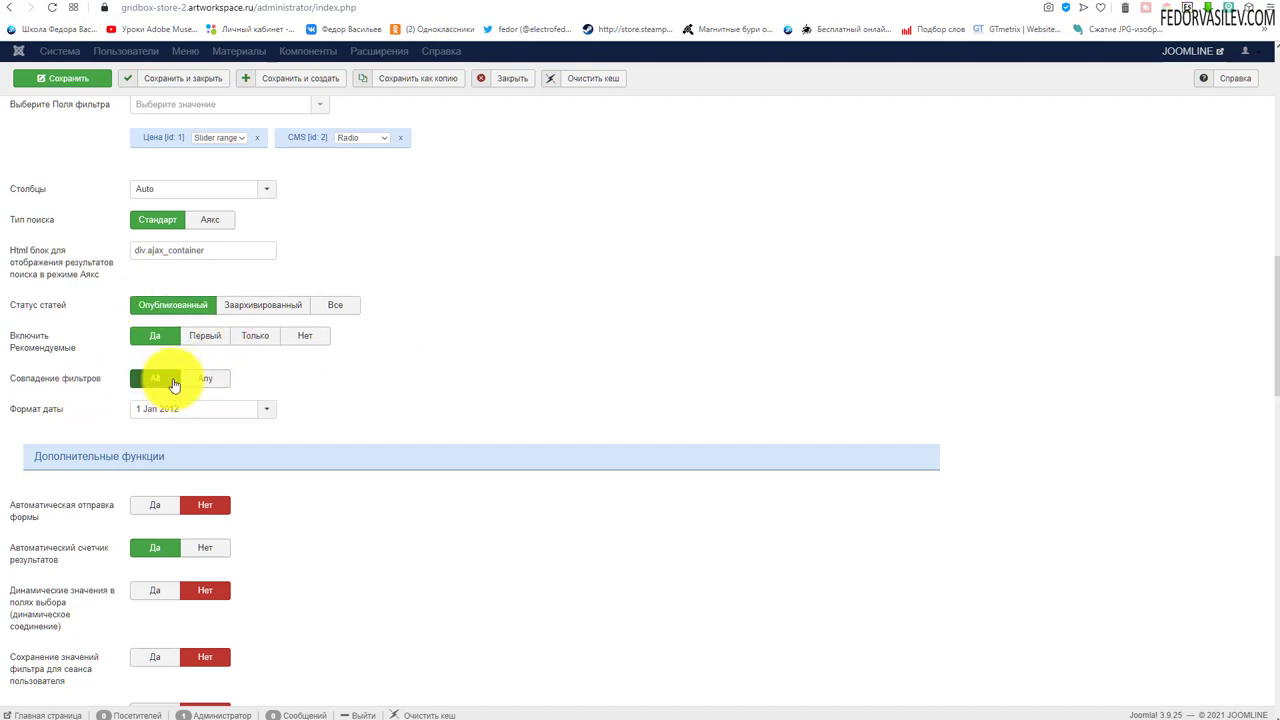
pyautogui.click(194, 378)
pyautogui.click(156, 376)
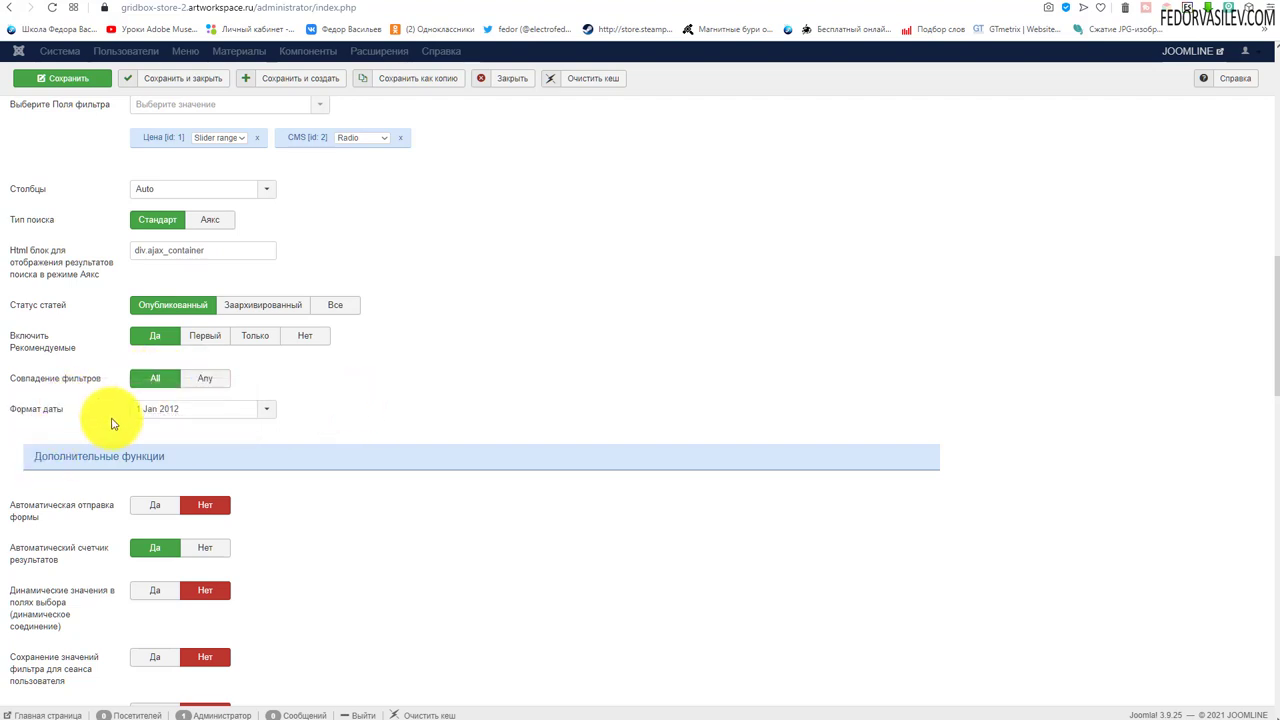
# Step: Set automatic form submission to Да in the additional functions and save the module
pyautogui.scroll(-3, 448, 430)
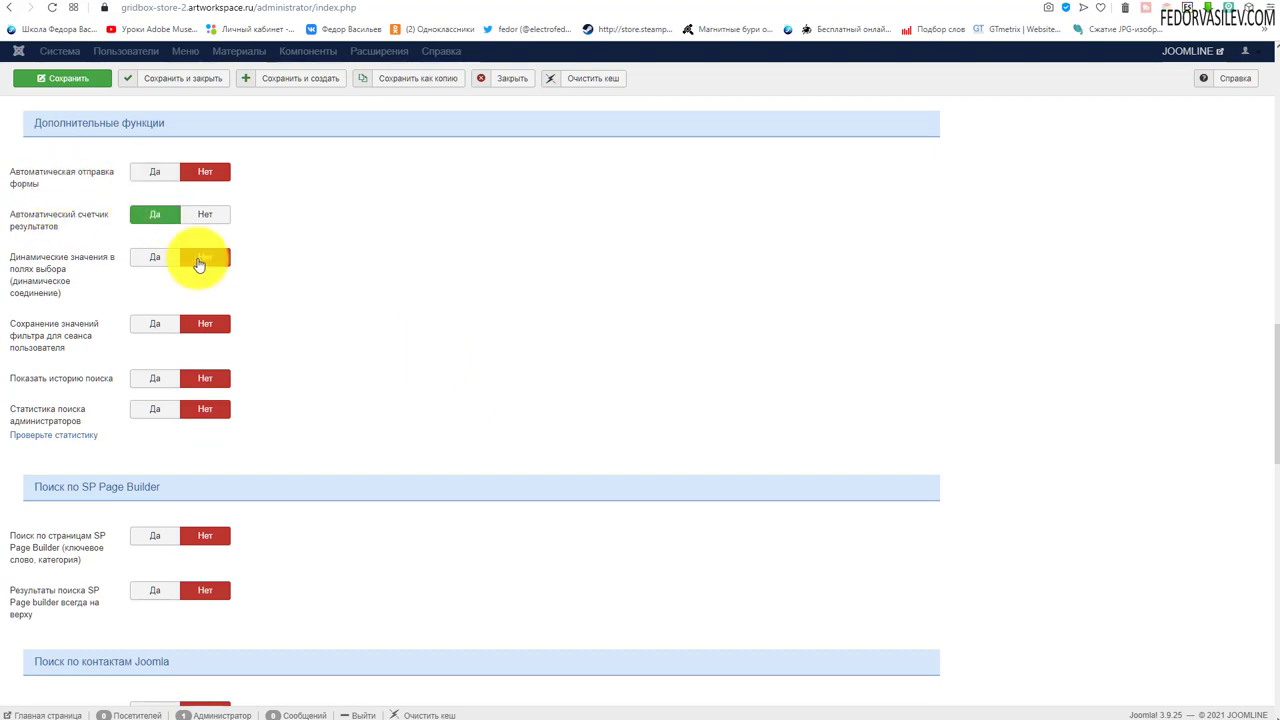
pyautogui.click(155, 172)
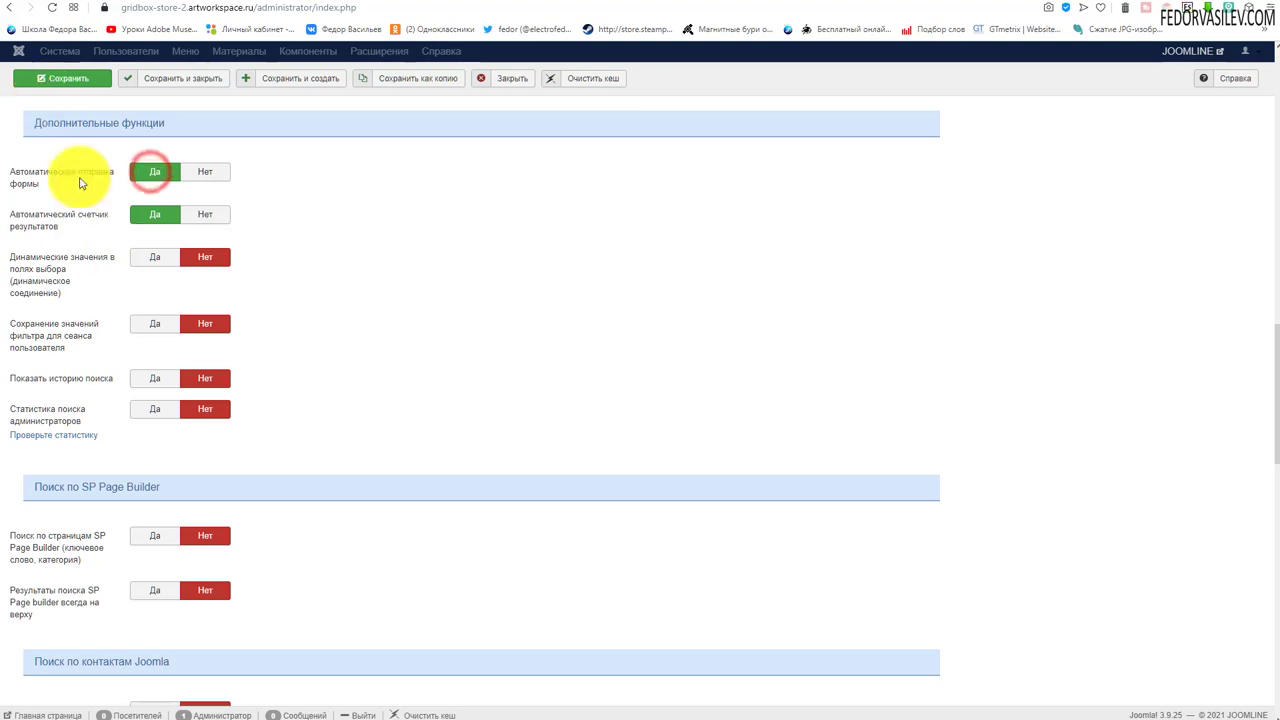
pyautogui.click(63, 78)
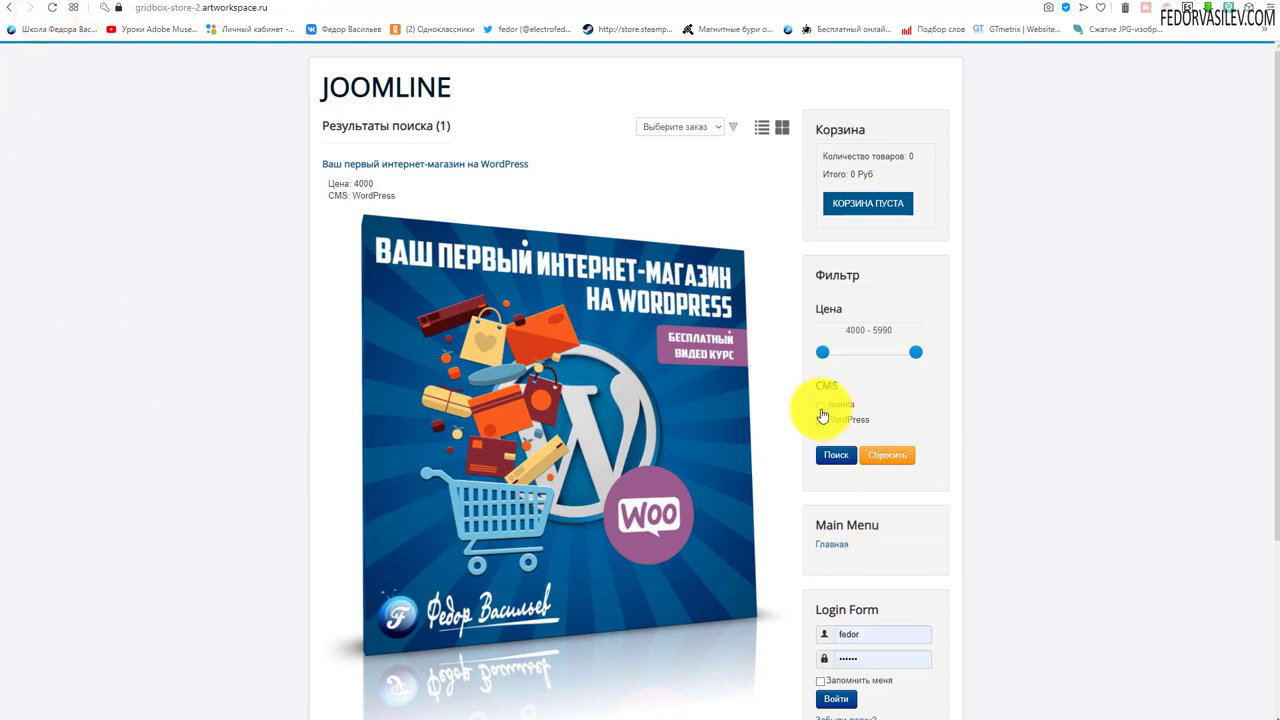
# Step: Test the automatic submission on the site by choosing Joomla in the CMS filter and examine the results
pyautogui.click(821, 406)
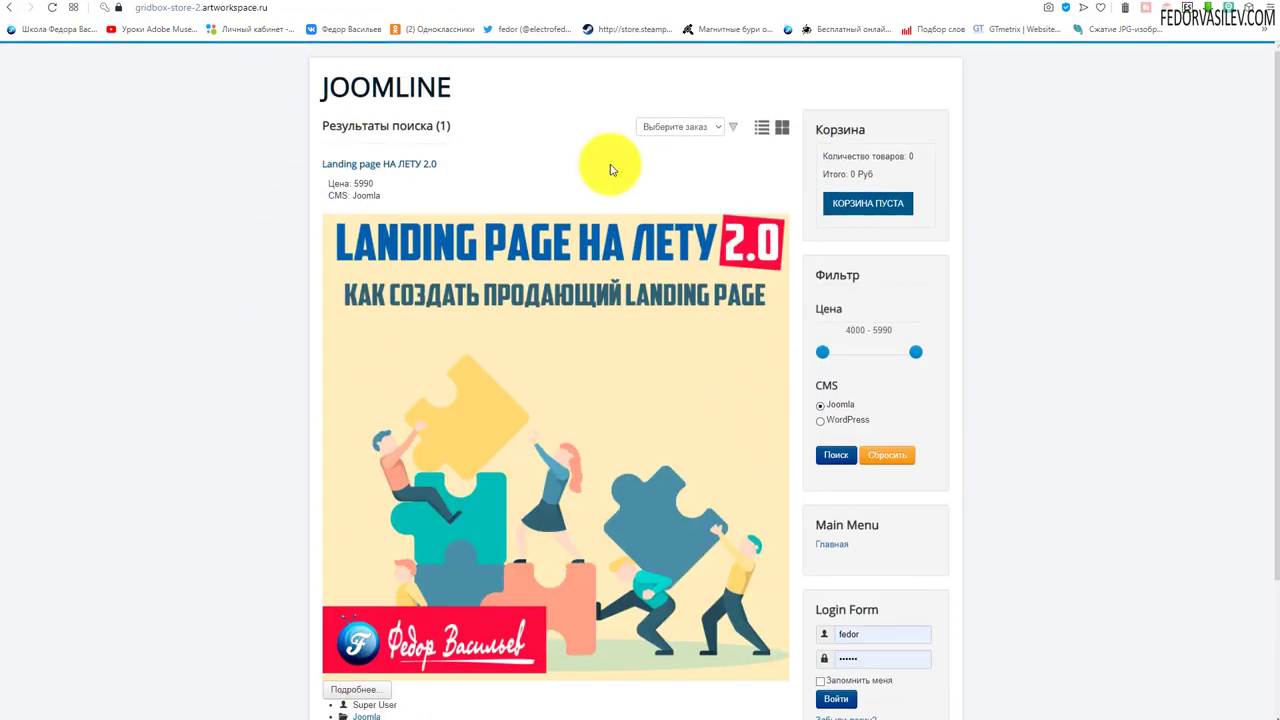
pyautogui.scroll(-2, 500, 360)
pyautogui.scroll(3, 521, 410)
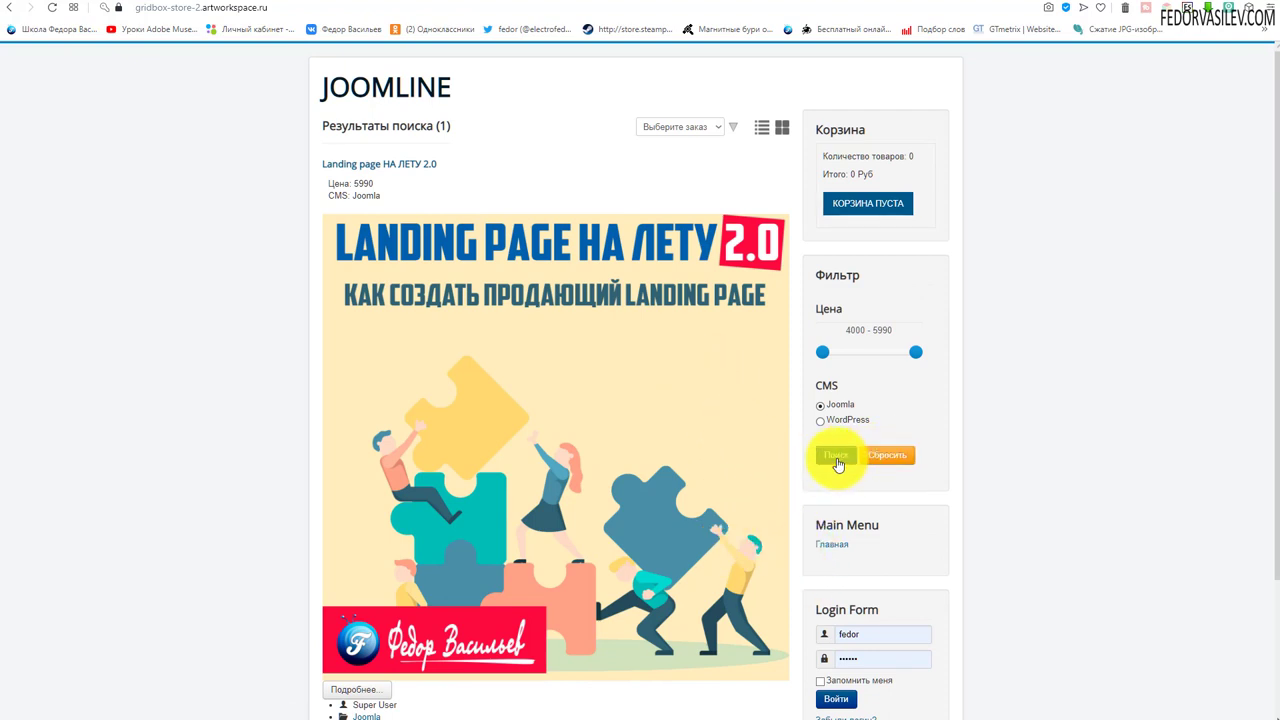
pyautogui.click(820, 421)
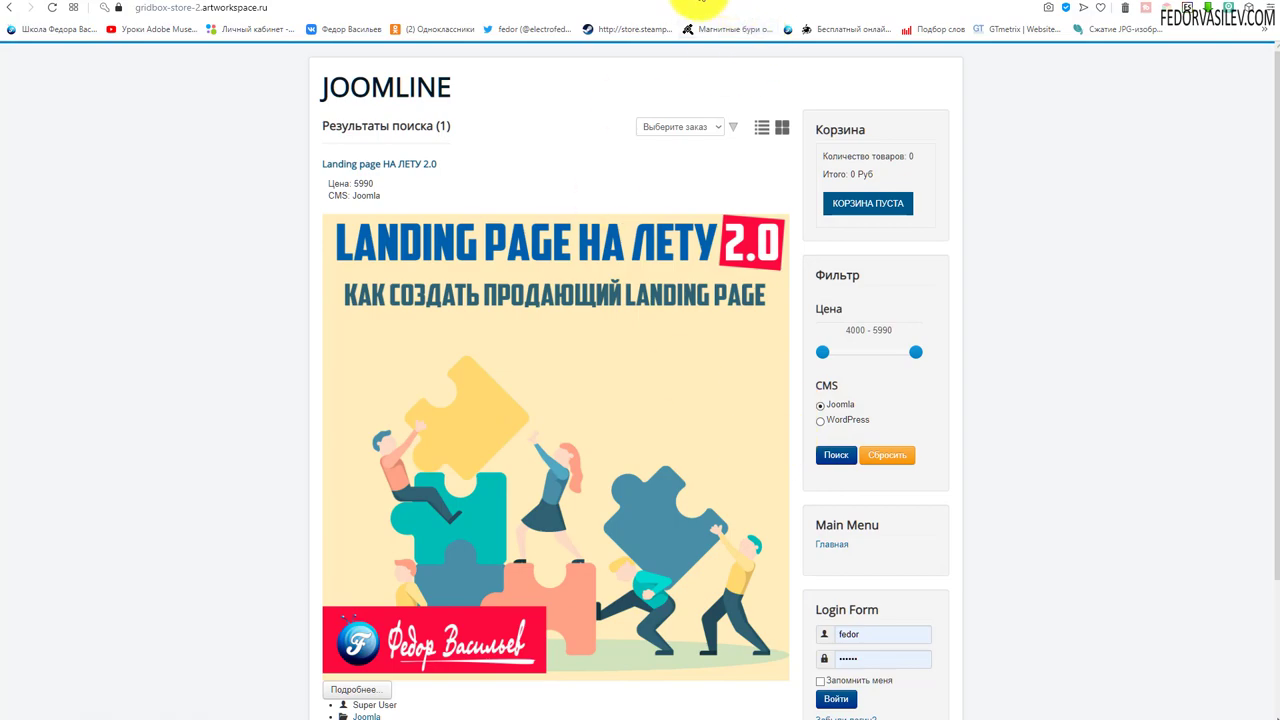
# Step: Set automatic form submission back to Нет and check the Поиск button in the site's filter block
pyautogui.click(702, 2)
pyautogui.scroll(-15, 463, 320)
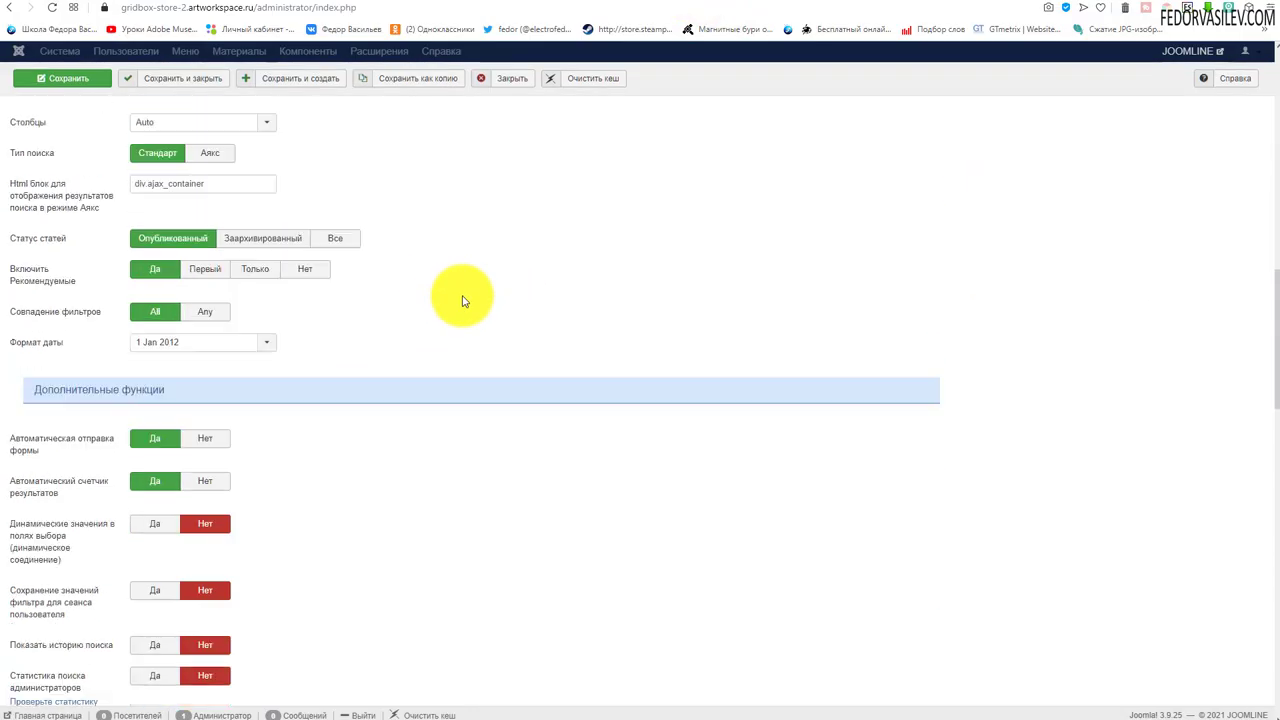
pyautogui.scroll(-1, 463, 300)
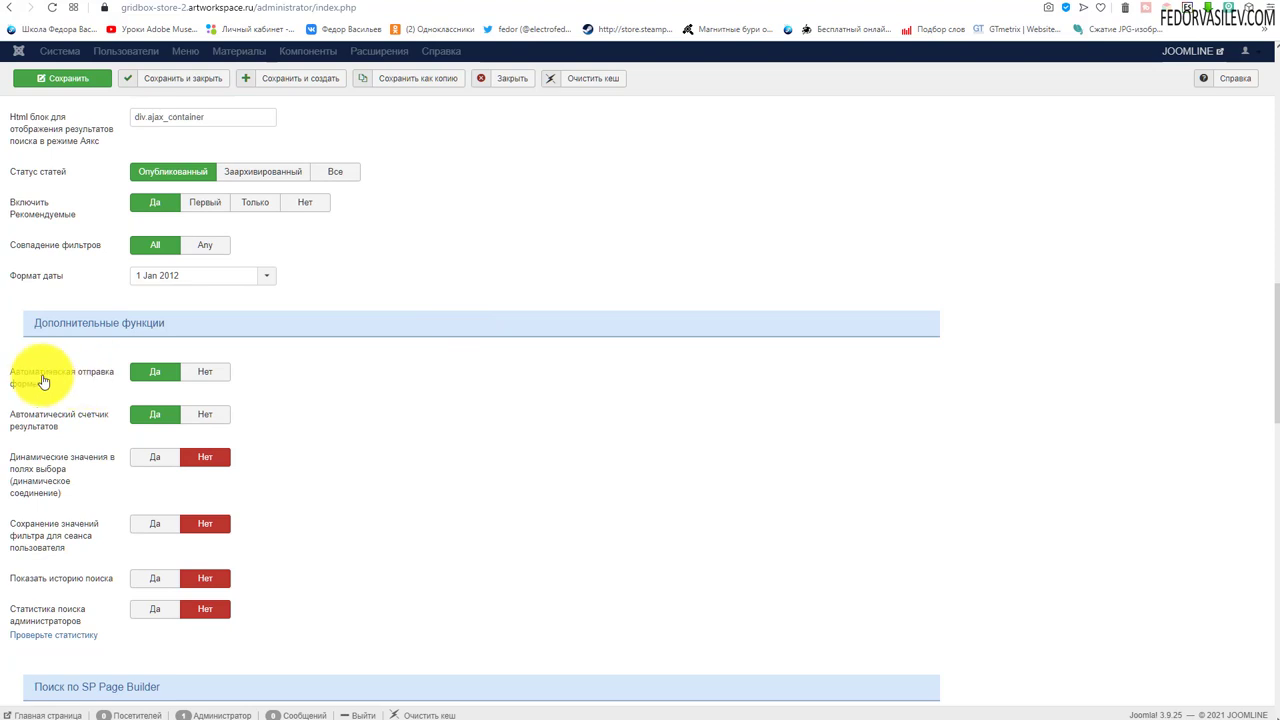
pyautogui.click(198, 376)
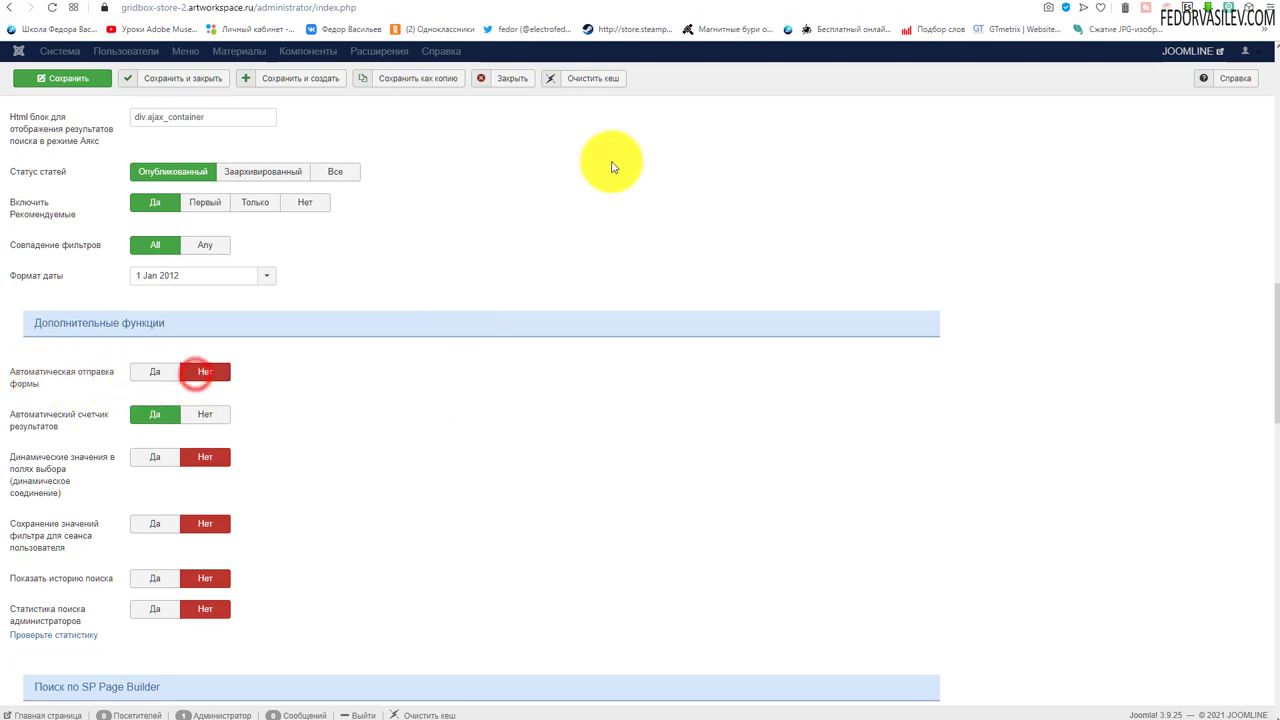
pyautogui.click(731, 4)
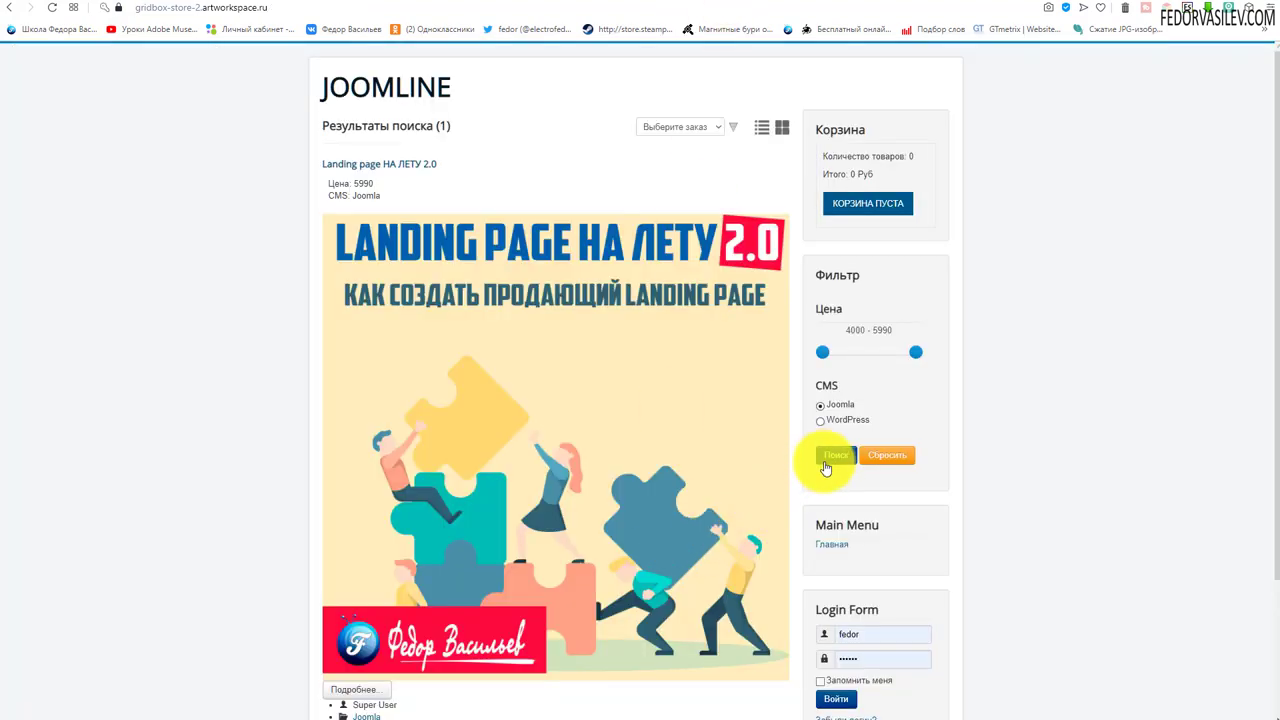
pyautogui.click(672, 6)
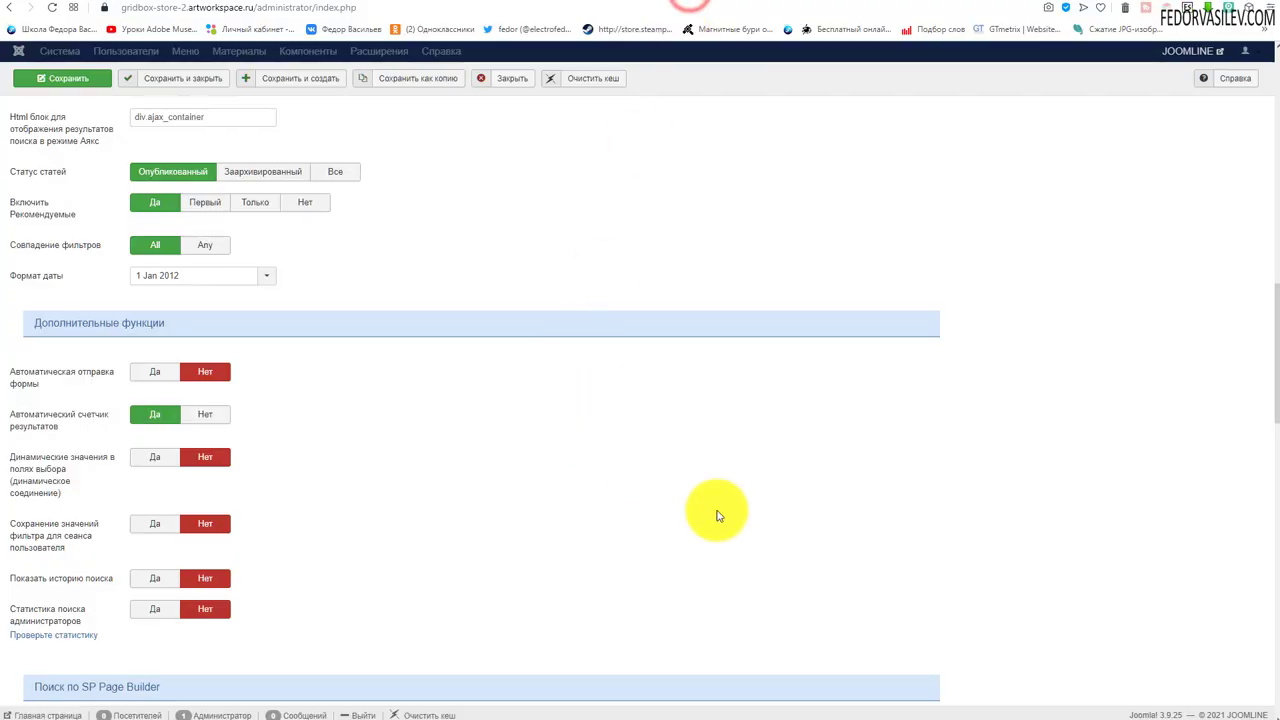
# Step: Set the automatic results counter to Нет, save the module and reload the site's search results page
pyautogui.click(203, 416)
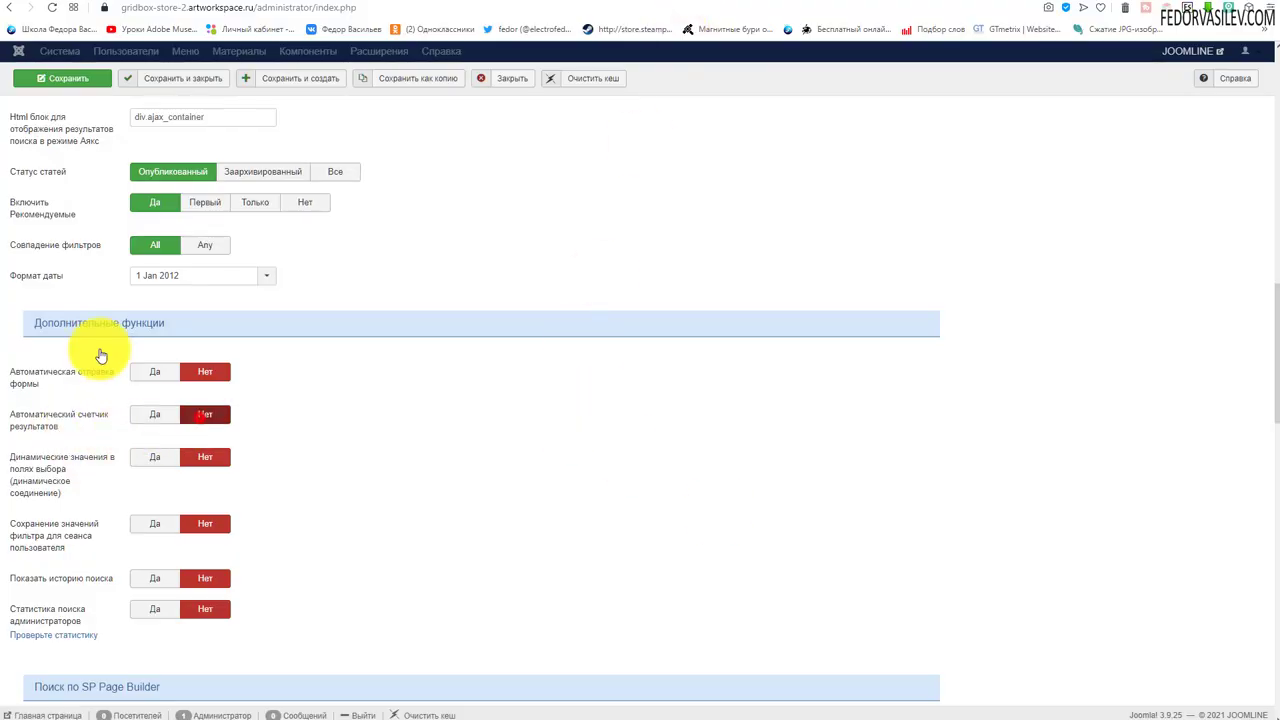
pyautogui.click(90, 78)
pyautogui.click(731, 4)
pyautogui.click(52, 8)
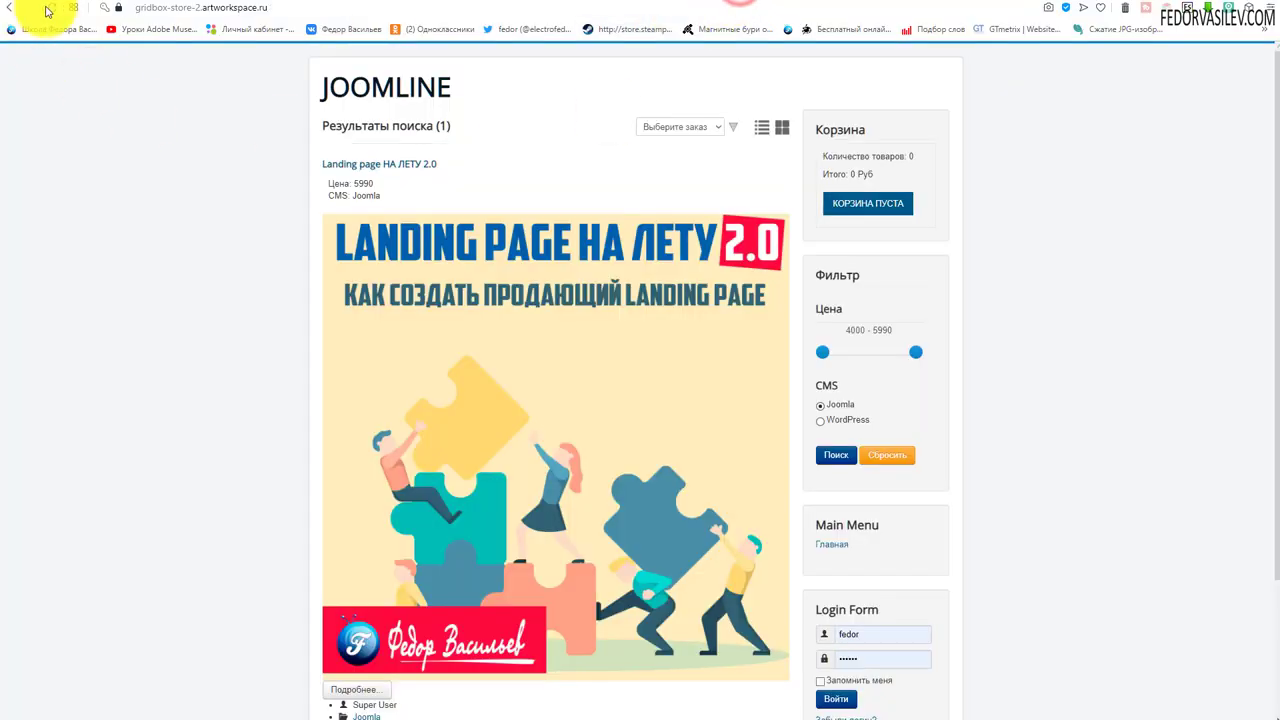
# Step: Switch the site's CMS filter to WordPress and back to Joomla to test it without the results counter
pyautogui.click(820, 420)
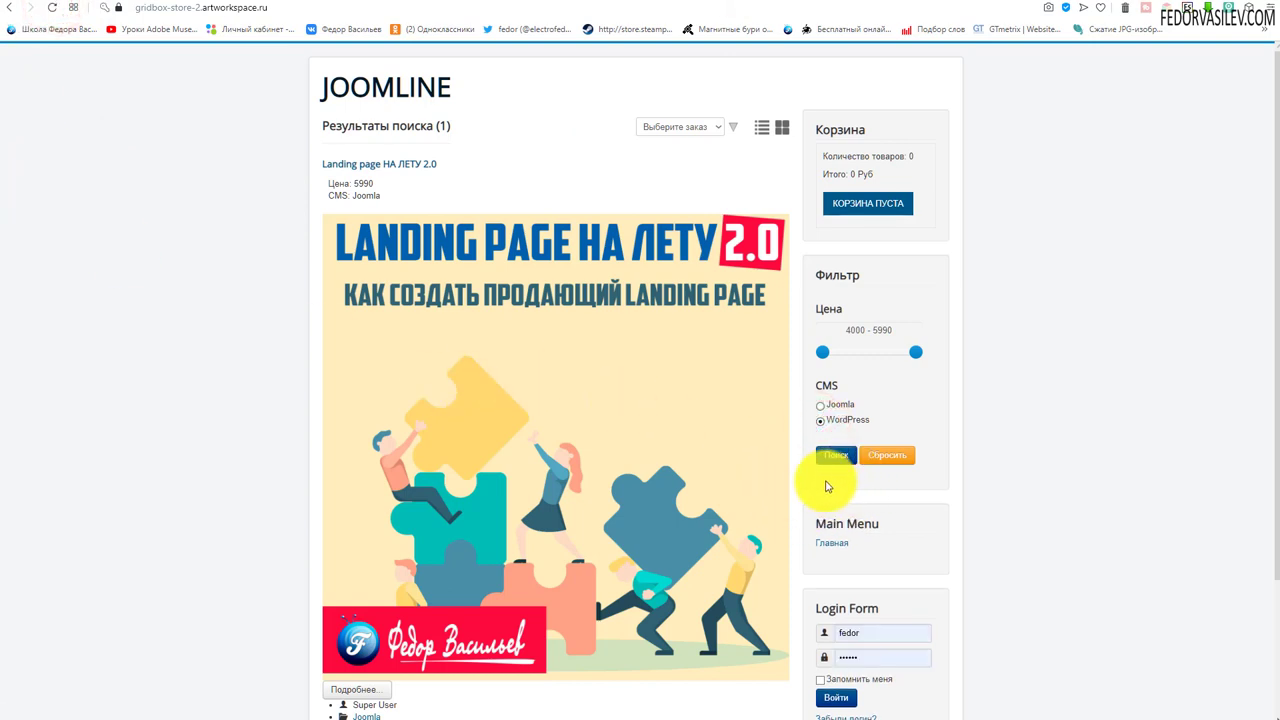
pyautogui.click(887, 455)
pyautogui.click(817, 411)
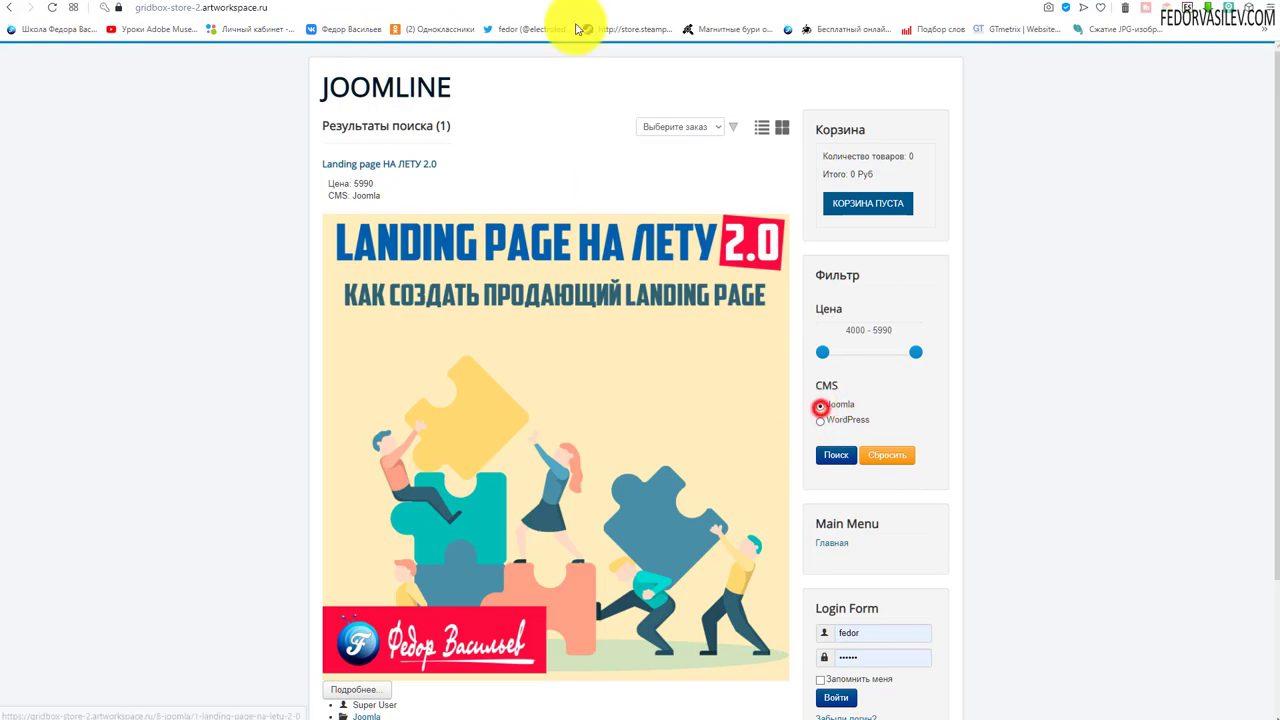
# Step: Set the module's automatic results counter back to Да
pyautogui.click(700, 3)
pyautogui.scroll(-10, 459, 369)
pyautogui.scroll(-8, 458, 365)
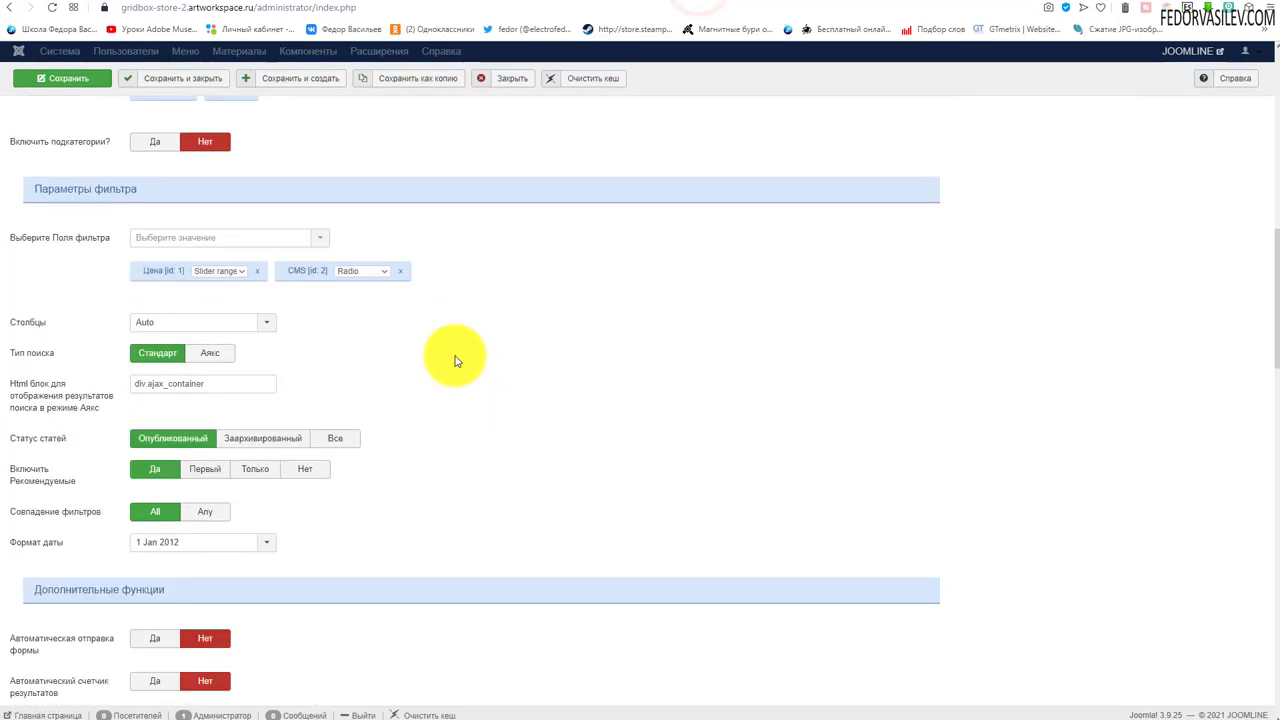
pyautogui.click(142, 412)
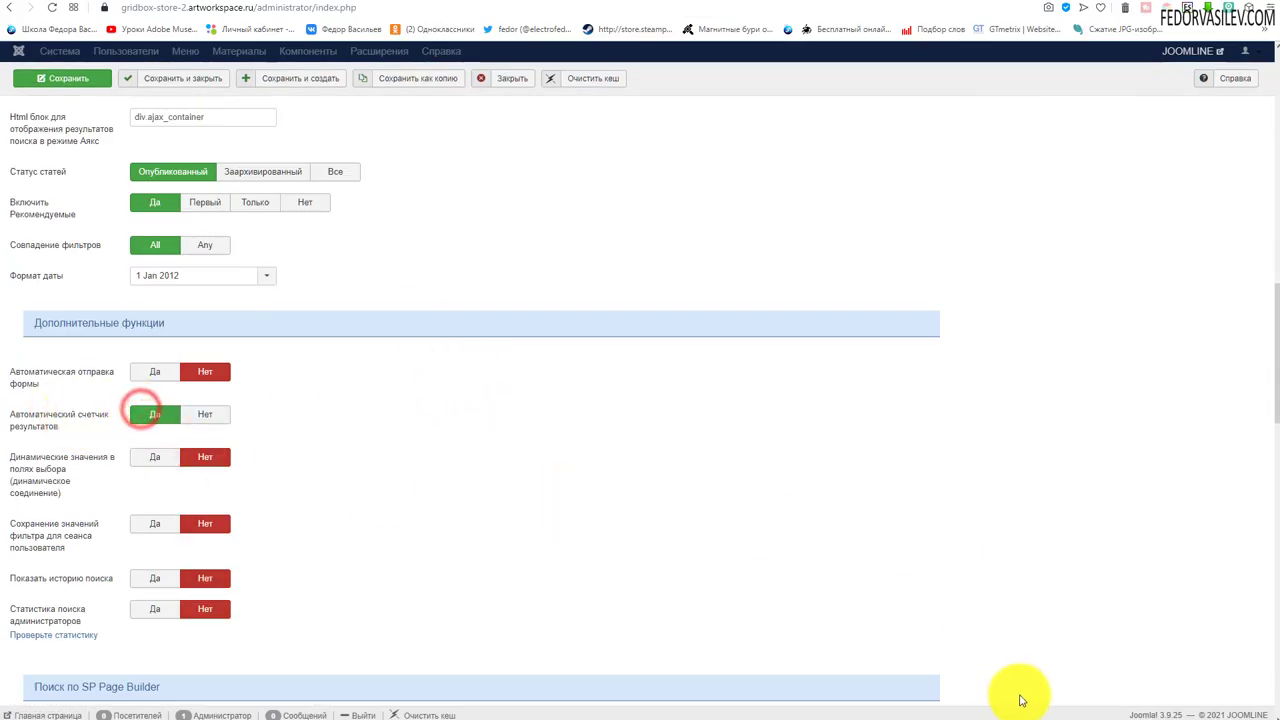
# Step: Review the additional functions and SP Page Builder search options, and toggle Joomla contacts search to Да and back to Нет
pyautogui.scroll(-3, 651, 437)
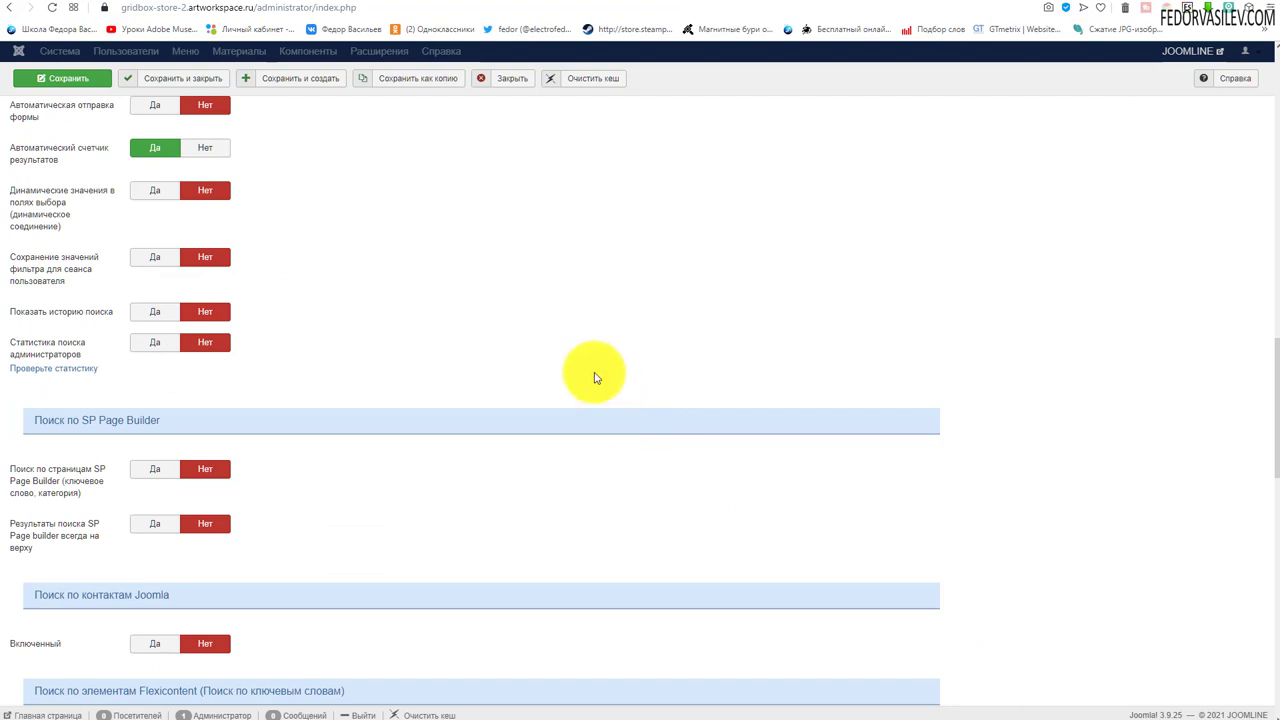
pyautogui.scroll(-2, 590, 365)
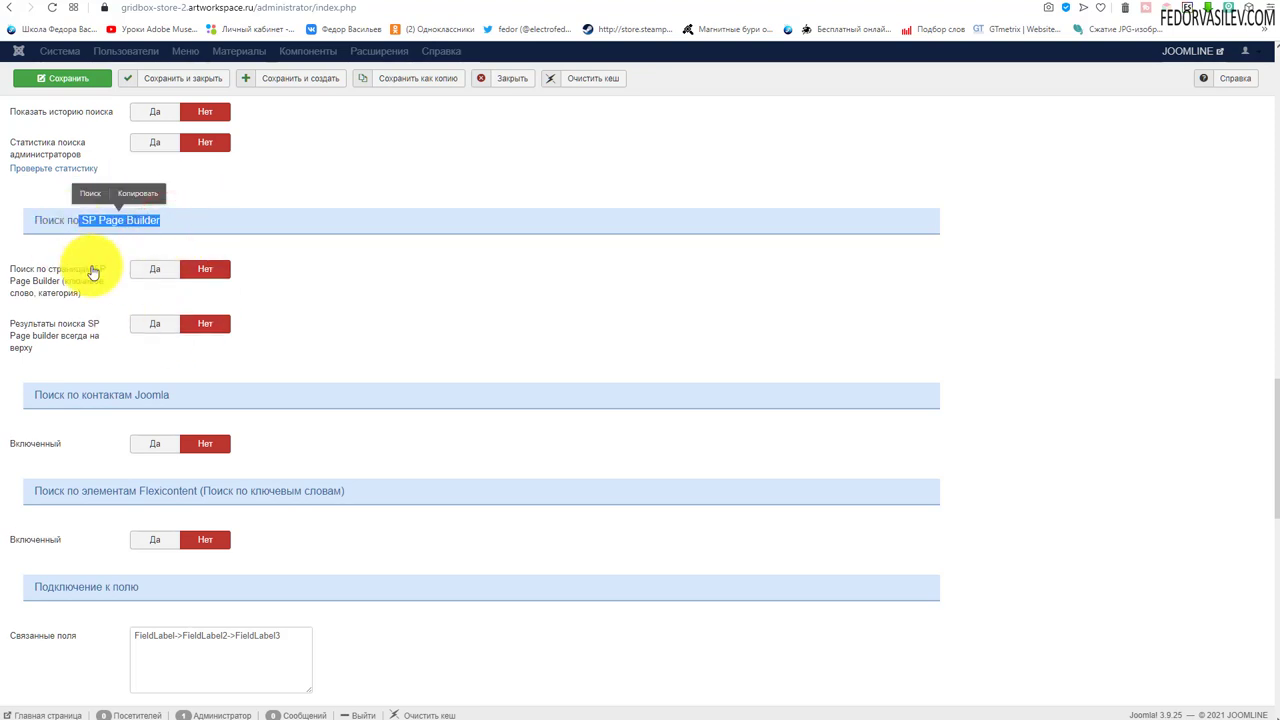
pyautogui.click(114, 224)
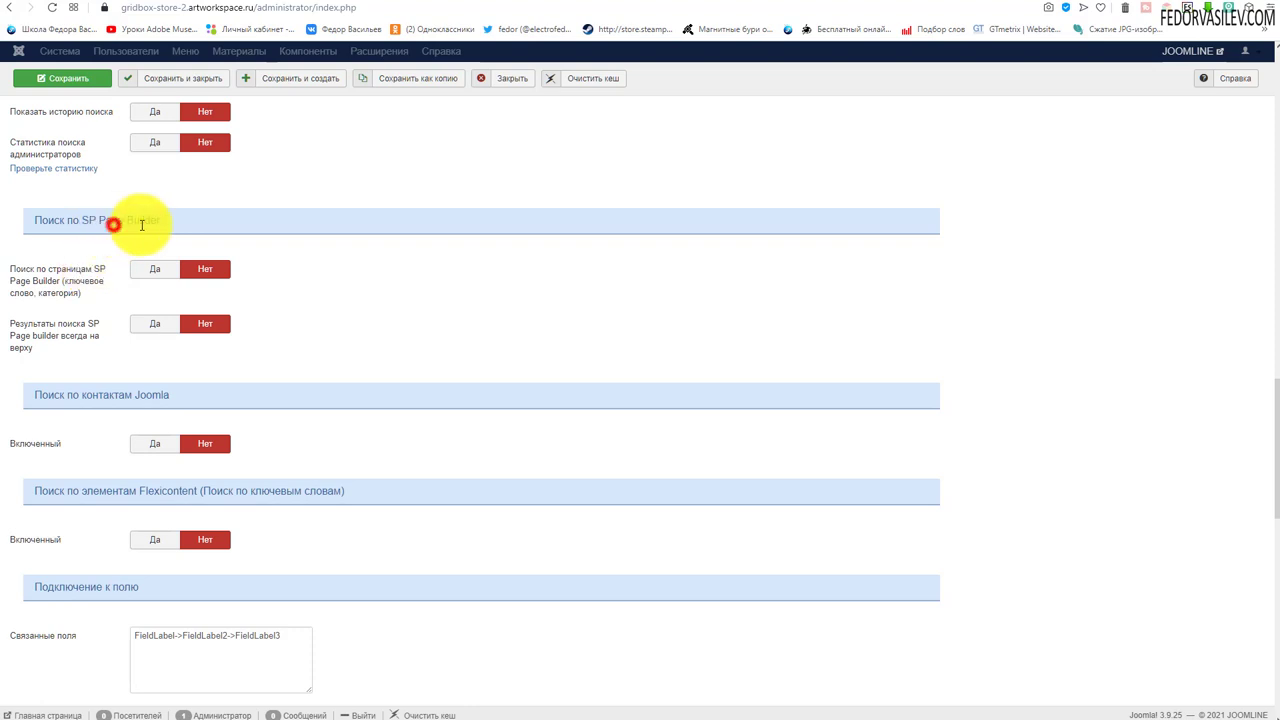
pyautogui.moveTo(150, 219); pyautogui.dragTo(74, 217)
pyautogui.click(295, 222)
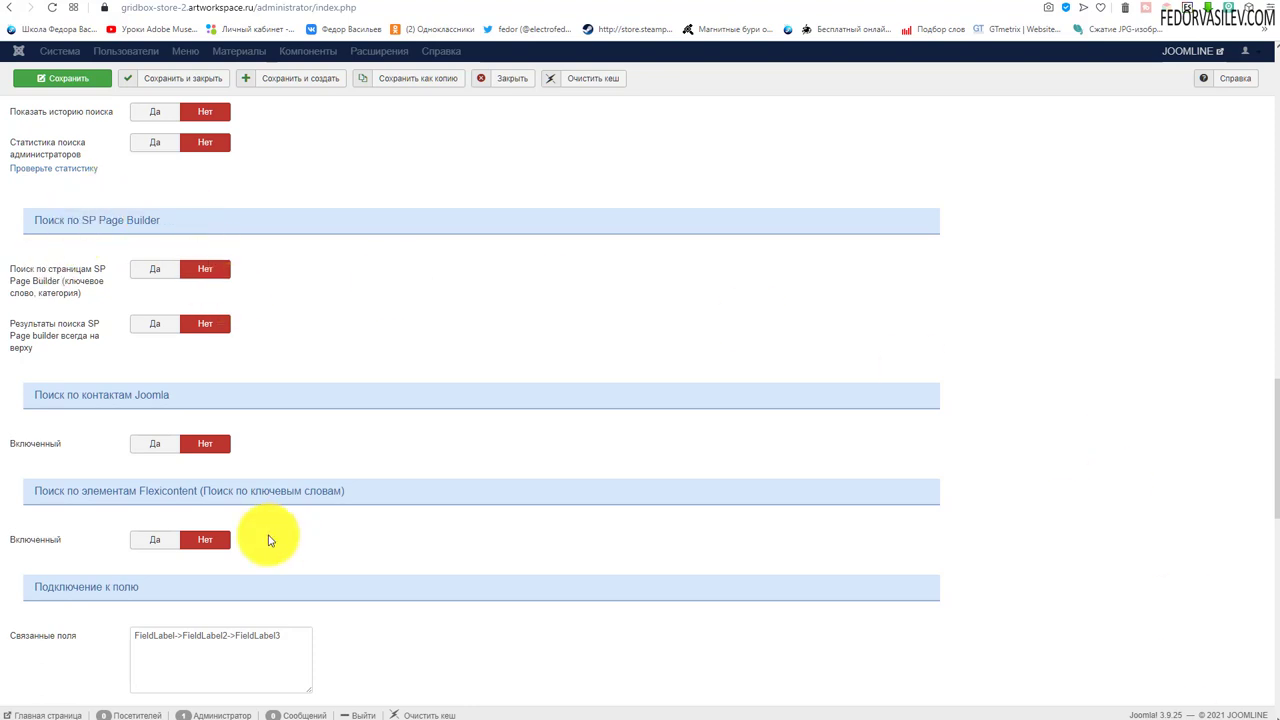
pyautogui.click(148, 445)
pyautogui.click(214, 444)
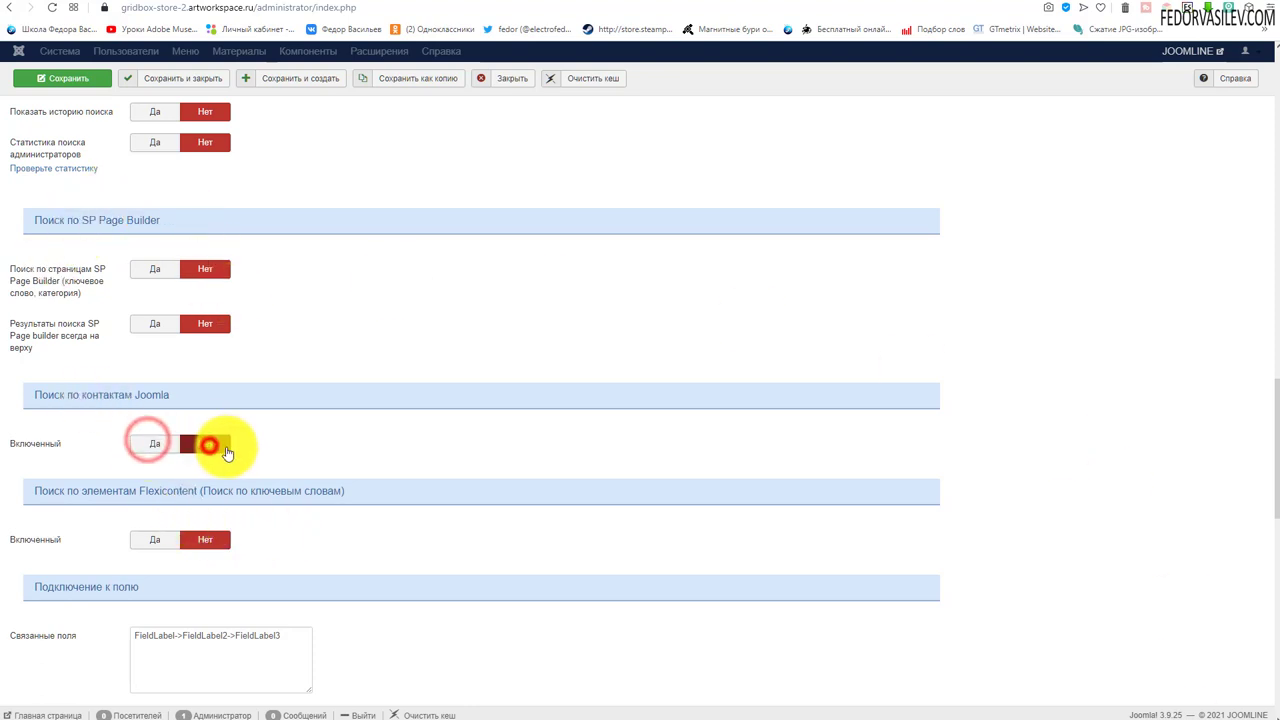
# Step: Set the search results template style to Table and review the other available styles
pyautogui.scroll(-2, 156, 290)
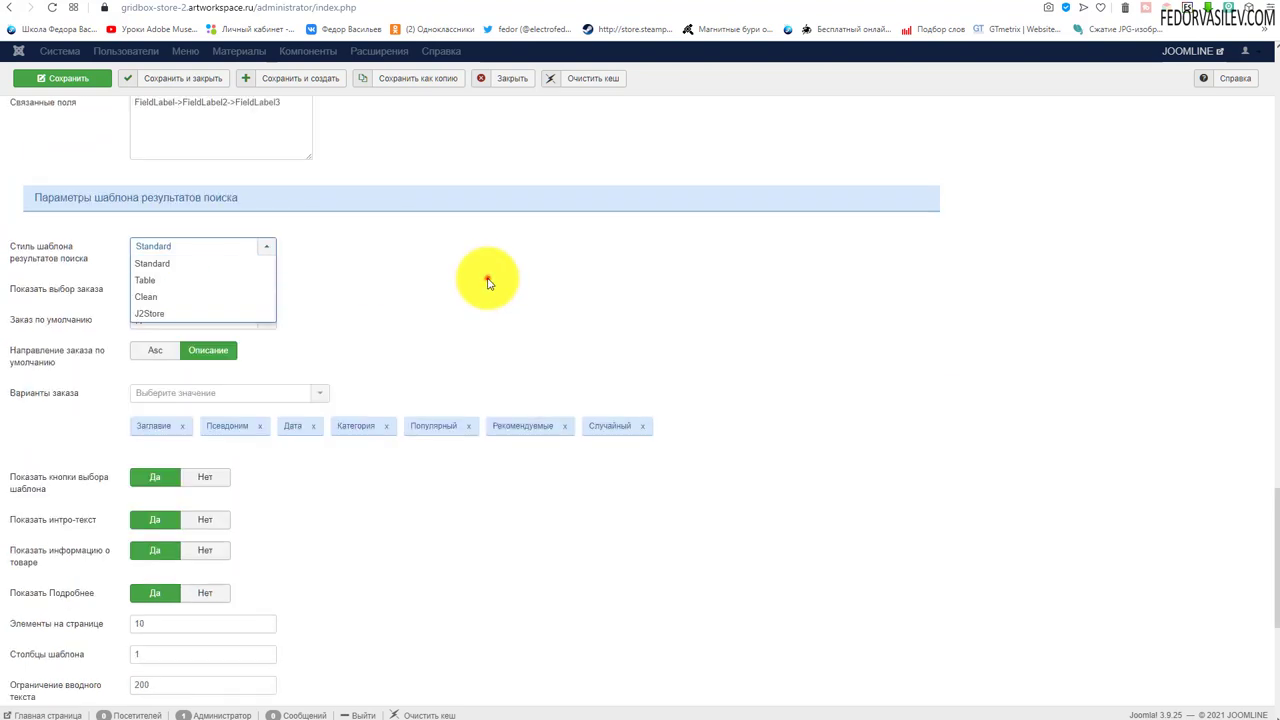
pyautogui.click(488, 283)
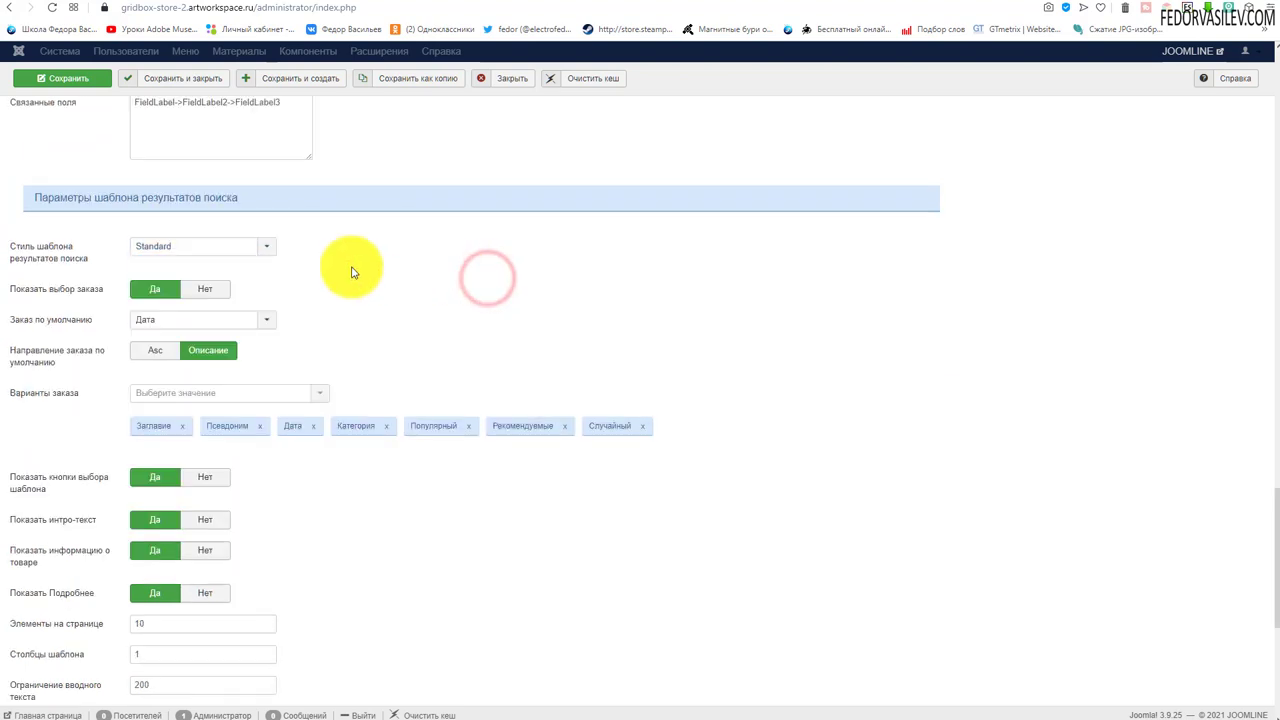
pyautogui.click(197, 250)
pyautogui.click(175, 280)
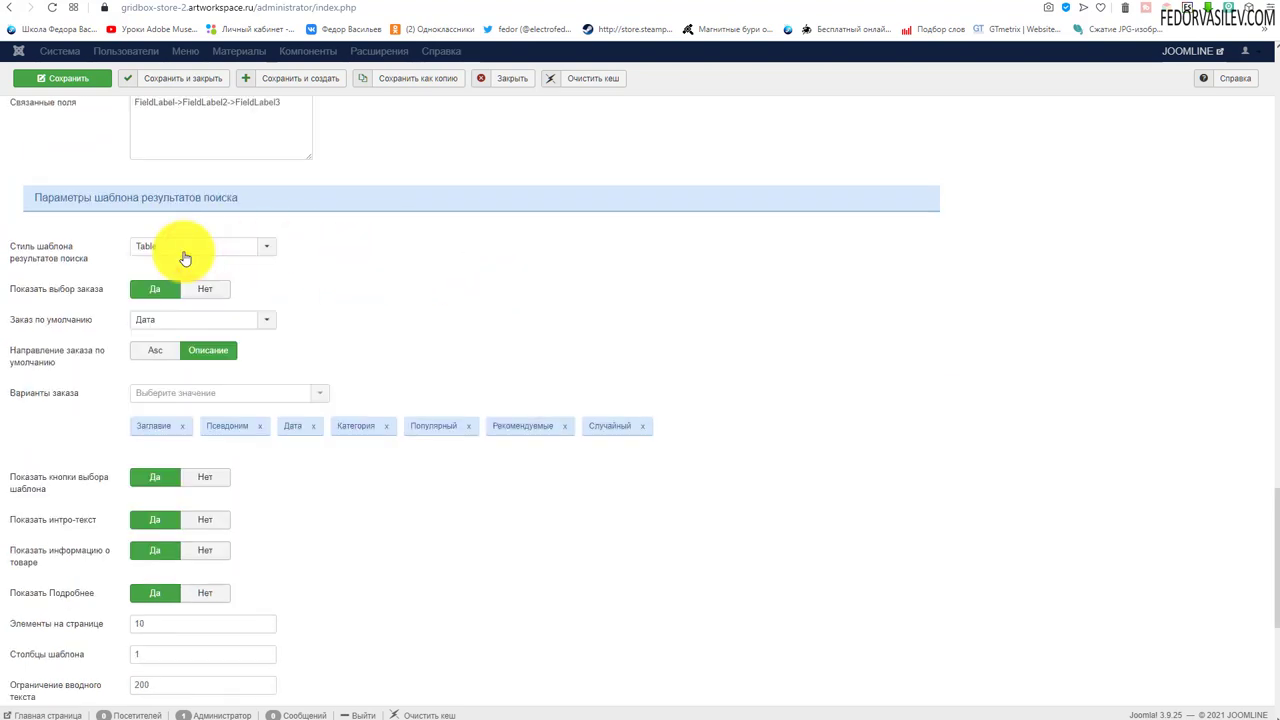
pyautogui.click(186, 251)
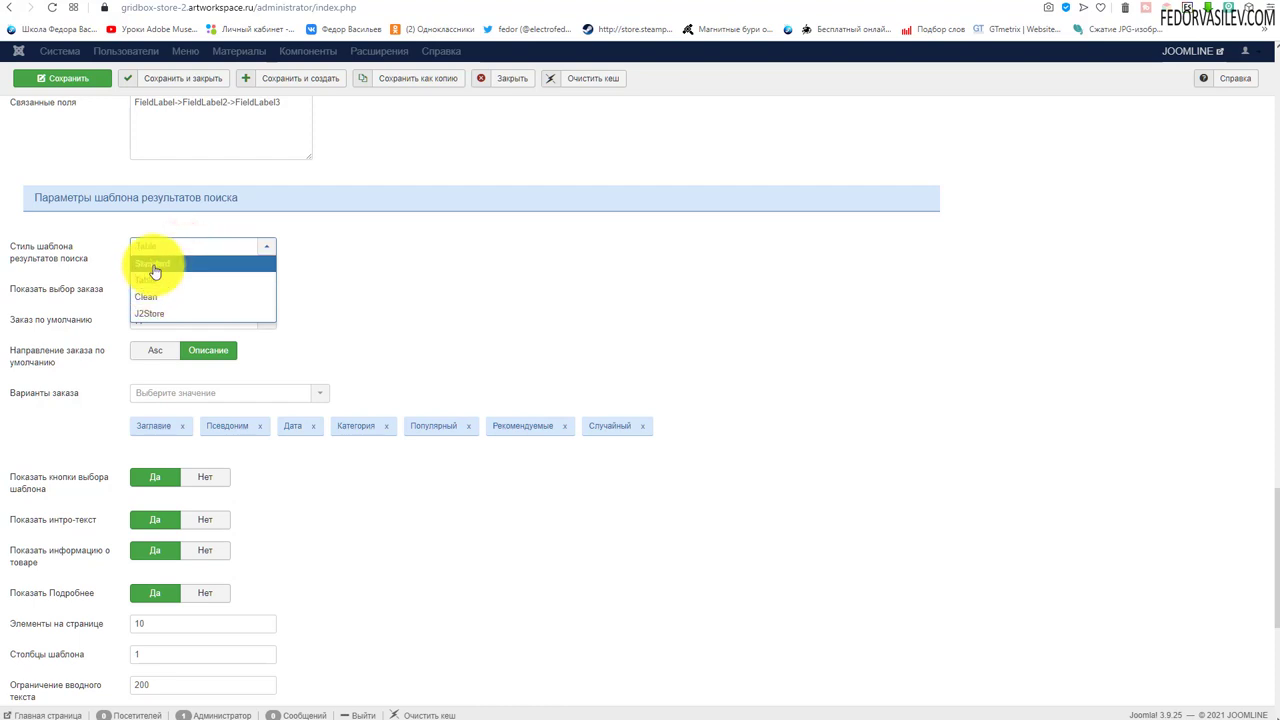
pyautogui.click(449, 266)
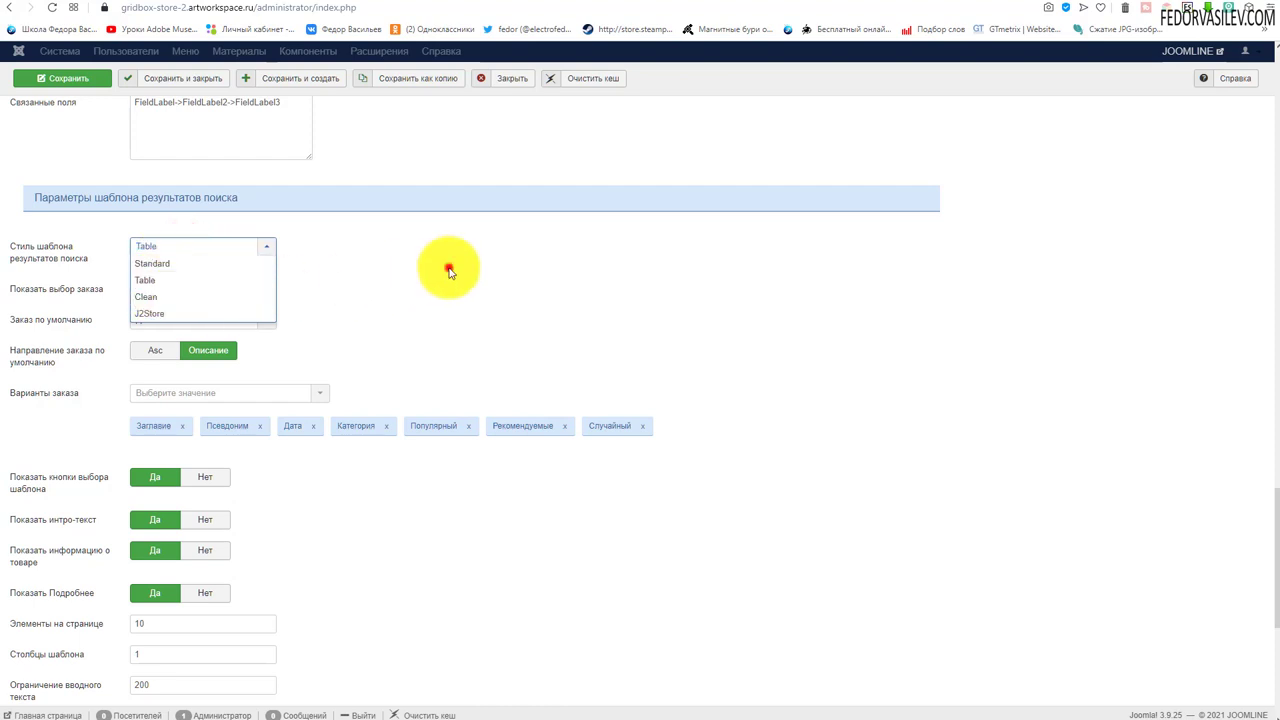
# Step: On the site, switch the search results between the table view and the article view with image to compare both layouts
pyautogui.click(729, 6)
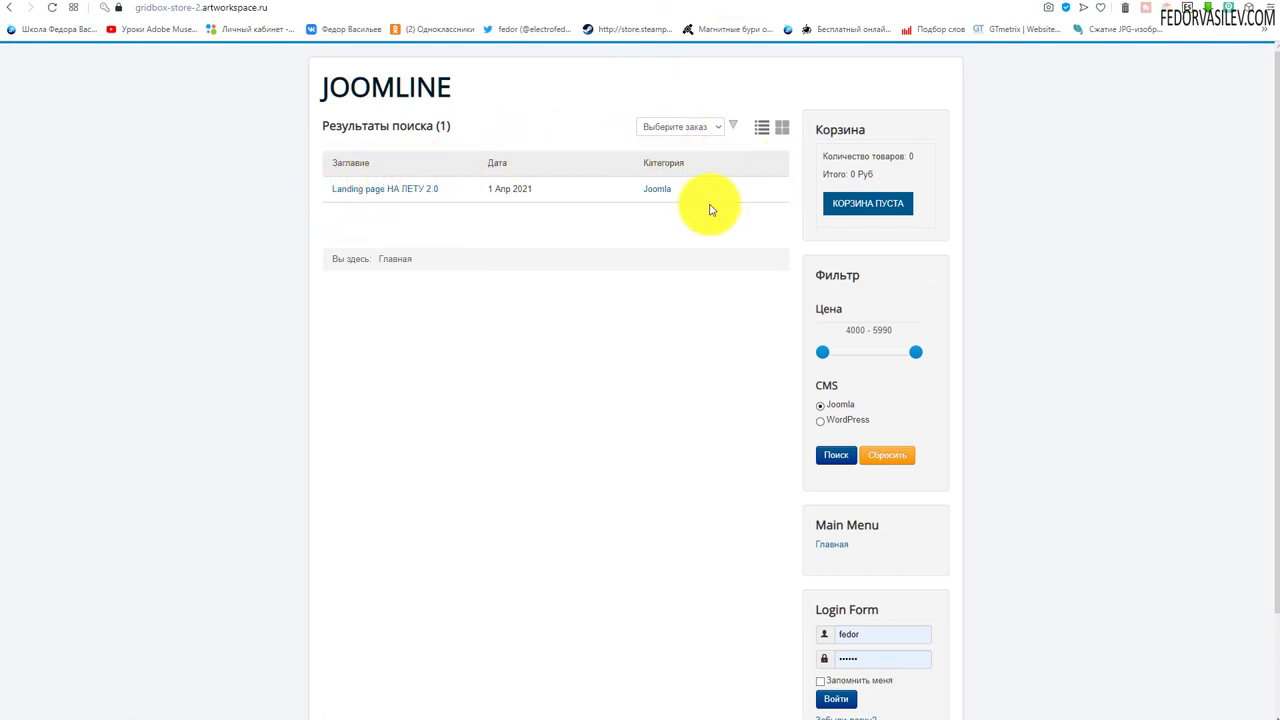
pyautogui.click(782, 129)
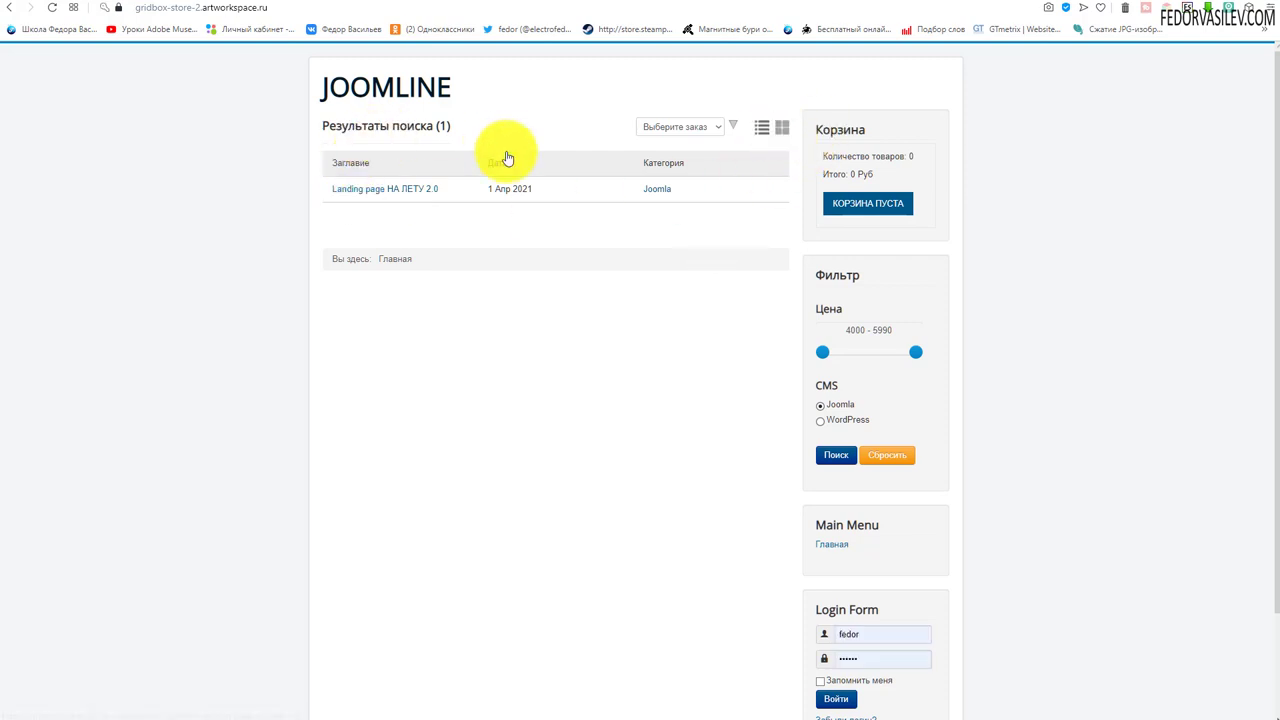
pyautogui.click(761, 129)
pyautogui.scroll(-2, 459, 391)
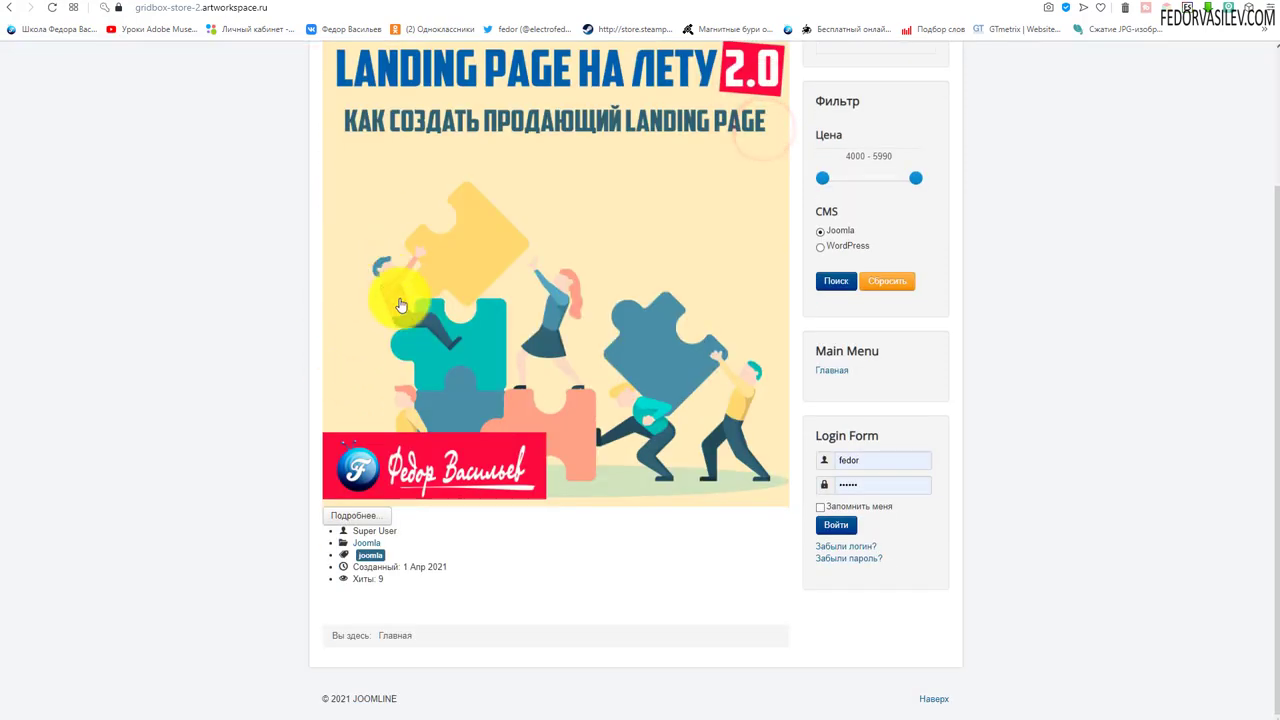
pyautogui.scroll(2, 340, 332)
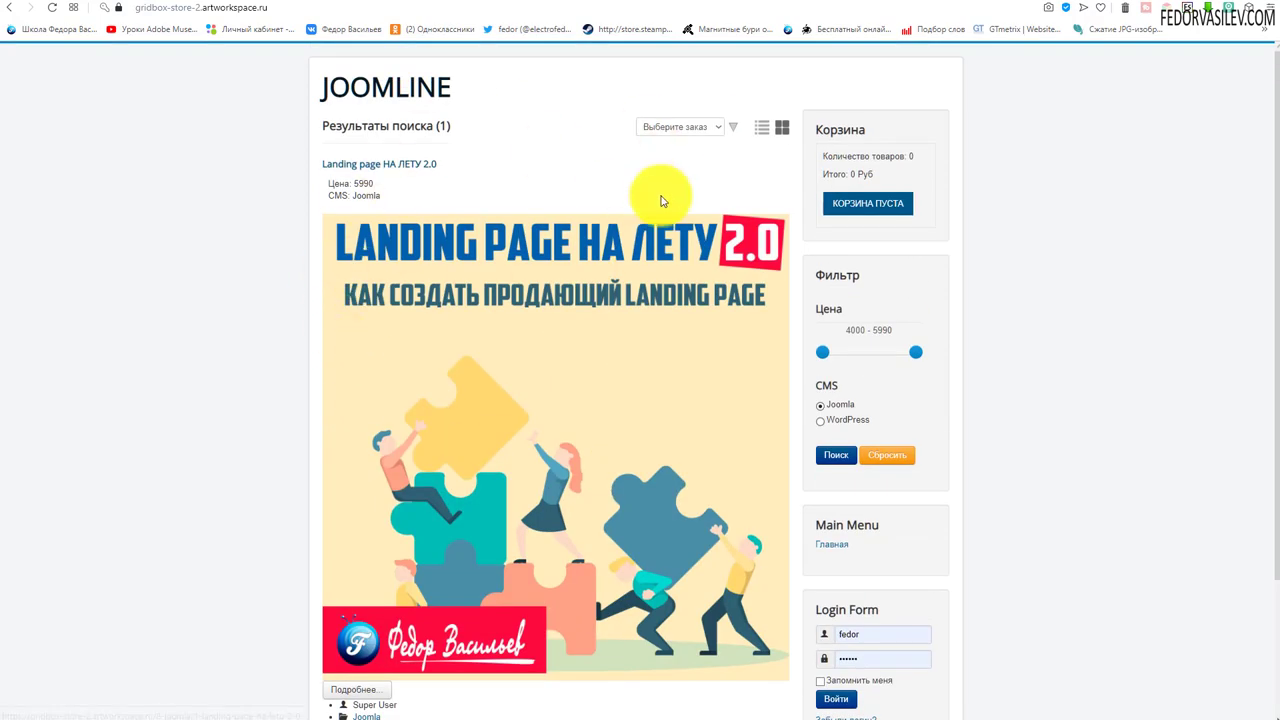
pyautogui.click(782, 127)
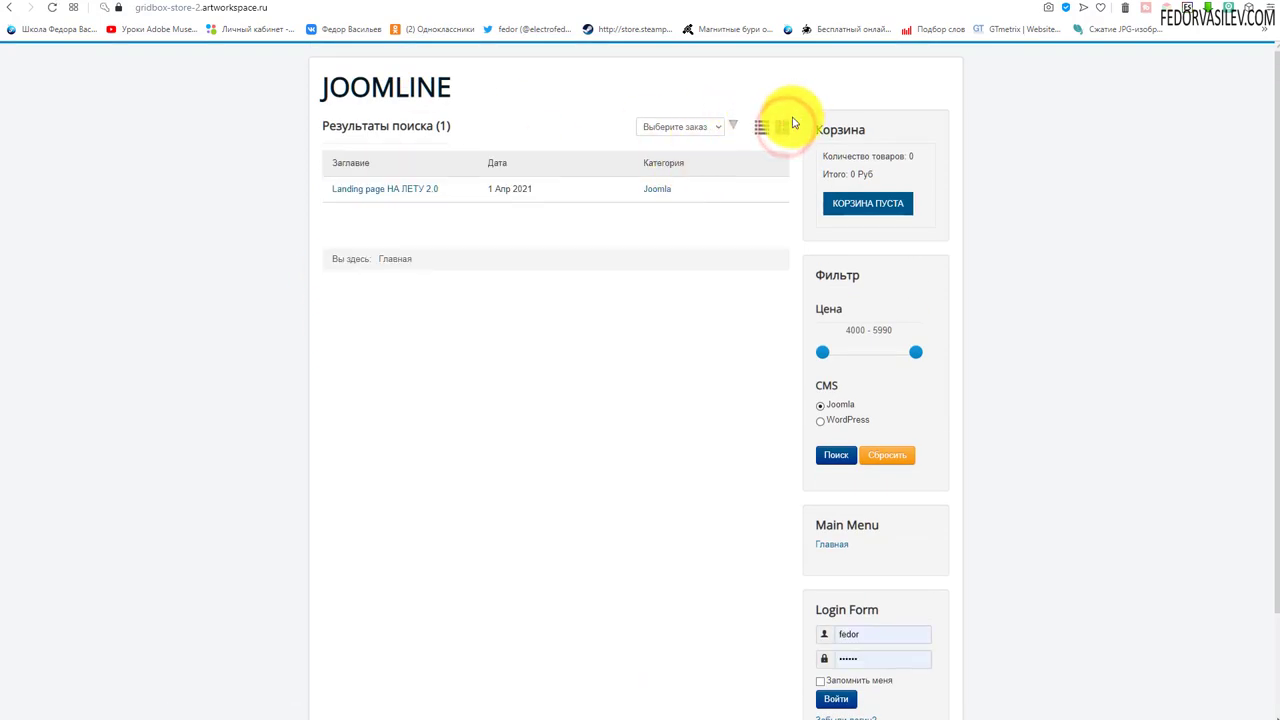
# Step: Review the sorting options offered in the ordering list above the site's search results
pyautogui.click(700, 3)
pyautogui.hotkey('ctrl', 'Tab')
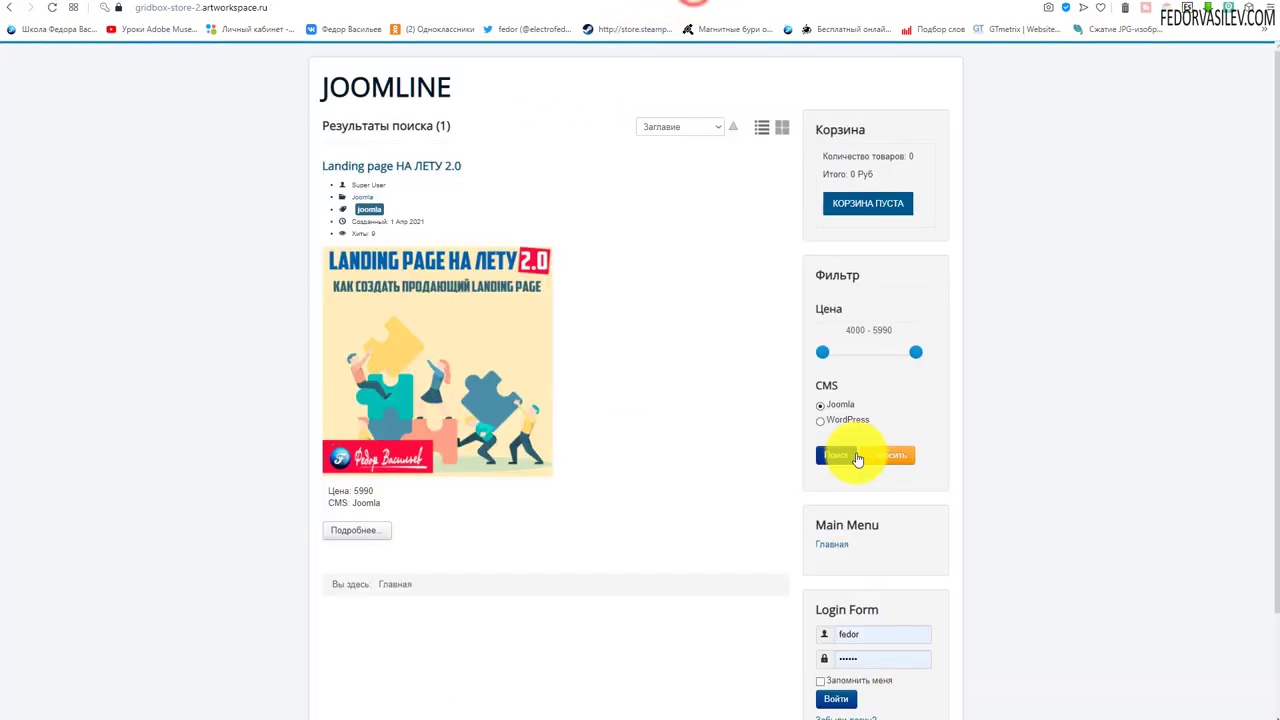
pyautogui.click(704, 128)
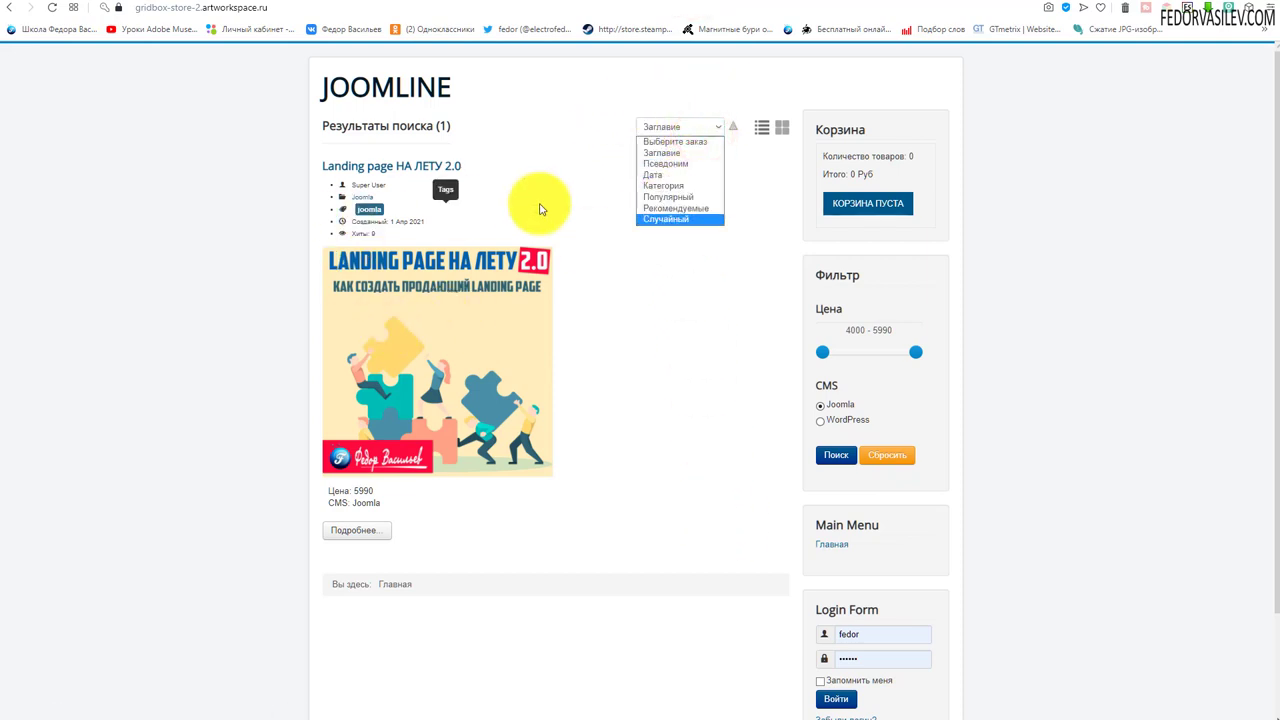
pyautogui.click(675, 79)
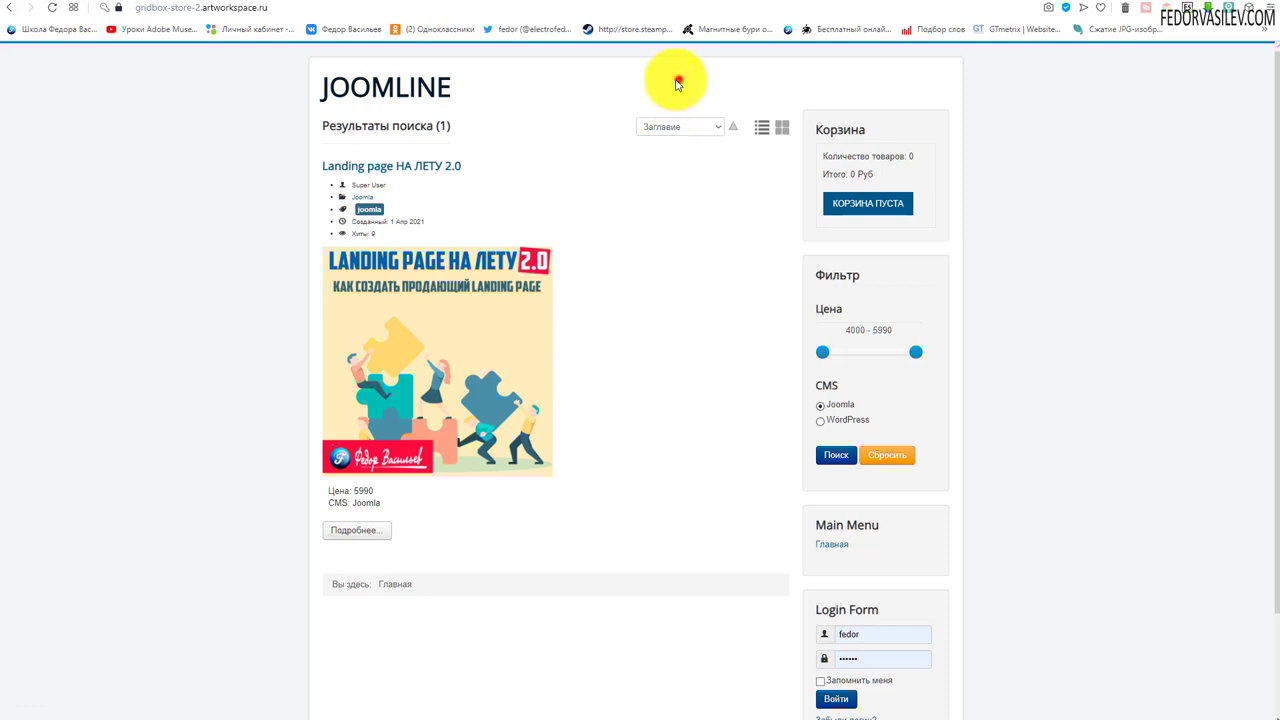
# Step: Set the module's Показать выбор заказа option to Нет, save the module and reload the site's search results
pyautogui.click(700, 2)
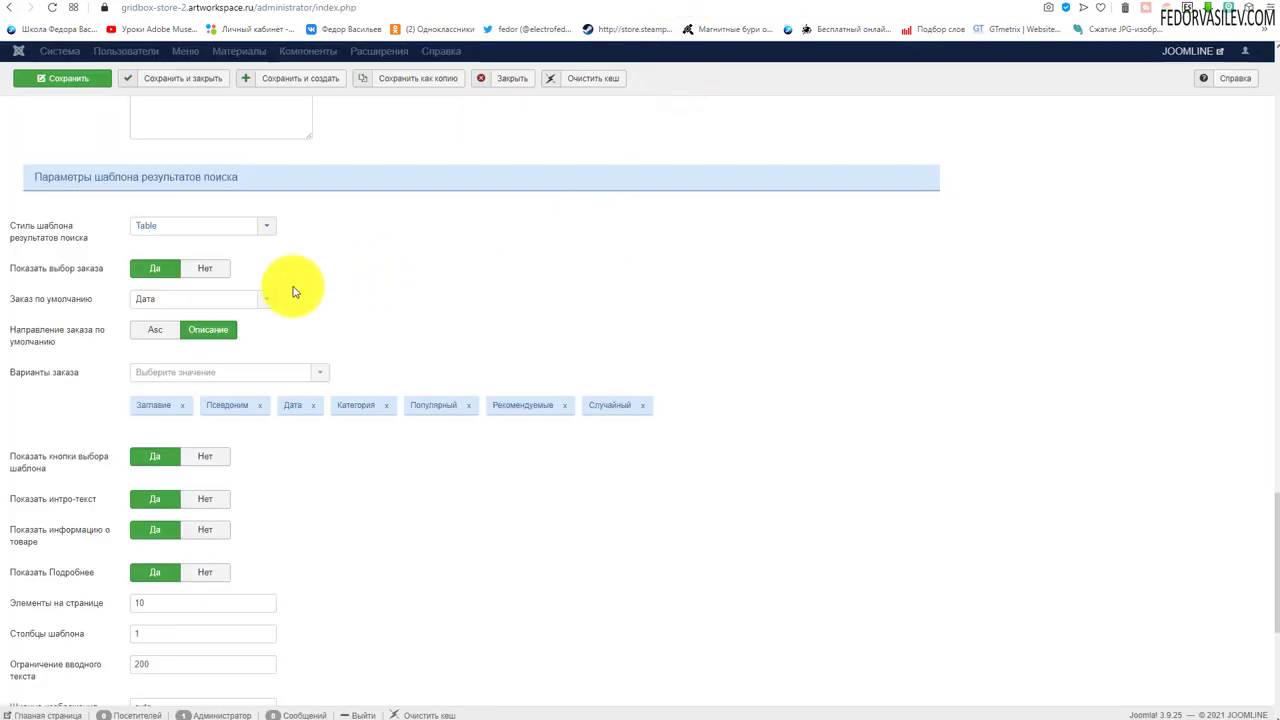
pyautogui.click(196, 272)
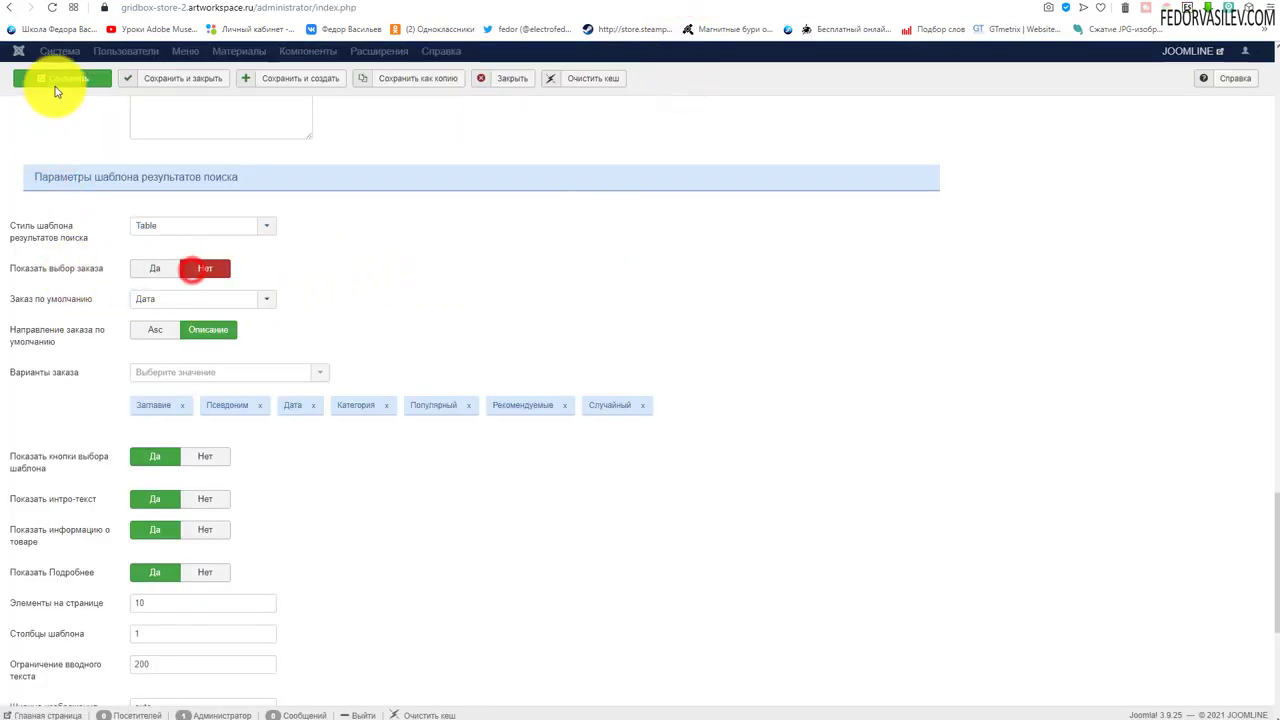
pyautogui.click(58, 78)
pyautogui.click(808, 2)
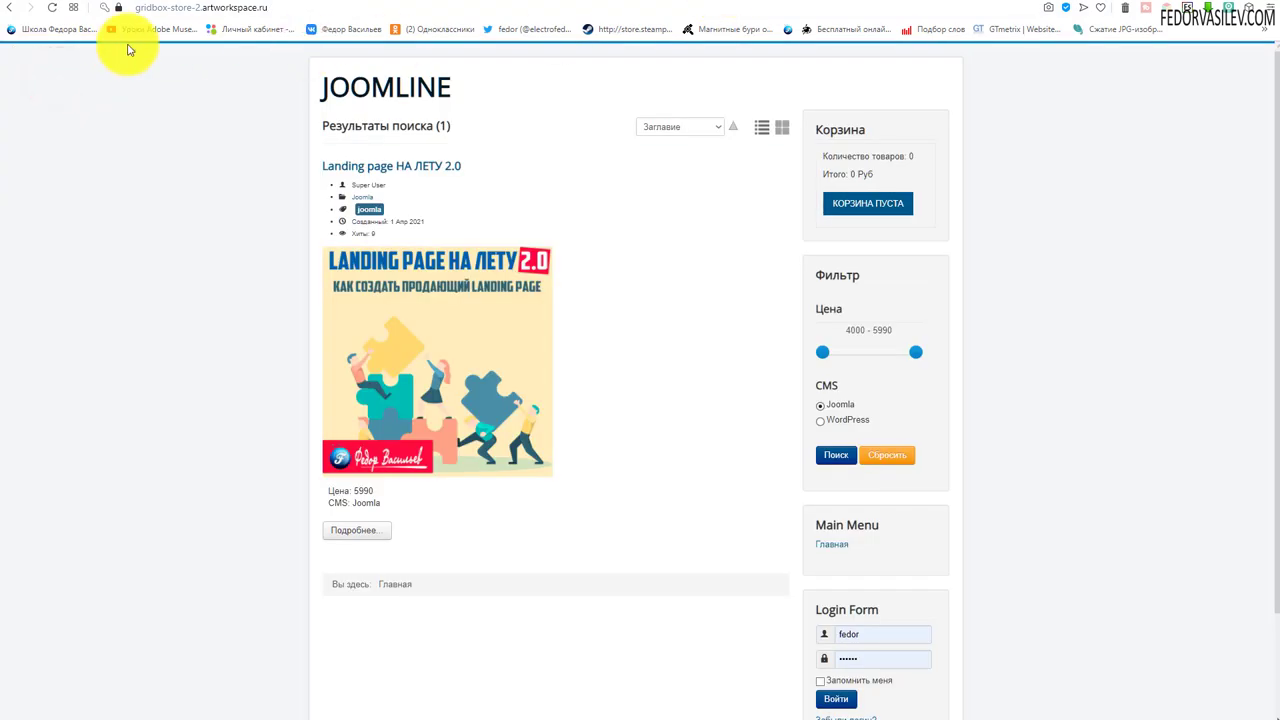
pyautogui.click(52, 8)
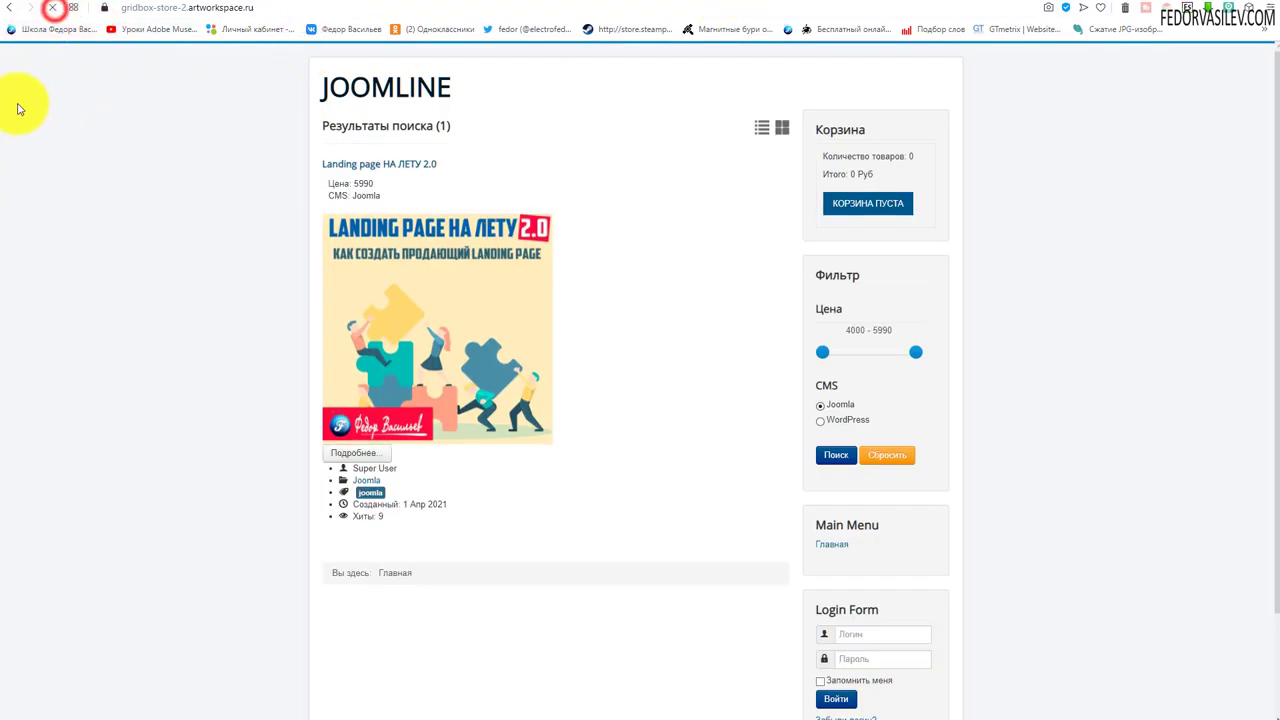
# Step: Check the view-switching buttons in the site's search results with the ordering list hidden
pyautogui.click(785, 128)
pyautogui.click(760, 130)
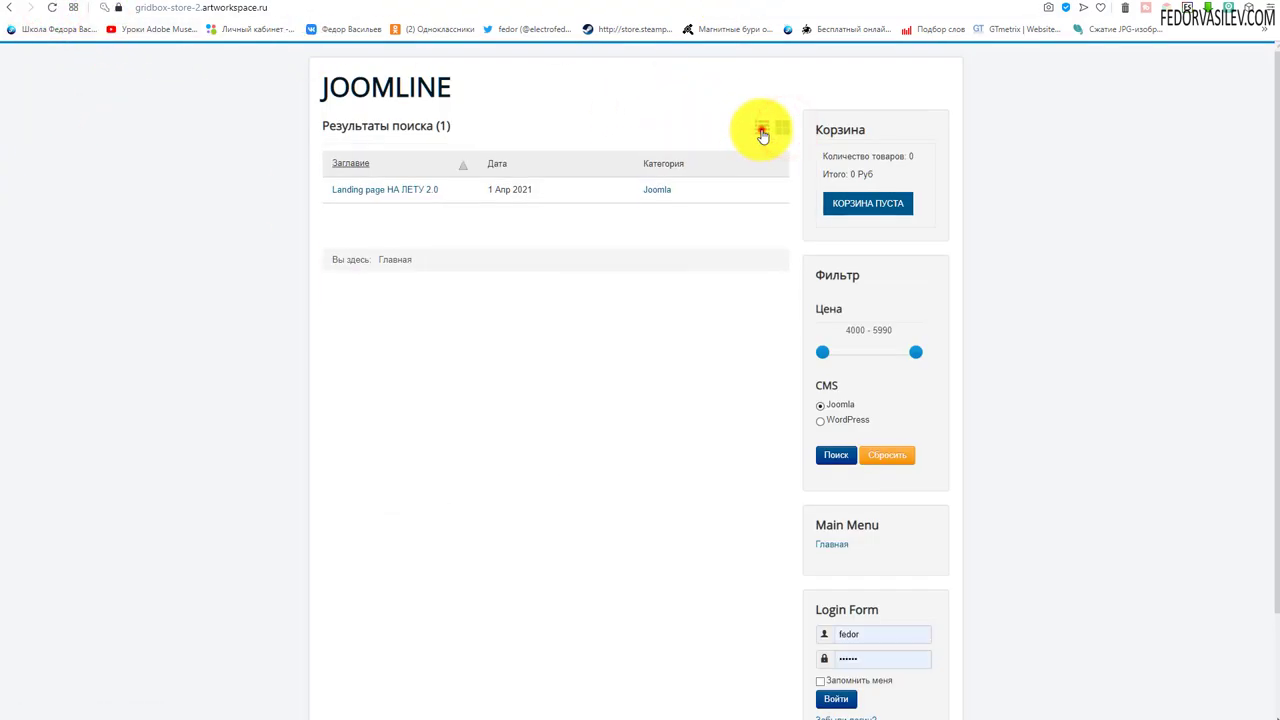
pyautogui.click(761, 131)
pyautogui.click(772, 128)
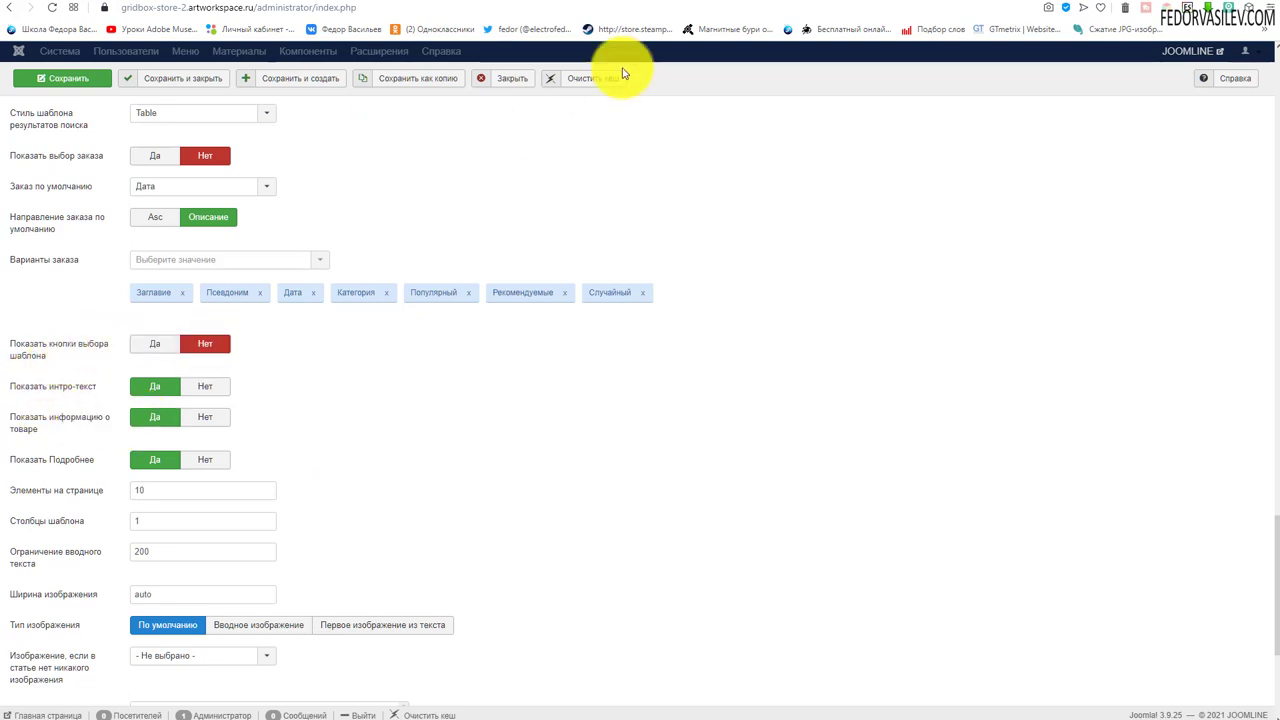
# Step: Check the site's results without the view-switching buttons, and set the module's Показать кнопки выбора шаблона option back to Да
pyautogui.click(728, 2)
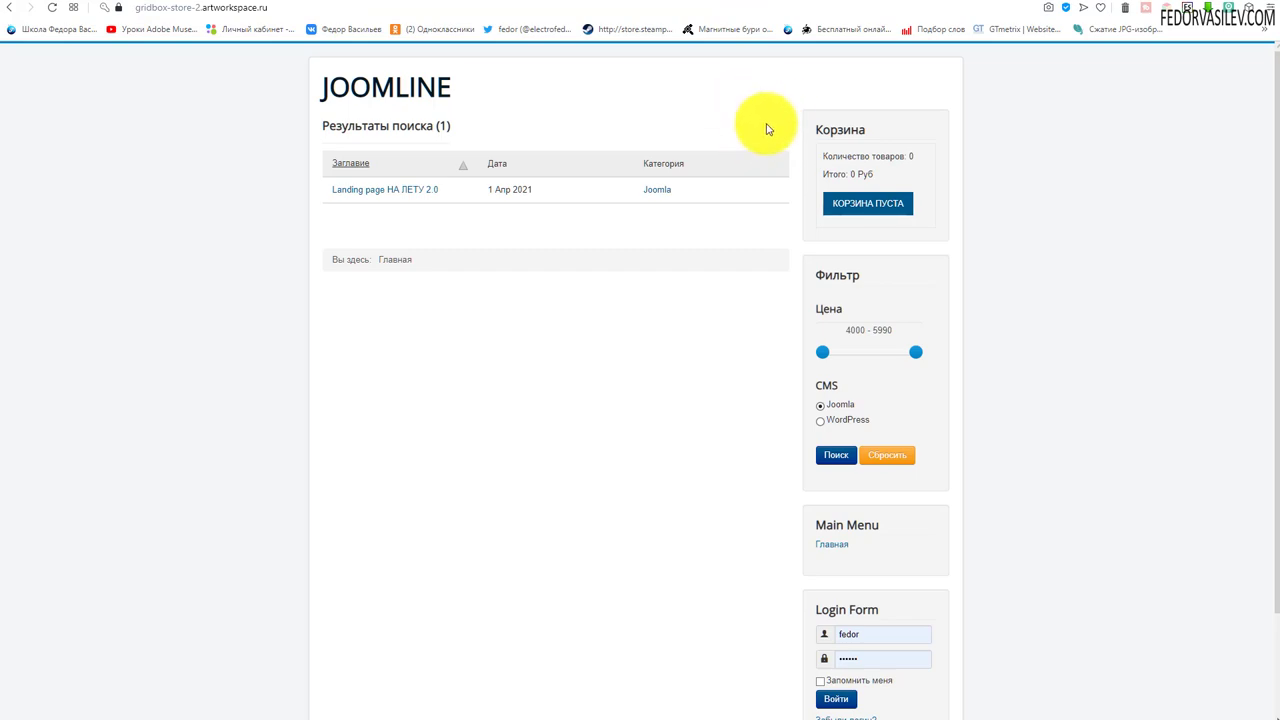
pyautogui.click(686, 3)
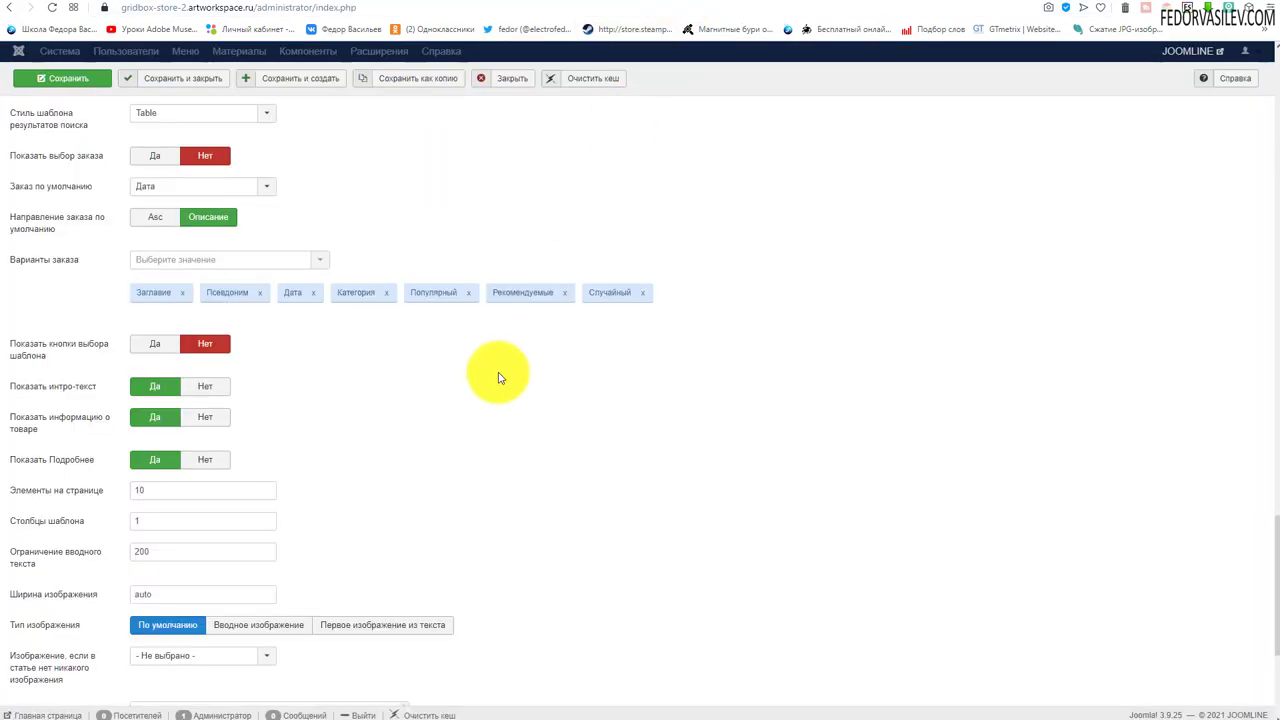
pyautogui.scroll(-3, 500, 378)
pyautogui.scroll(3, 514, 349)
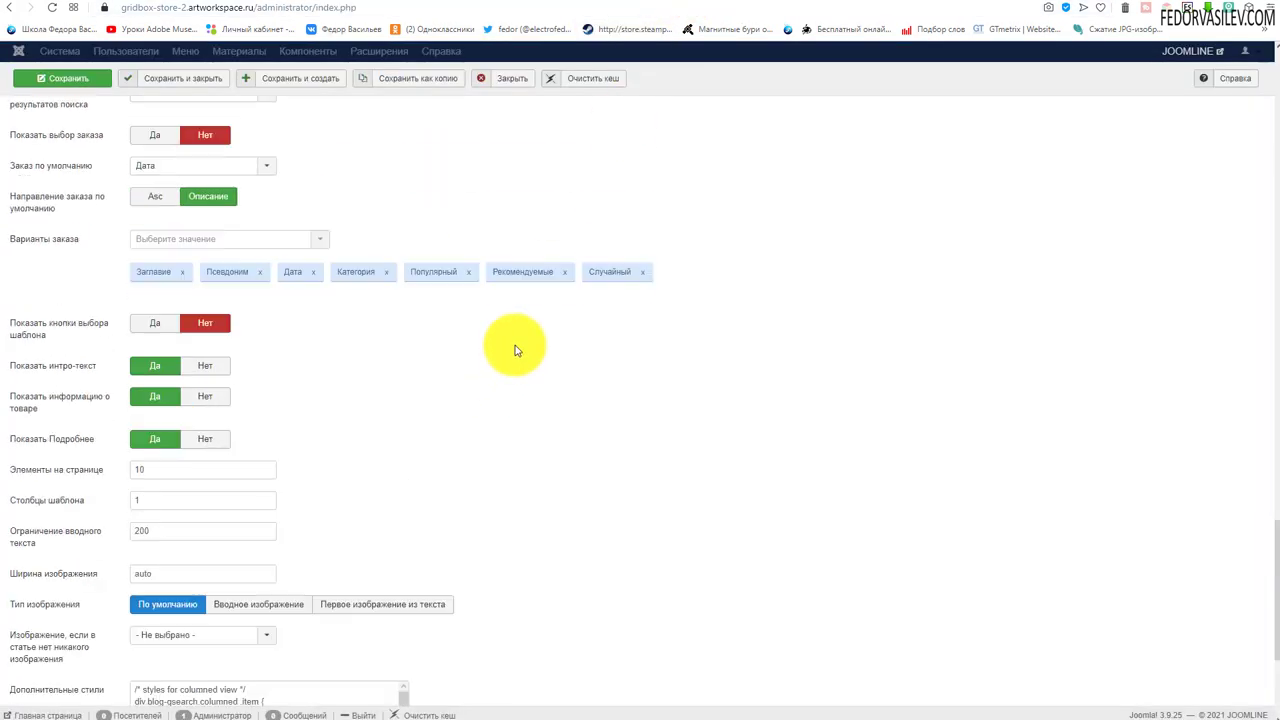
pyautogui.click(165, 325)
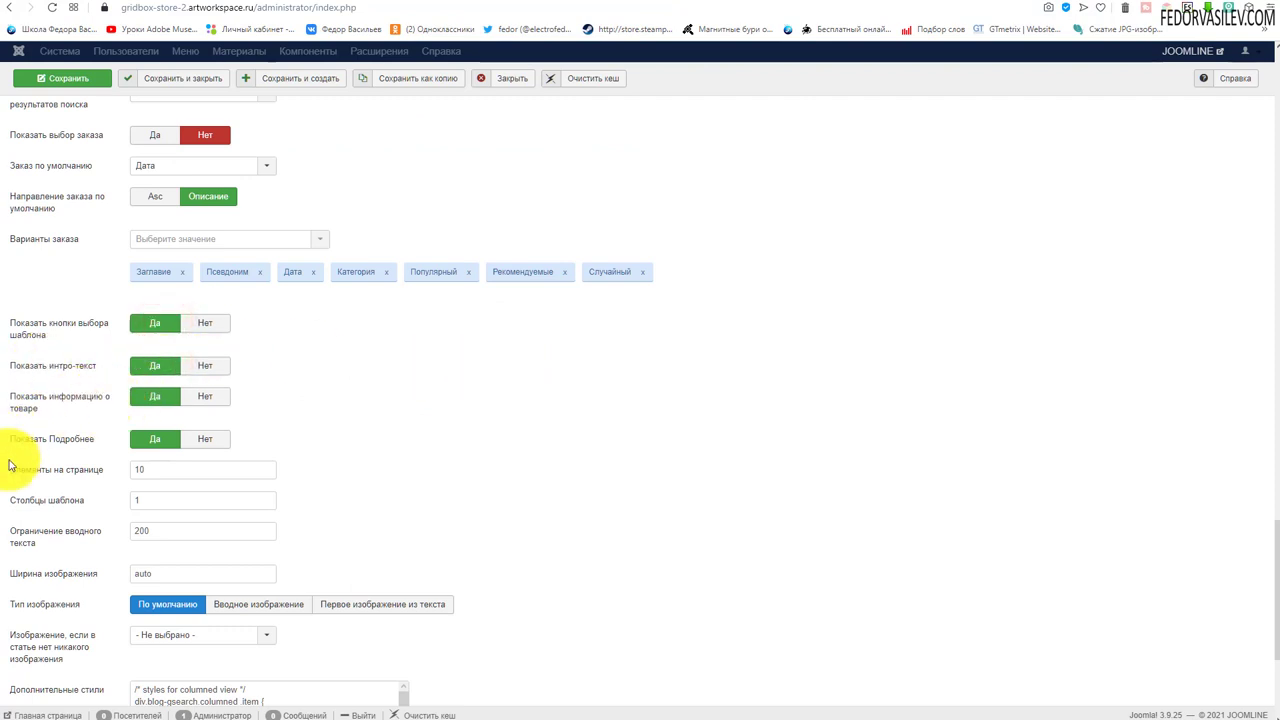
# Step: Review the remaining results-template options, including image width, image type, the fallback image choices and the additional styles
pyautogui.scroll(-2, 335, 355)
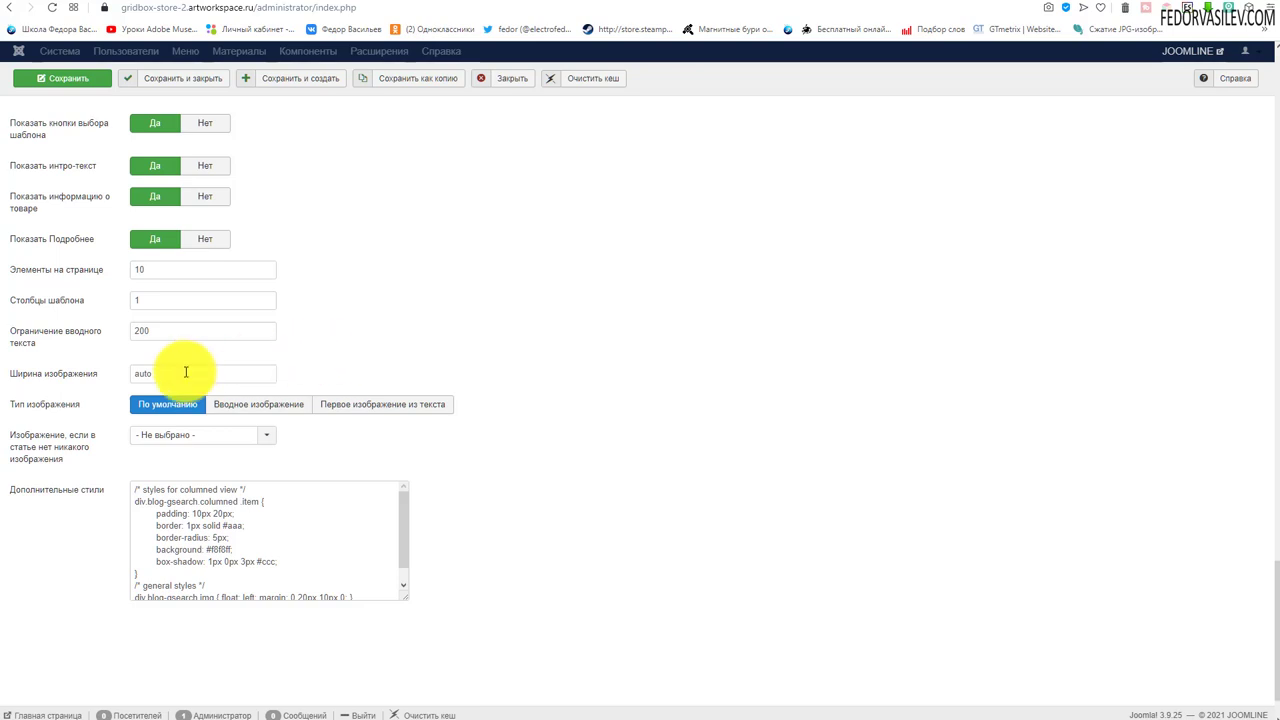
pyautogui.scroll(-1, 163, 437)
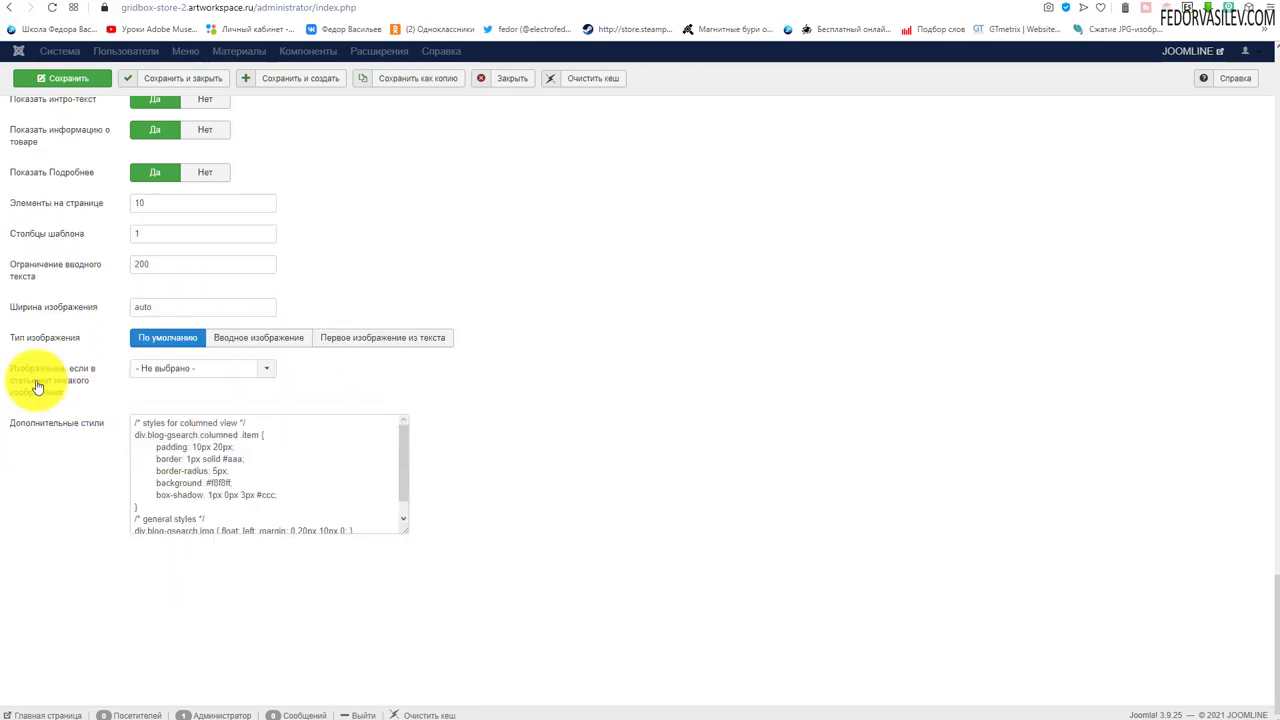
pyautogui.click(191, 368)
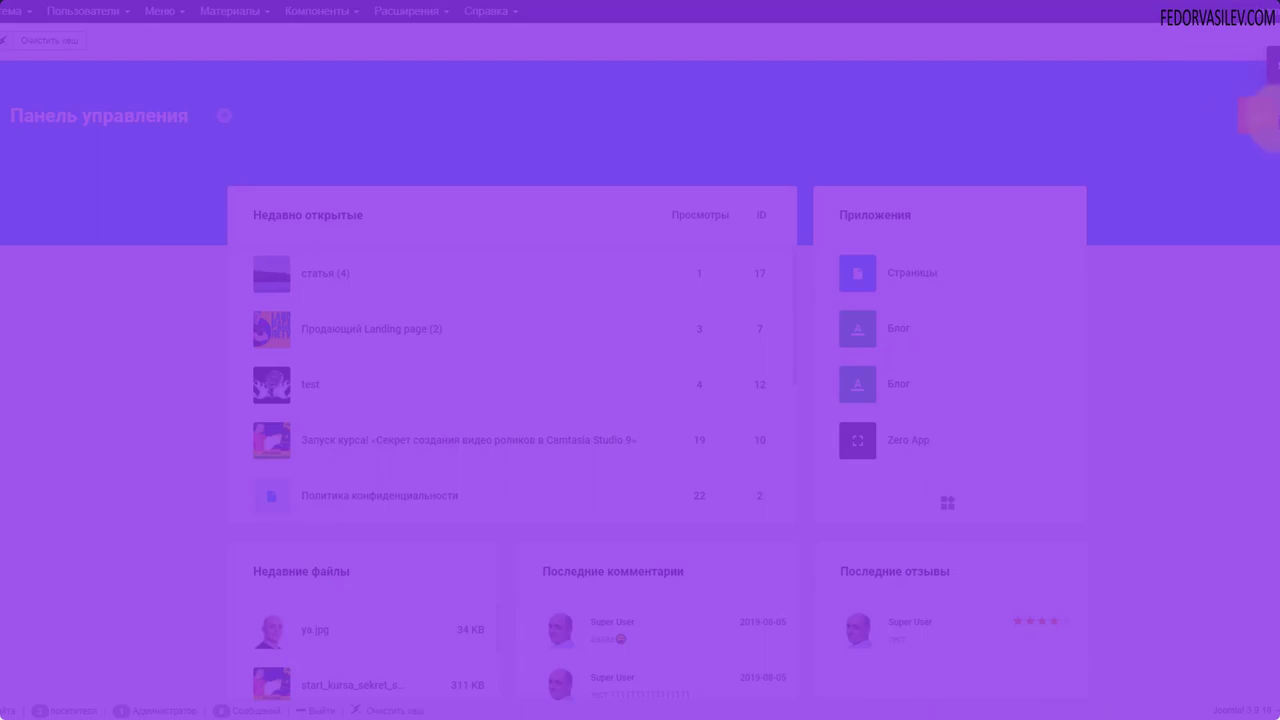
pyautogui.click(1268, 122)
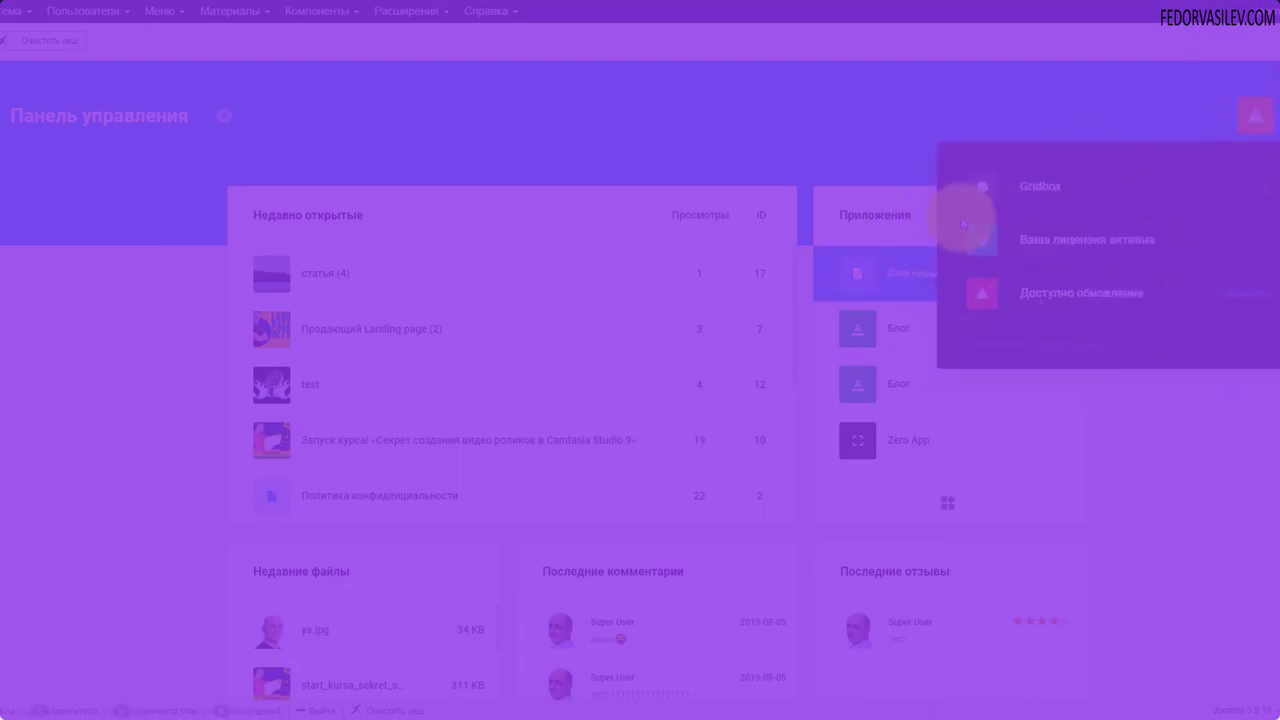
pyautogui.click(990, 190)
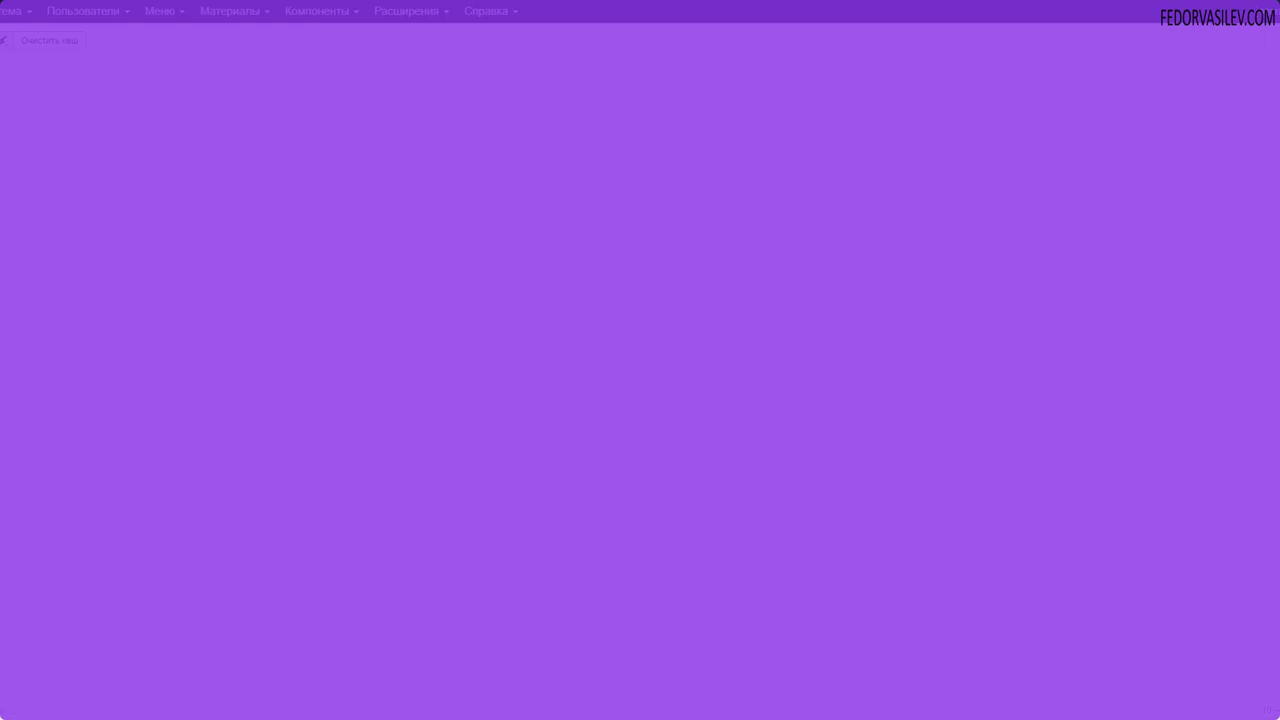
pyautogui.click(14, 243)
pyautogui.click(392, 432)
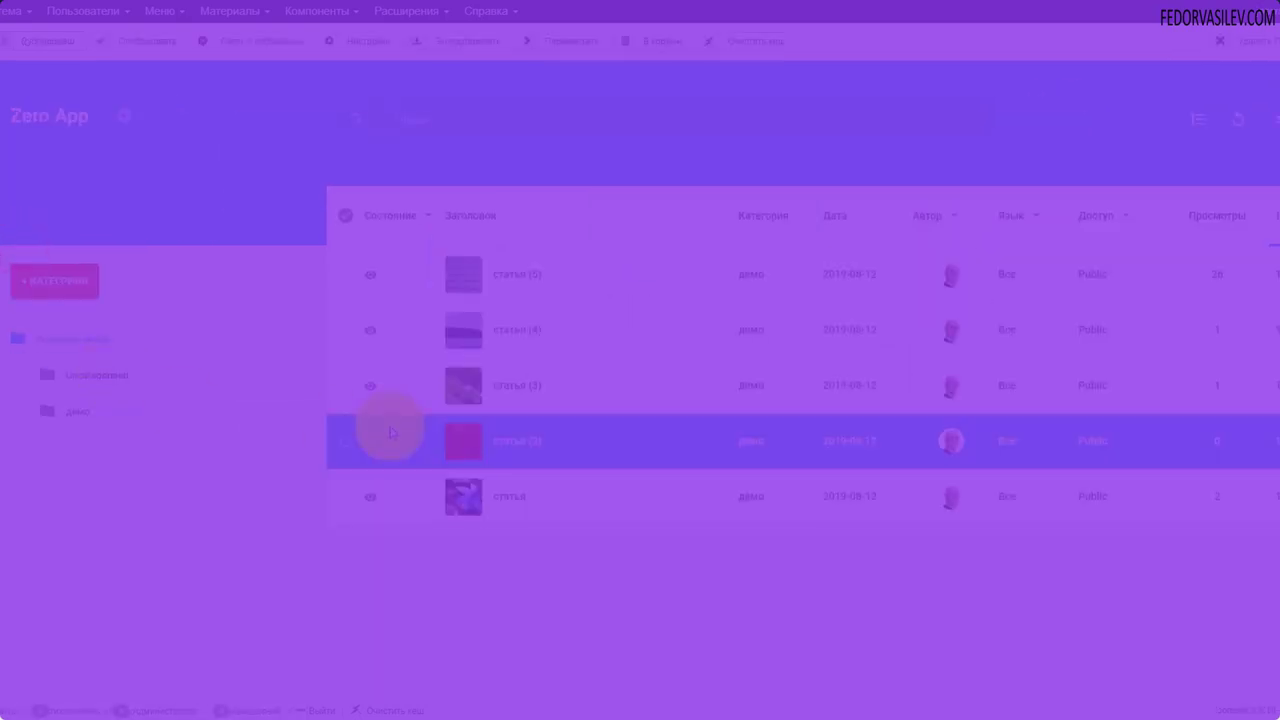
pyautogui.click(123, 116)
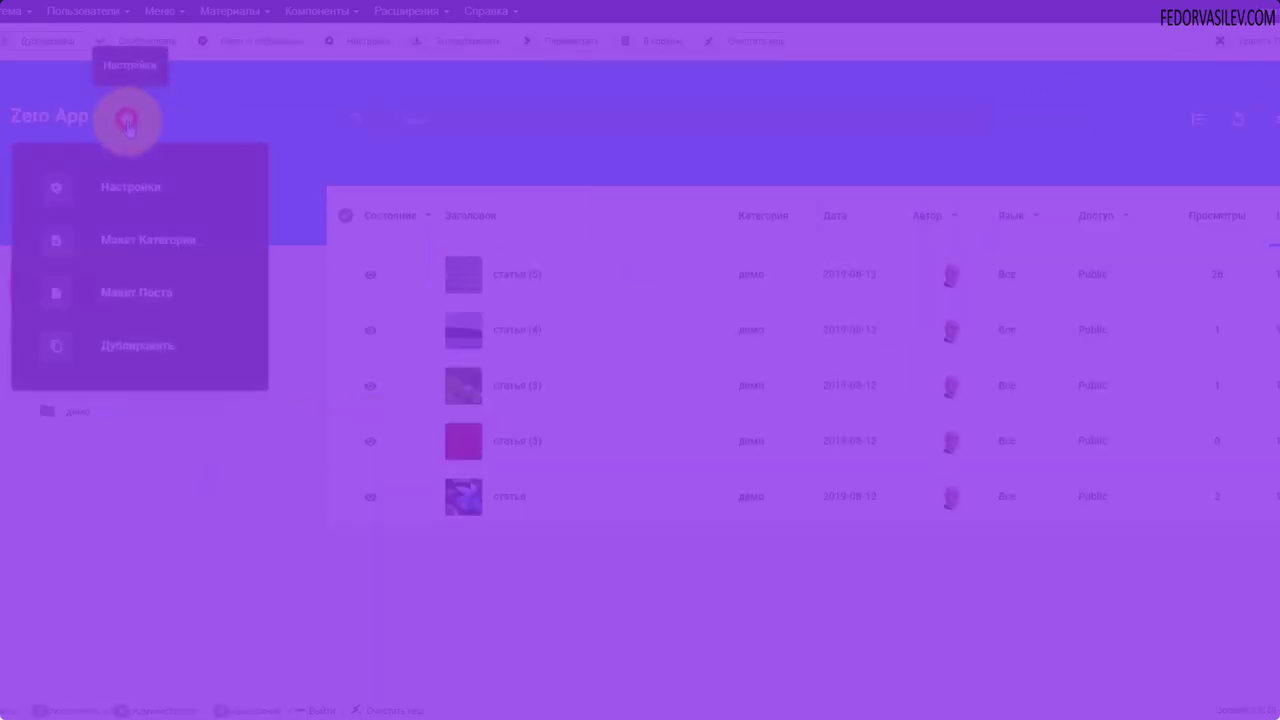